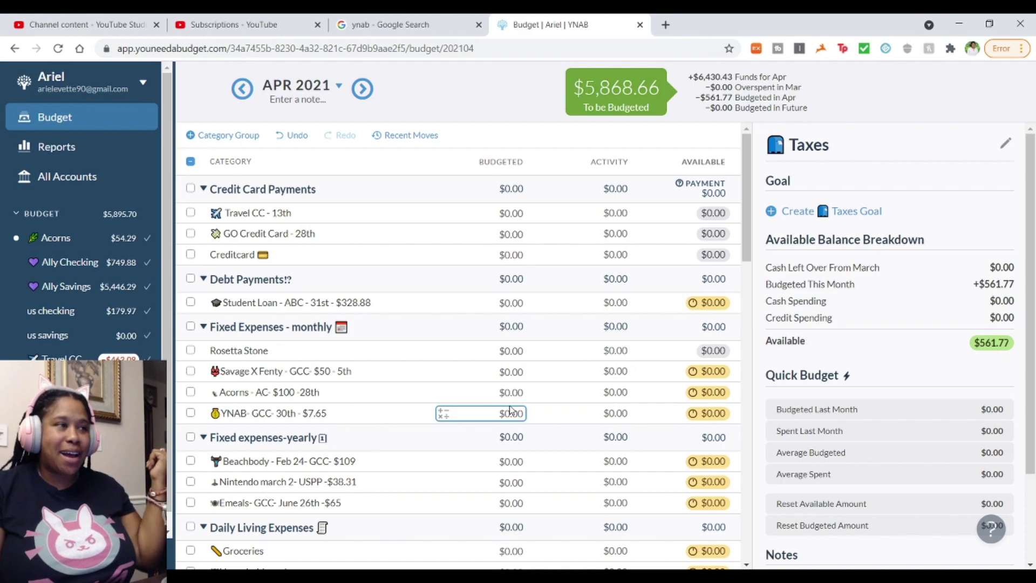
Step: Undo the amount budgeted to the Taxes category in April 2021
{"action": "key", "text": "ctrl+z"}
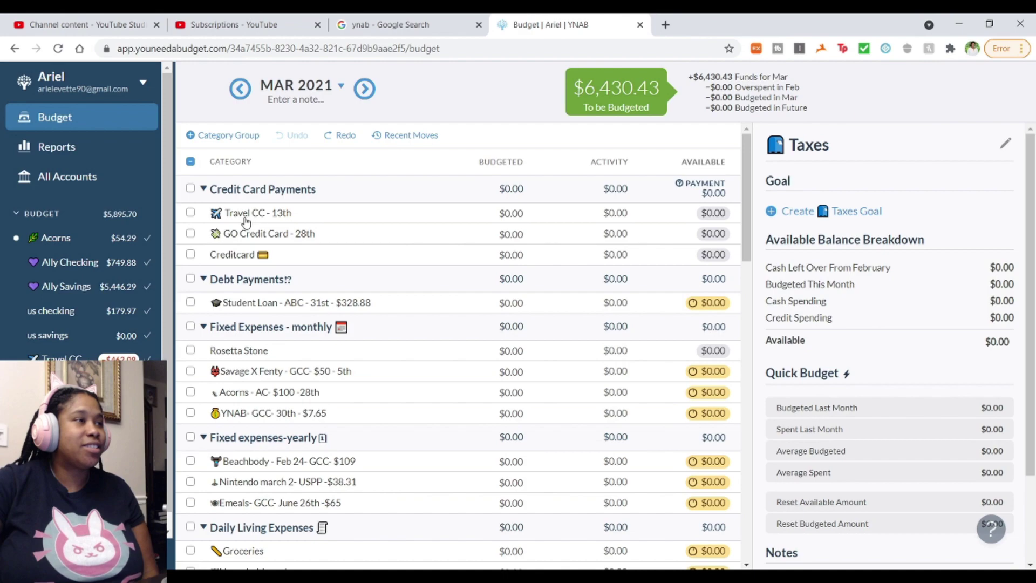
{"action": "left_click", "coordinate": [143, 82]}
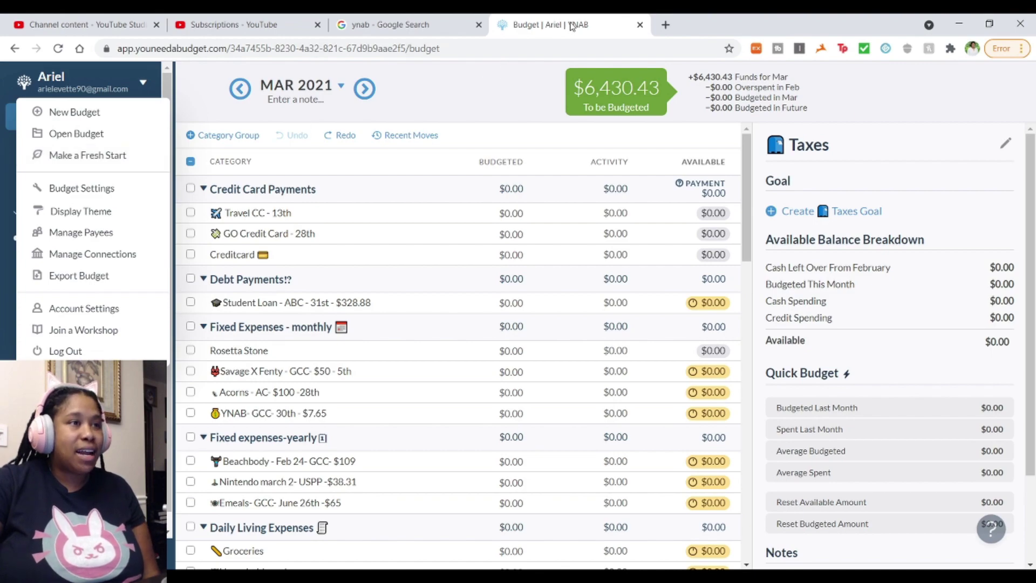
{"action": "left_click", "coordinate": [144, 85]}
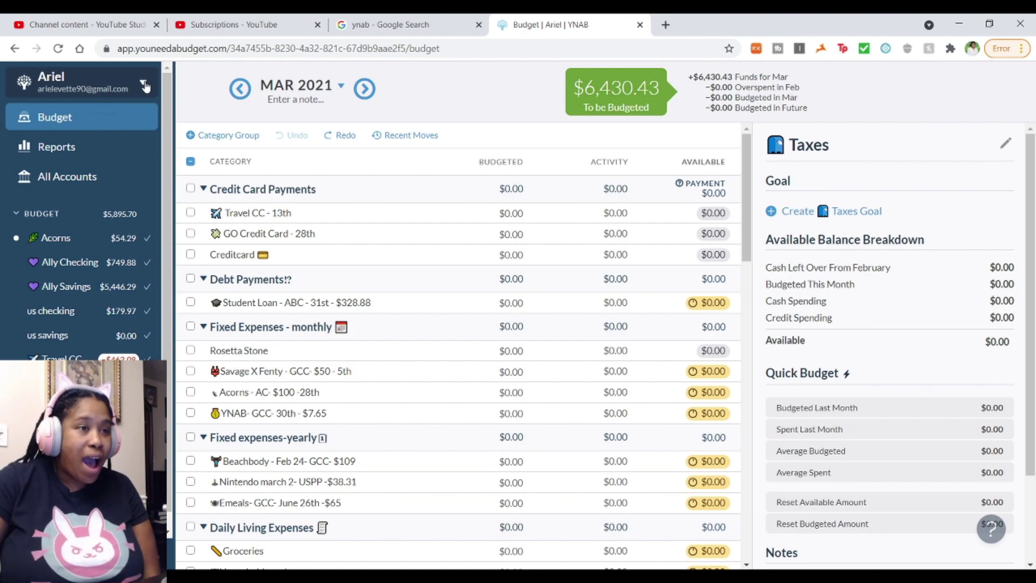
Step: Look over the March 2021 budget's category groups from Credit Card Payments to Savings, along with the budget account balances
{"action": "scroll", "coordinate": [543, 286], "scroll_direction": "down", "scroll_amount": 15}
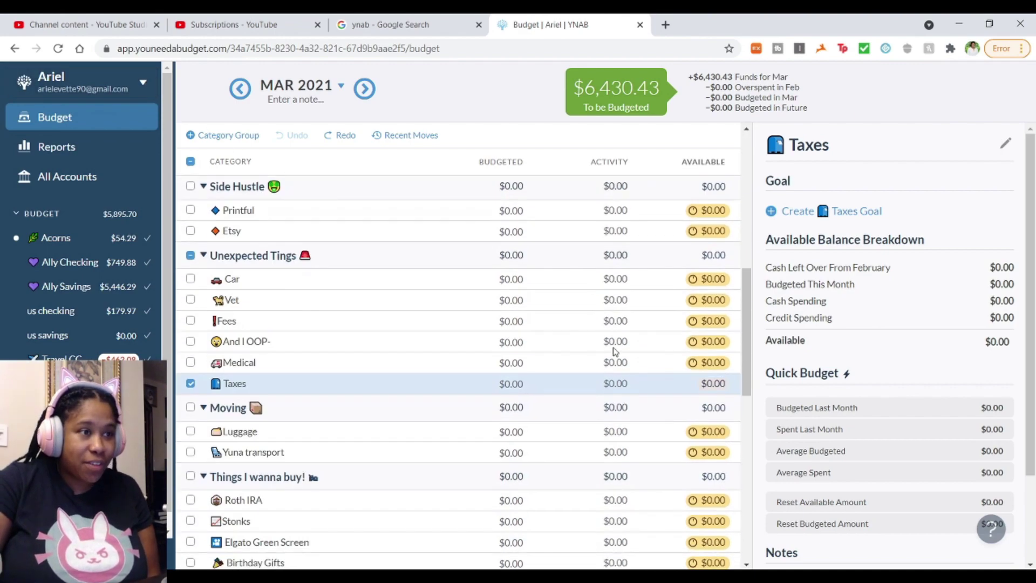
{"action": "scroll", "coordinate": [625, 384], "scroll_direction": "up", "scroll_amount": 15}
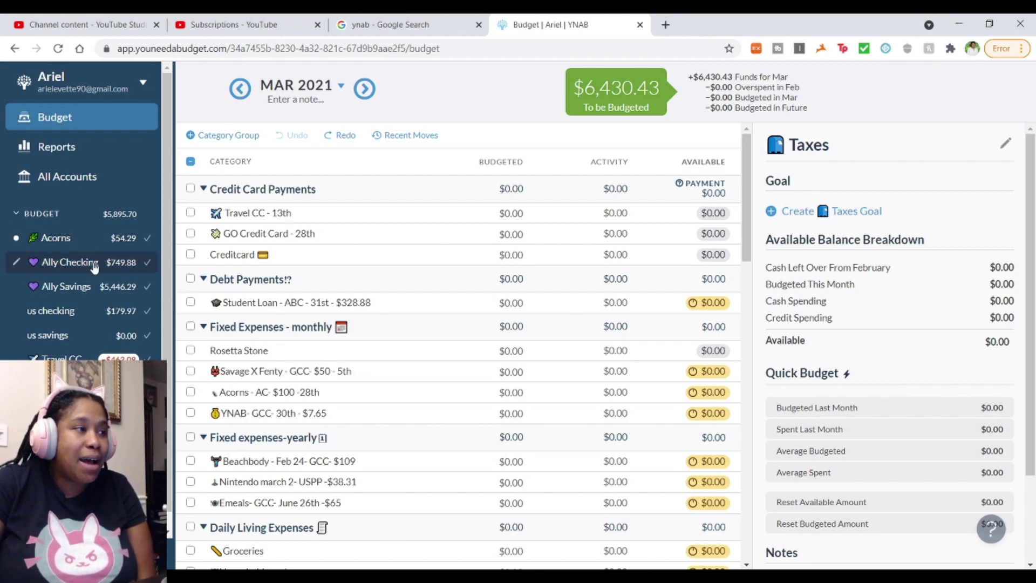
{"action": "scroll", "coordinate": [108, 248], "scroll_direction": "down", "scroll_amount": 1}
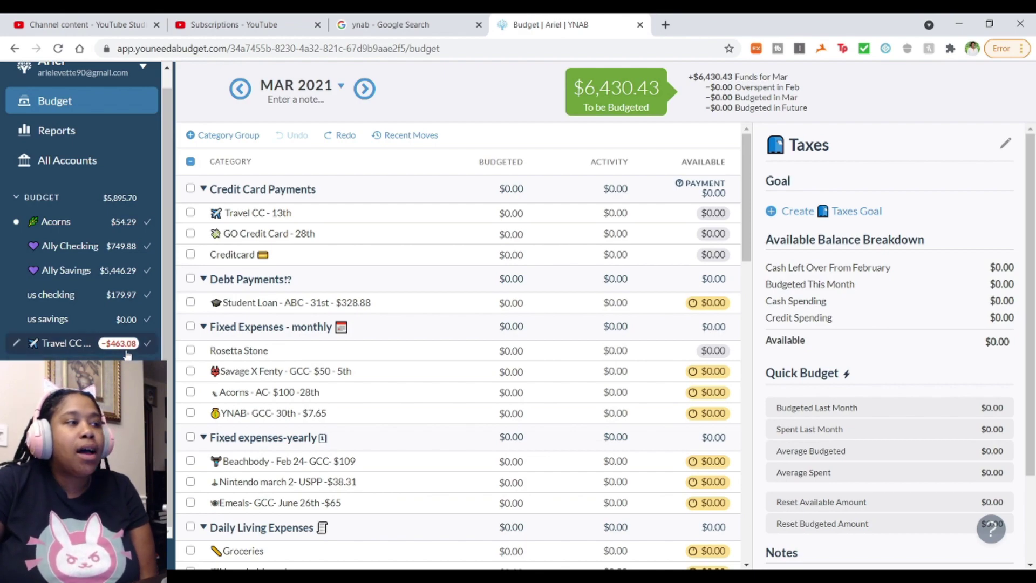
{"action": "scroll", "coordinate": [128, 351], "scroll_direction": "up", "scroll_amount": 1}
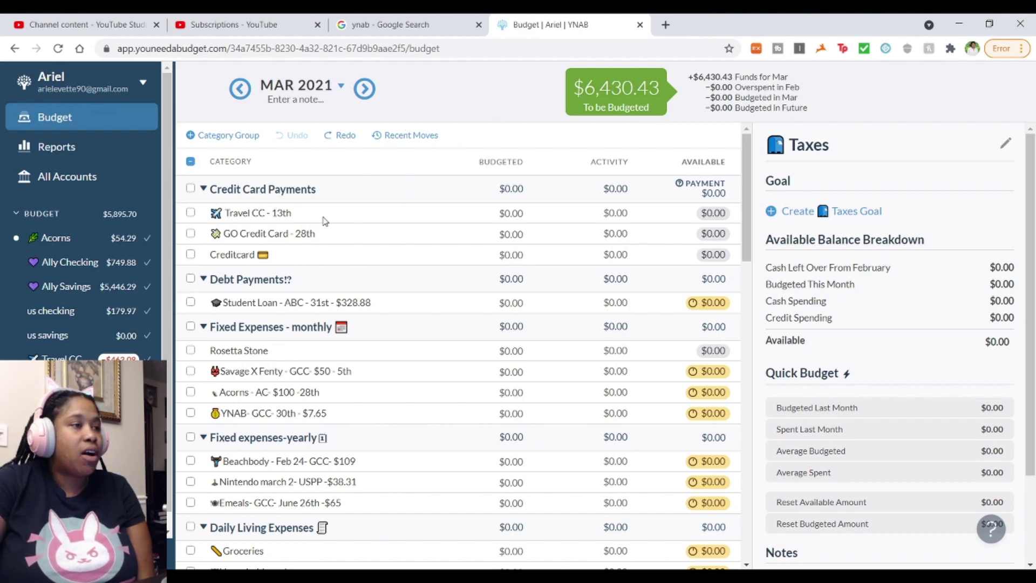
{"action": "scroll", "coordinate": [271, 305], "scroll_direction": "down", "scroll_amount": 3}
{"action": "scroll", "coordinate": [270, 304], "scroll_direction": "down", "scroll_amount": 15}
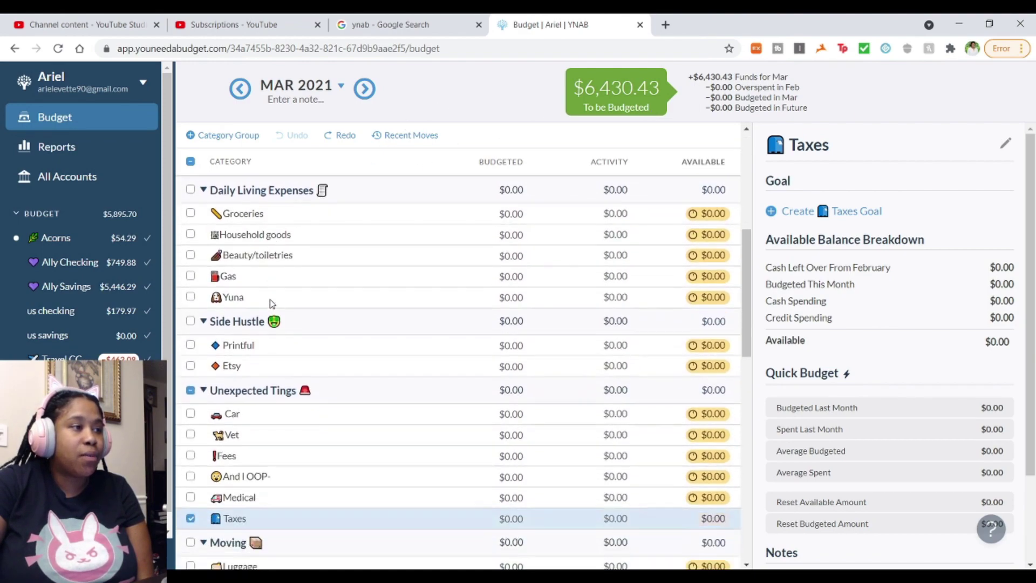
{"action": "scroll", "coordinate": [271, 304], "scroll_direction": "down", "scroll_amount": 18}
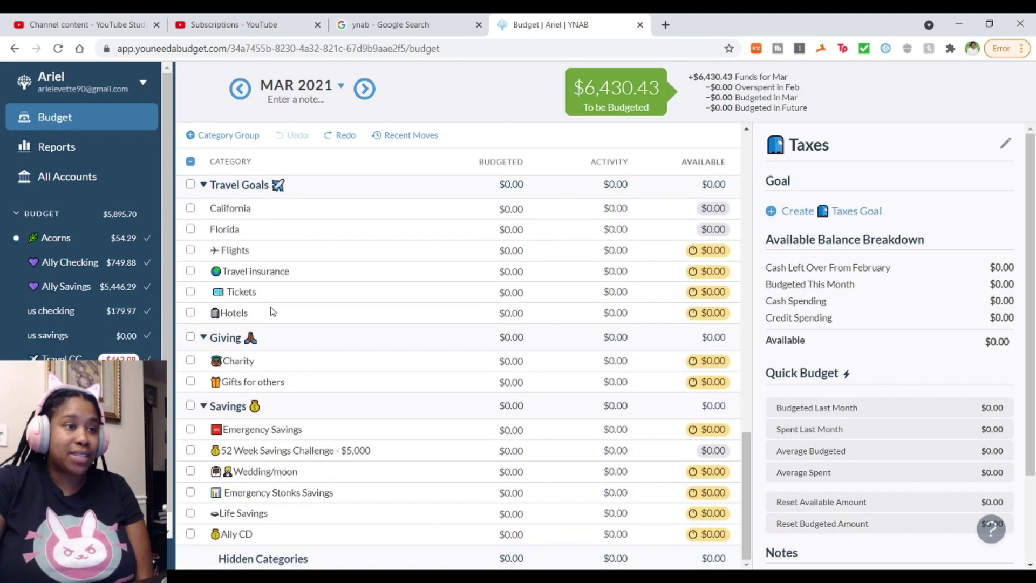
{"action": "scroll", "coordinate": [271, 310], "scroll_direction": "up", "scroll_amount": 20}
{"action": "scroll", "coordinate": [281, 302], "scroll_direction": "up", "scroll_amount": 4}
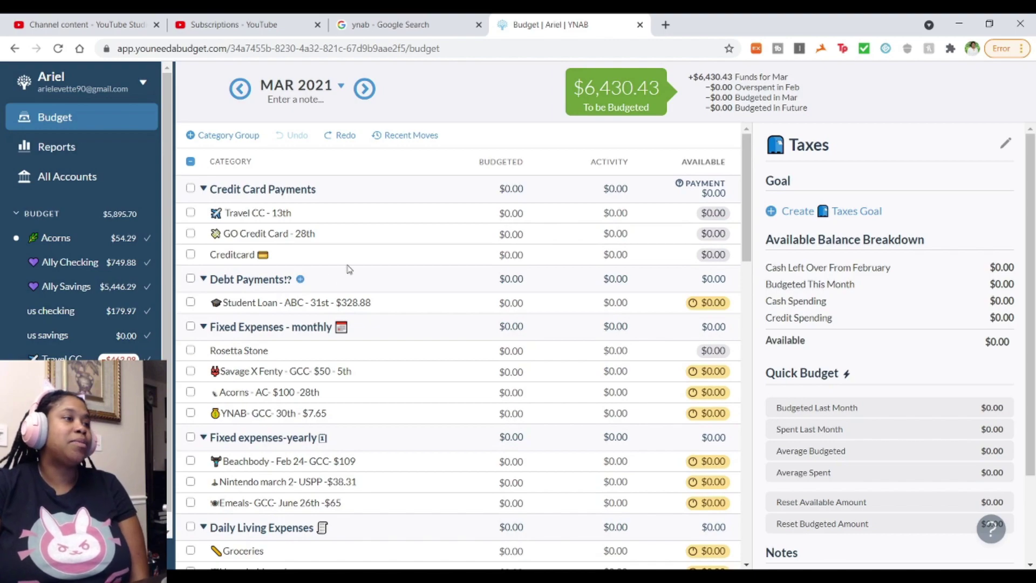
{"action": "scroll", "coordinate": [276, 377], "scroll_direction": "down", "scroll_amount": 20}
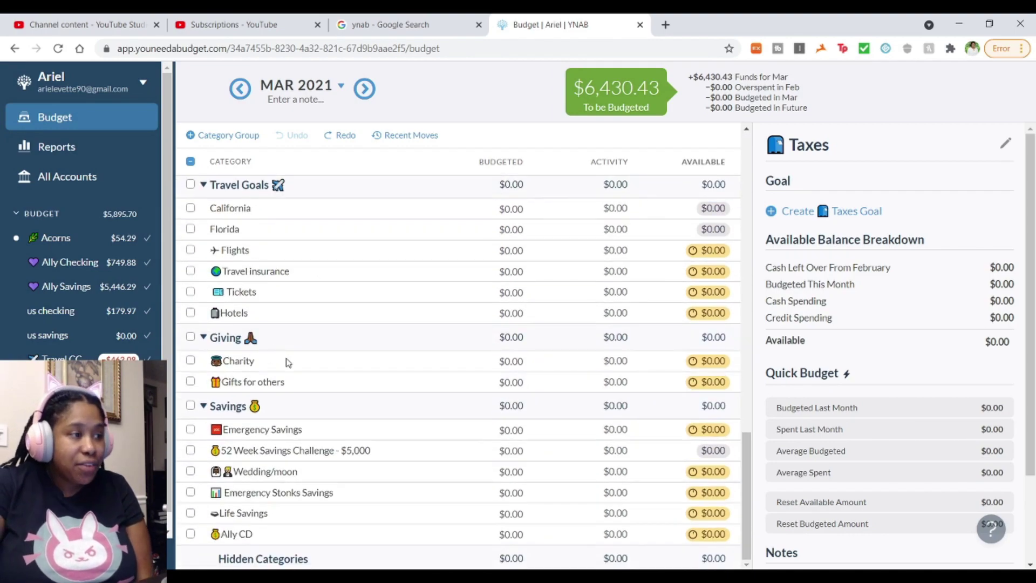
{"action": "scroll", "coordinate": [281, 359], "scroll_direction": "up", "scroll_amount": 5}
{"action": "scroll", "coordinate": [277, 359], "scroll_direction": "up", "scroll_amount": 18}
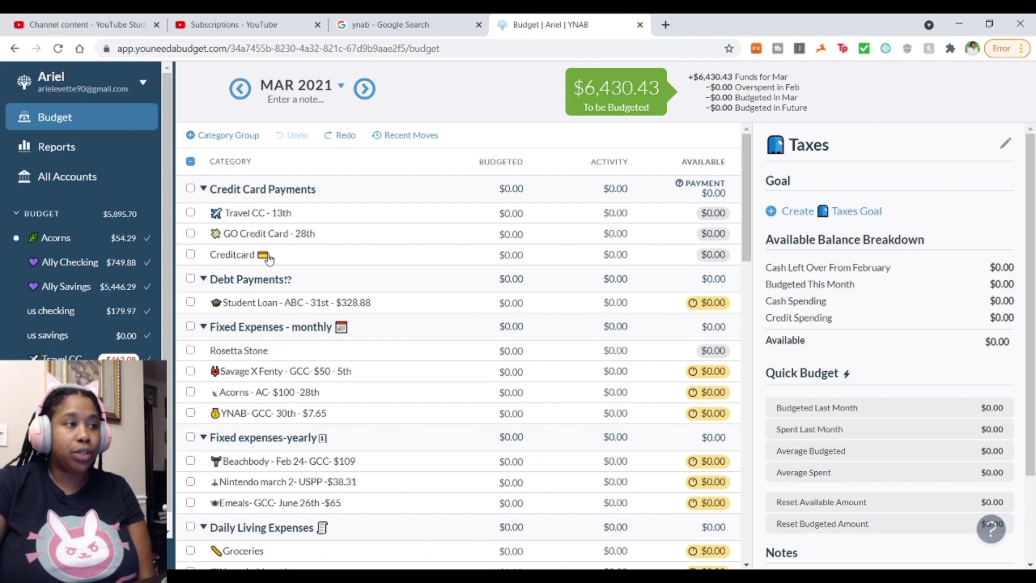
Step: Examine the individual categories from Debt Payments and the fixed expenses through Daily Living Expenses, Side Hustle and Unexpected Tings
{"action": "scroll", "coordinate": [300, 219], "scroll_direction": "down", "scroll_amount": 1}
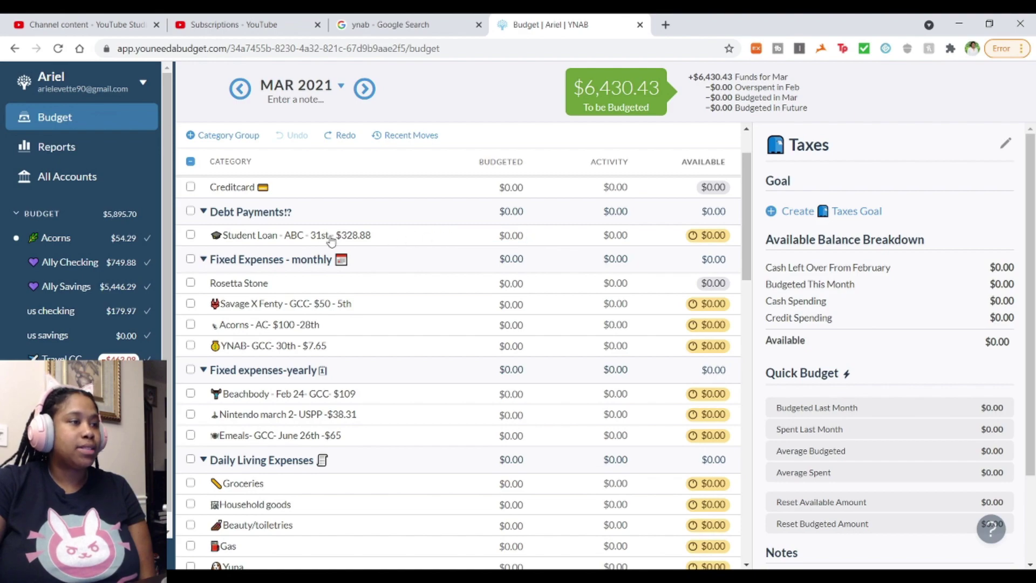
{"action": "scroll", "coordinate": [277, 208], "scroll_direction": "down", "scroll_amount": 1}
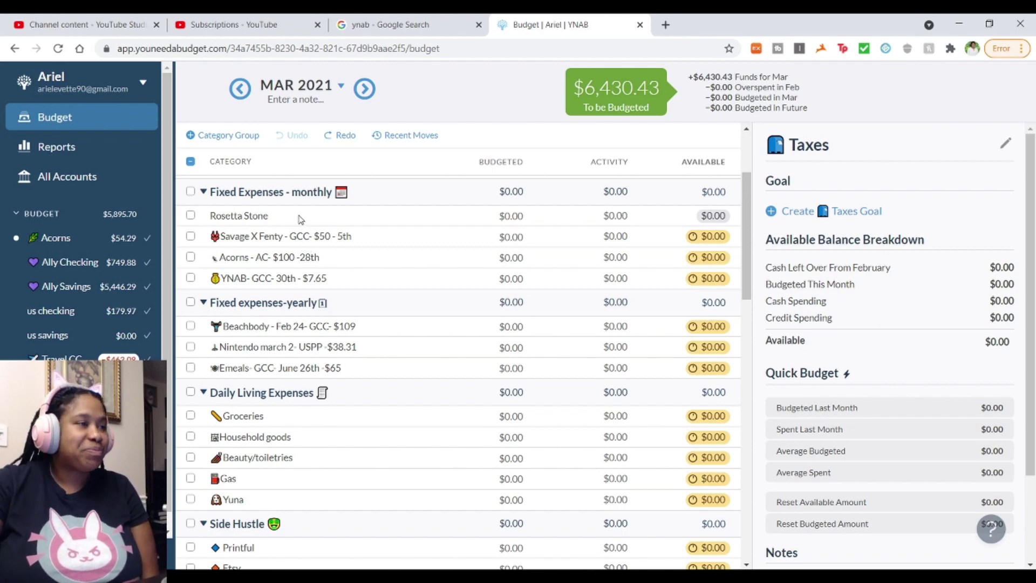
{"action": "scroll", "coordinate": [265, 243], "scroll_direction": "down", "scroll_amount": 2}
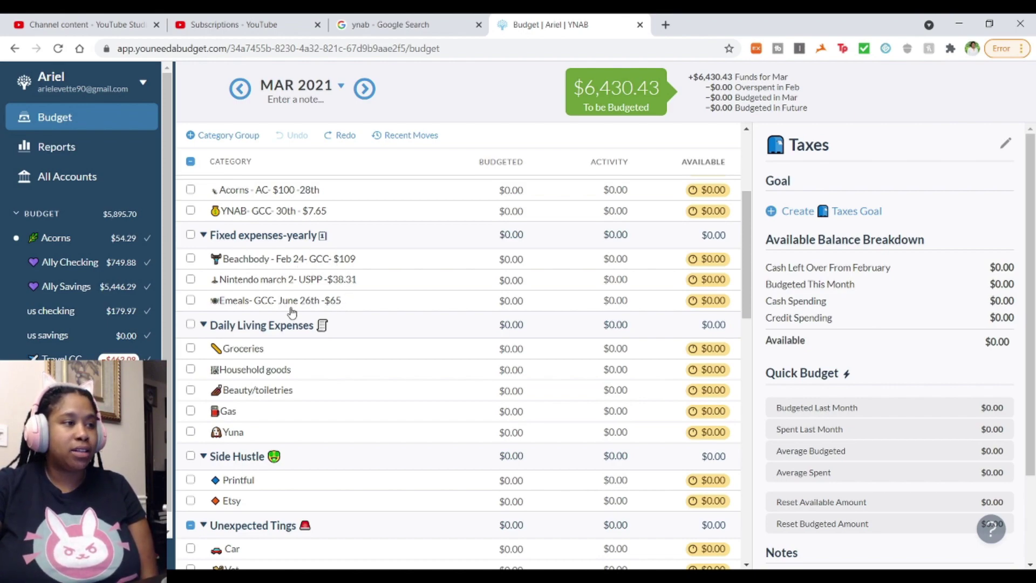
{"action": "scroll", "coordinate": [310, 301], "scroll_direction": "down", "scroll_amount": 1}
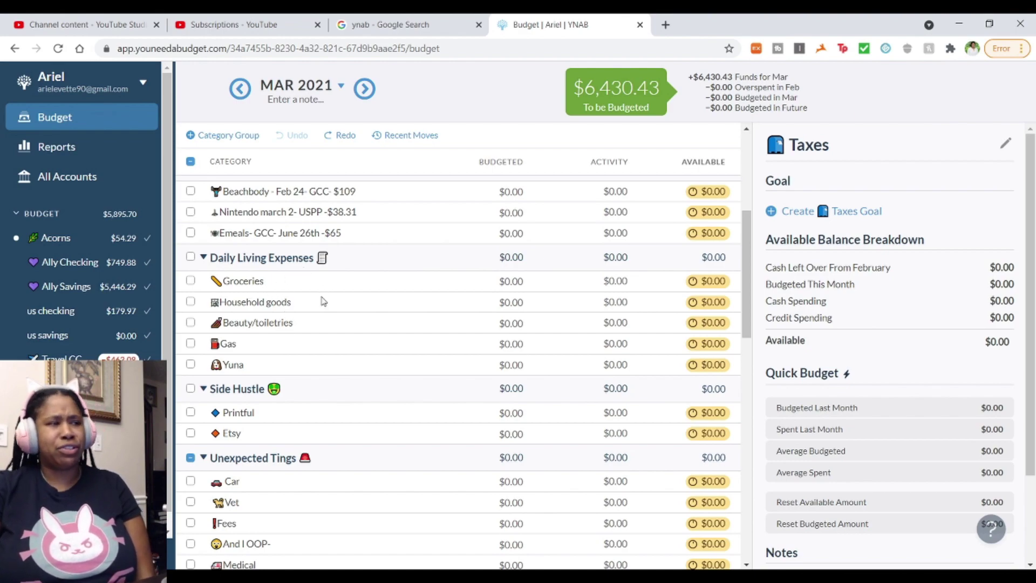
{"action": "scroll", "coordinate": [316, 321], "scroll_direction": "down", "scroll_amount": 1}
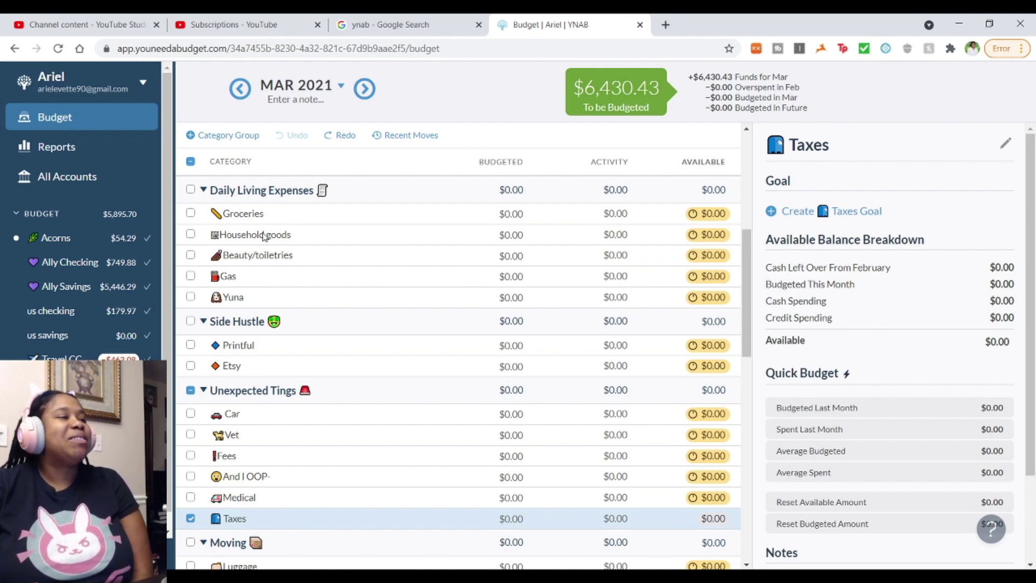
{"action": "scroll", "coordinate": [281, 304], "scroll_direction": "down", "scroll_amount": 1}
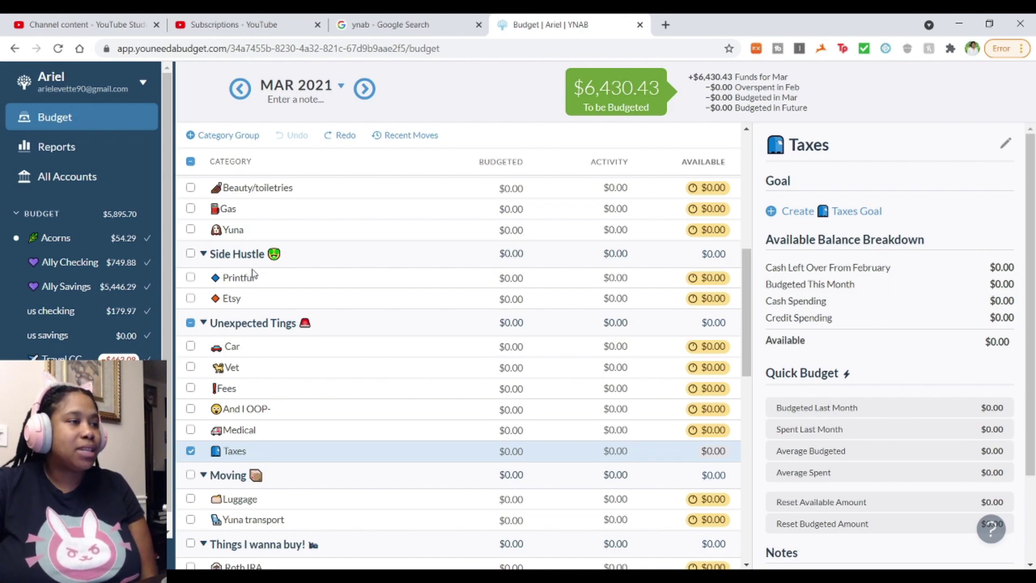
{"action": "scroll", "coordinate": [288, 302], "scroll_direction": "down", "scroll_amount": 1}
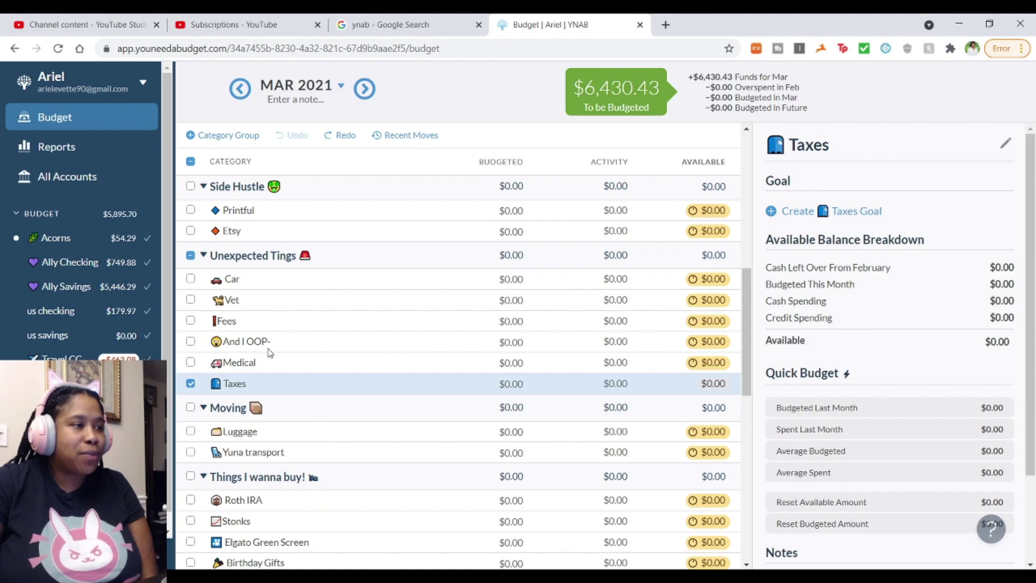
{"action": "scroll", "coordinate": [293, 352], "scroll_direction": "down", "scroll_amount": 1}
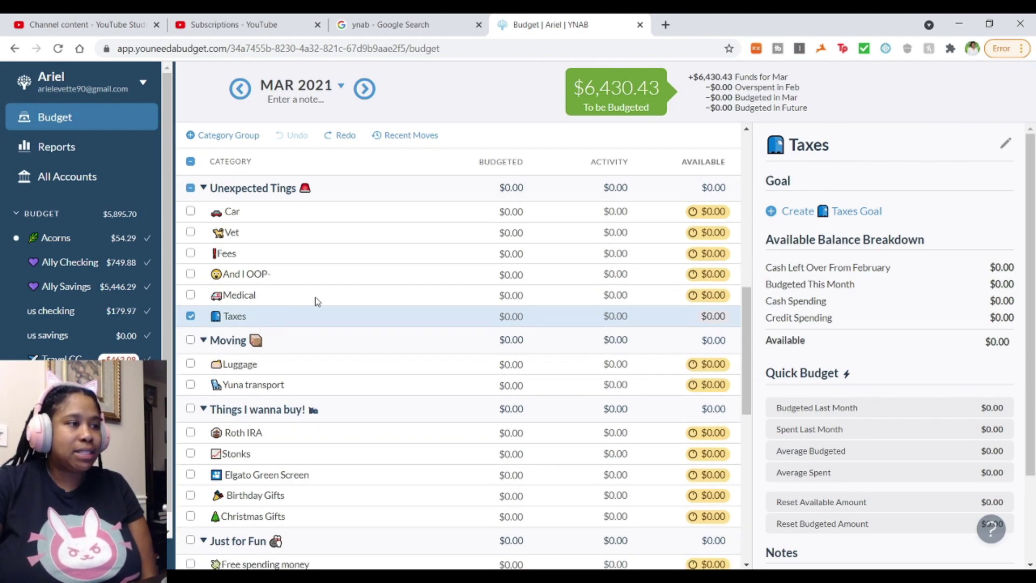
{"action": "scroll", "coordinate": [315, 296], "scroll_direction": "down", "scroll_amount": 1}
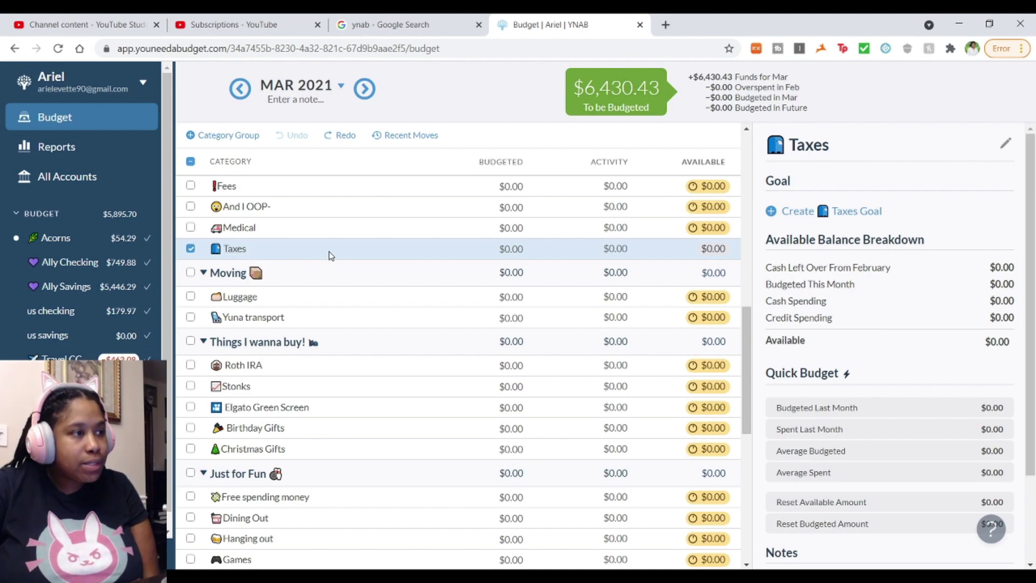
Step: Move the Roth IRA category from the Things I wanna buy! group to the start of the Savings group
{"action": "scroll", "coordinate": [256, 264], "scroll_direction": "down", "scroll_amount": 1}
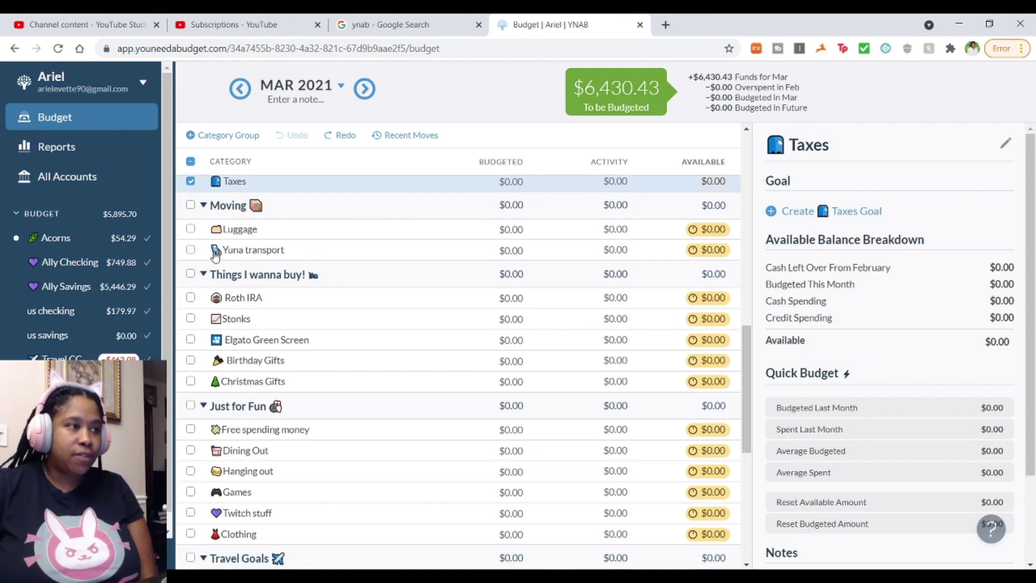
{"action": "scroll", "coordinate": [296, 249], "scroll_direction": "down", "scroll_amount": 1}
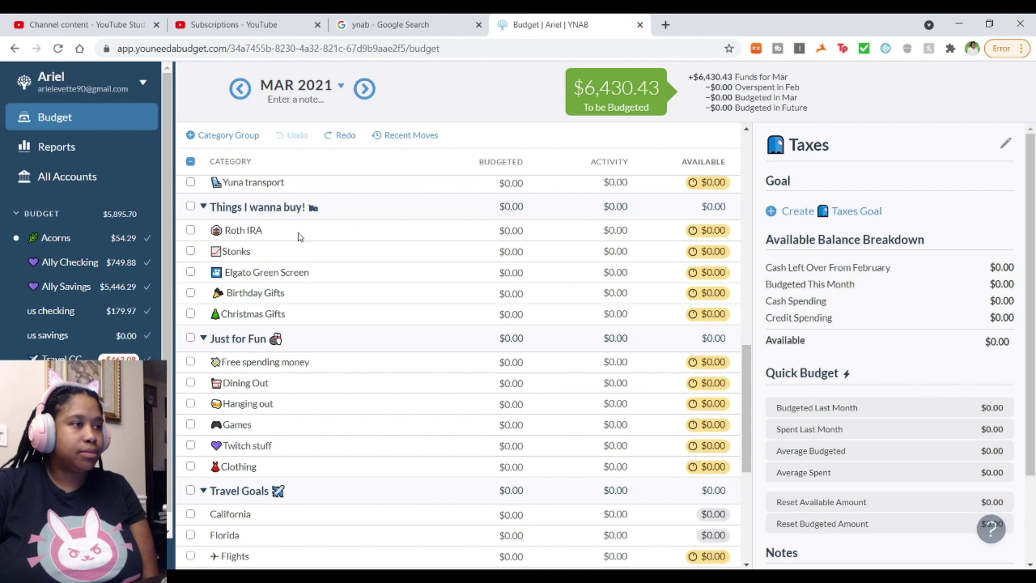
{"action": "left_click_drag", "start_coordinate": [300, 238], "coordinate": [278, 484]}
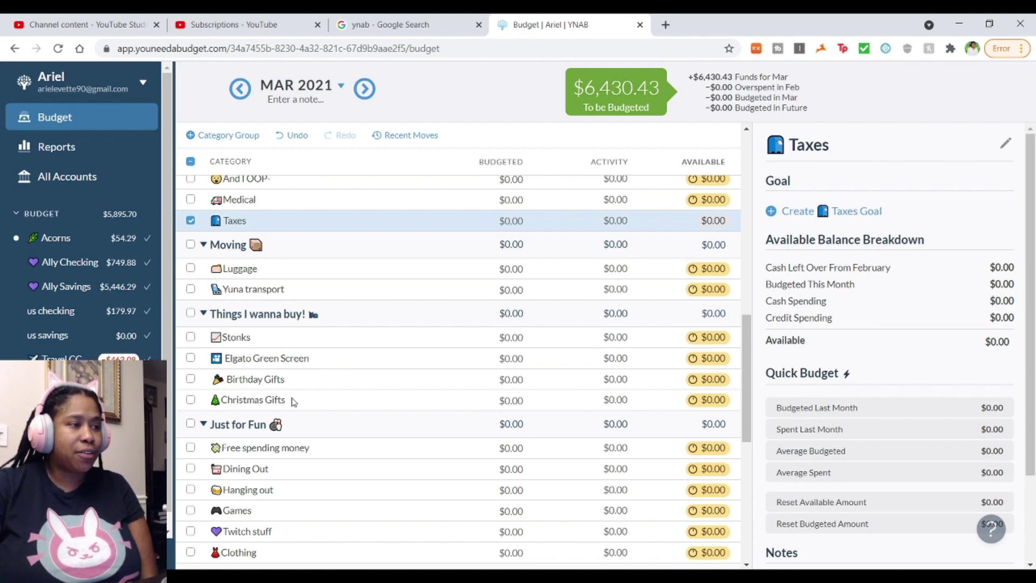
Step: Rename the California category in the Travel Goals group to Arizona
{"action": "scroll", "coordinate": [281, 378], "scroll_direction": "down", "scroll_amount": 4}
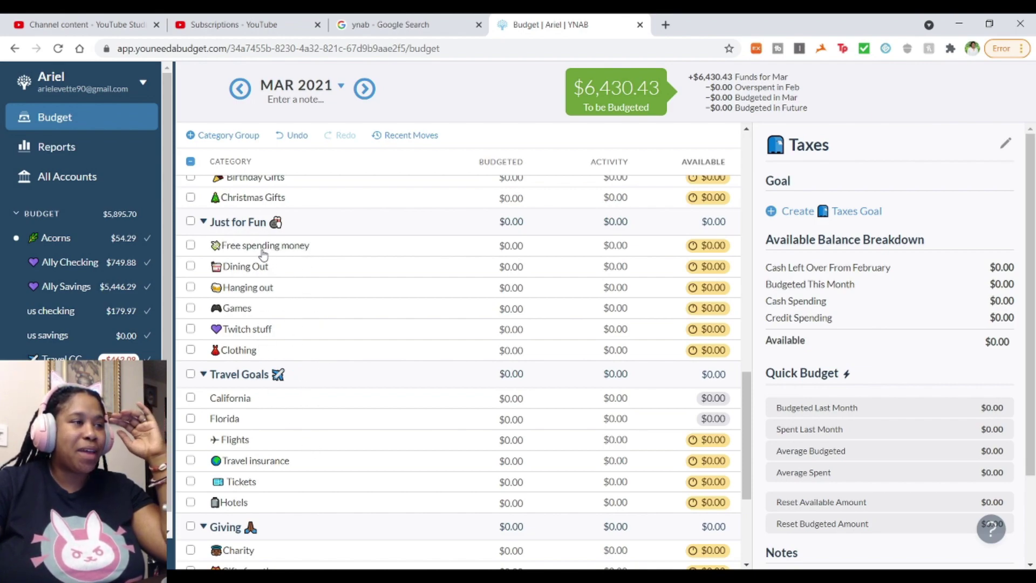
{"action": "scroll", "coordinate": [379, 392], "scroll_direction": "down", "scroll_amount": 3}
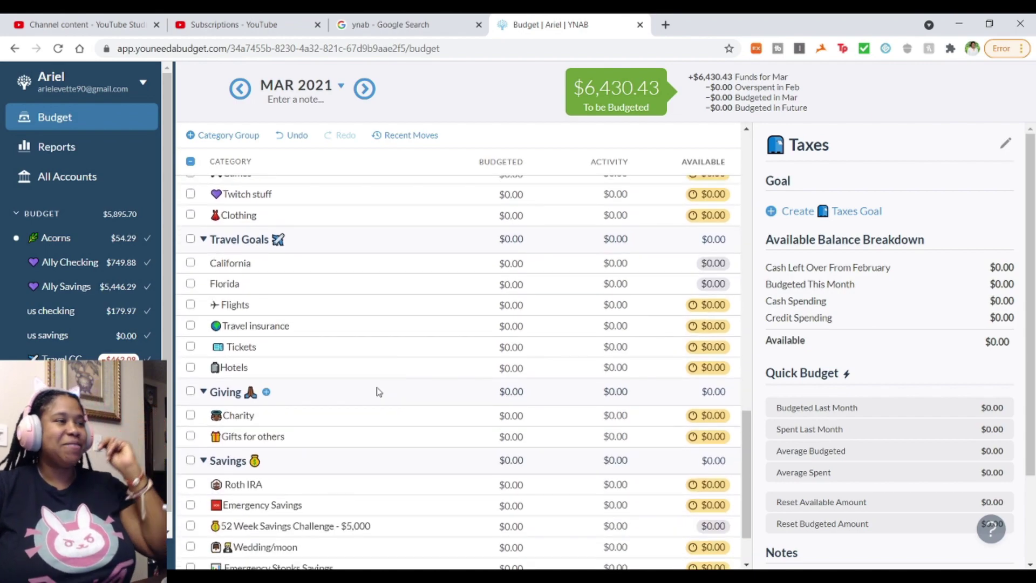
{"action": "left_click", "coordinate": [253, 268]}
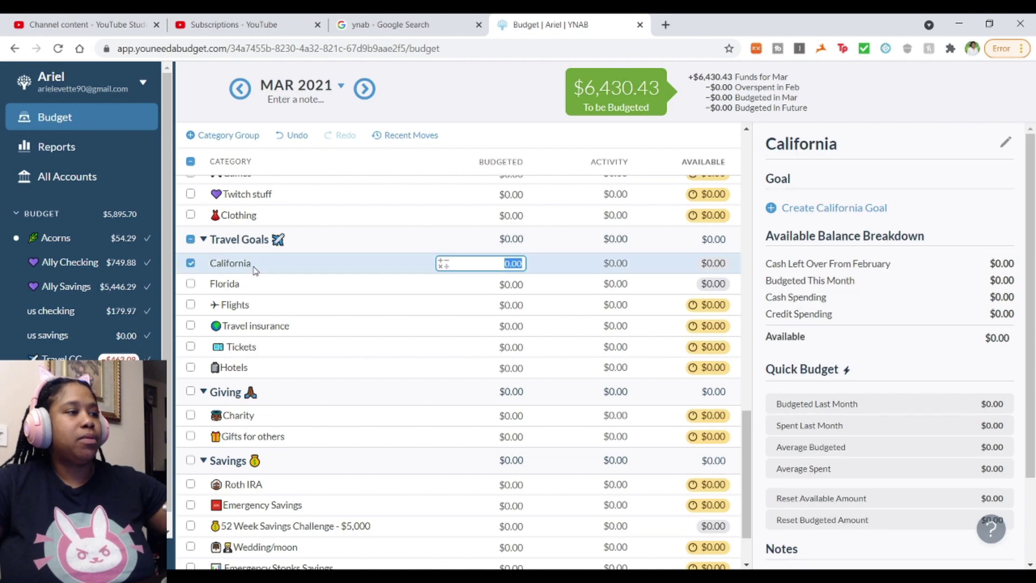
{"action": "left_click", "coordinate": [249, 264]}
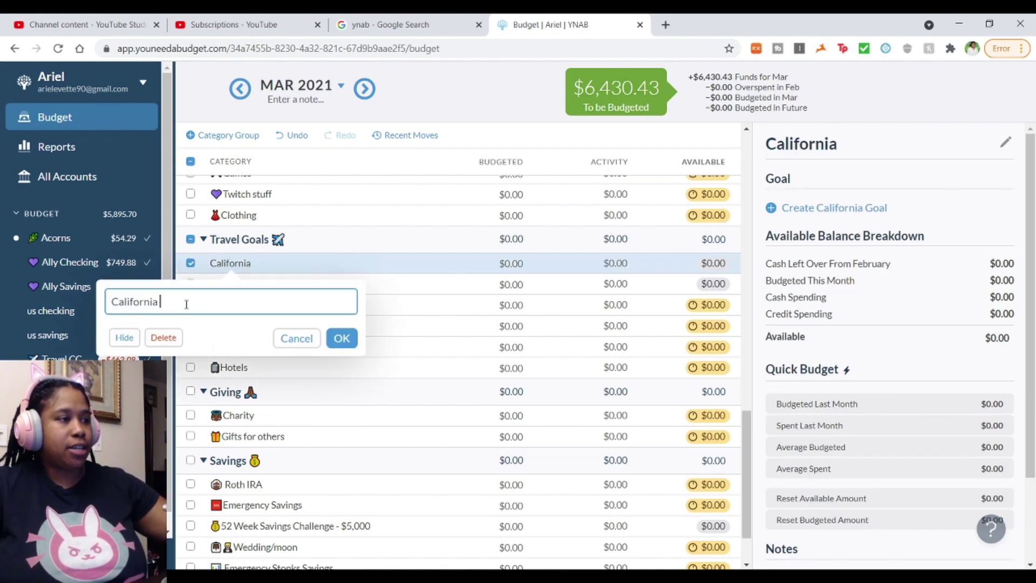
{"action": "left_click_drag", "start_coordinate": [186, 301], "coordinate": [110, 301]}
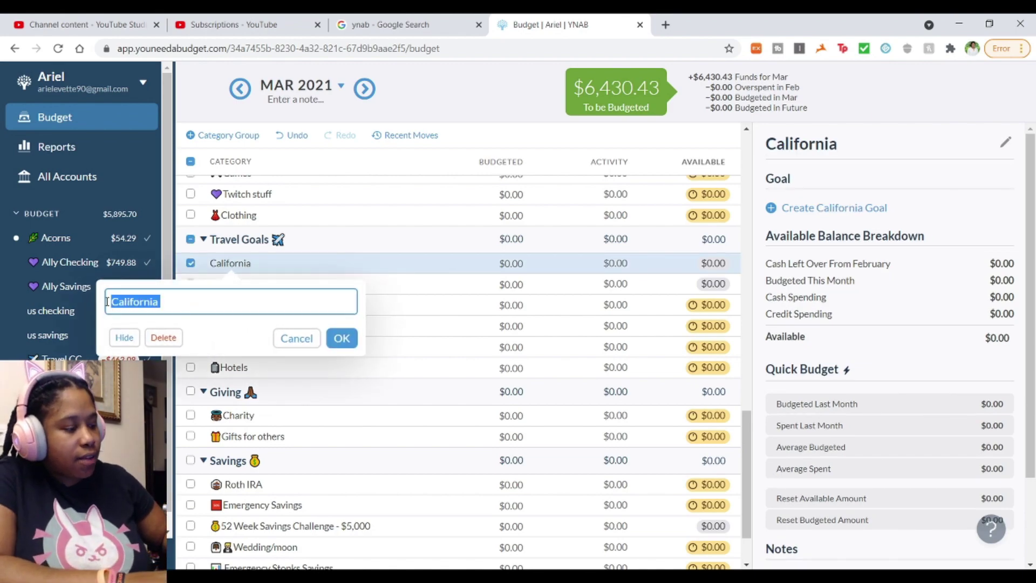
{"action": "type", "text": "Arizona"}
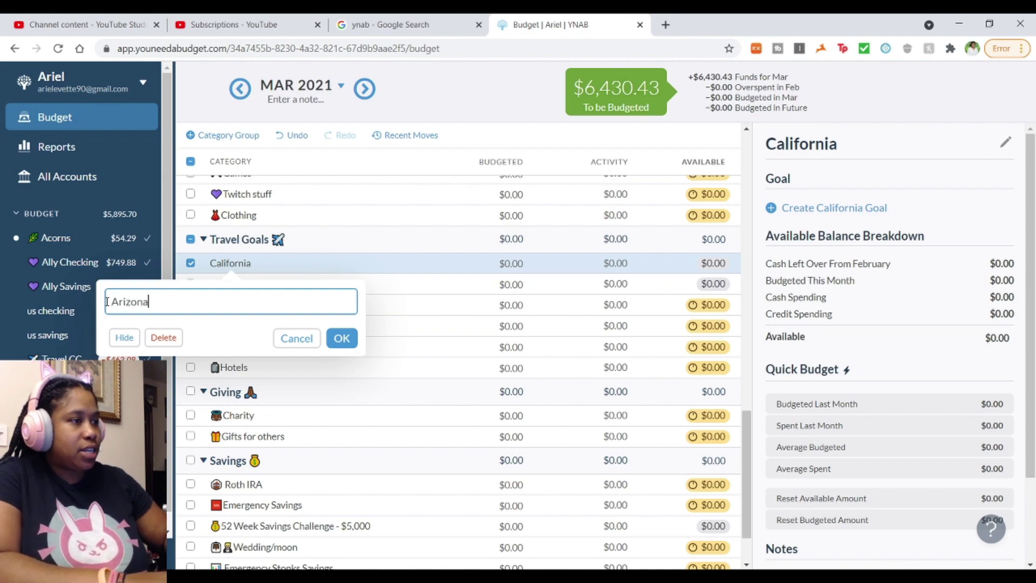
{"action": "key", "text": "Return"}
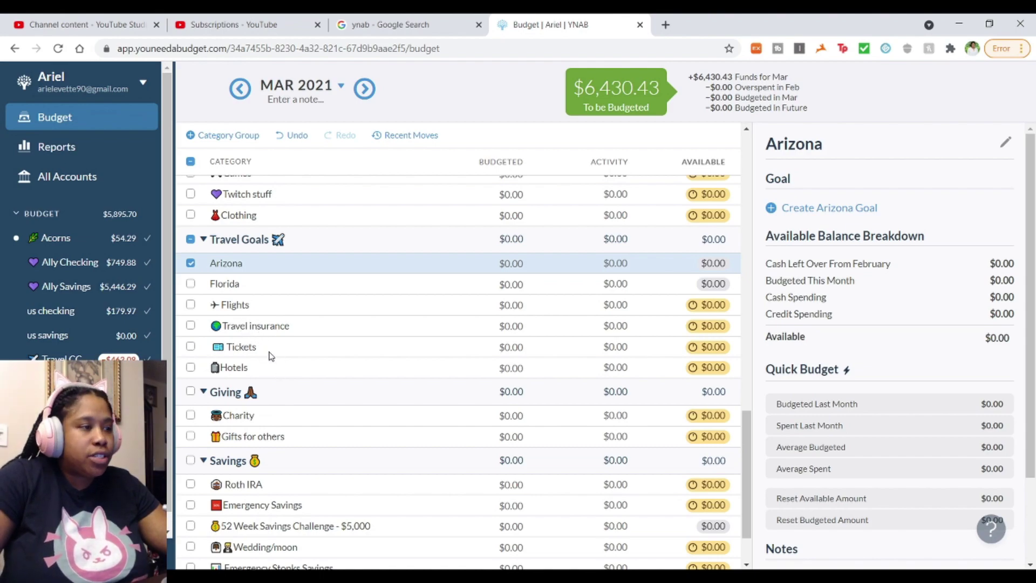
{"action": "scroll", "coordinate": [272, 364], "scroll_direction": "down", "scroll_amount": 2}
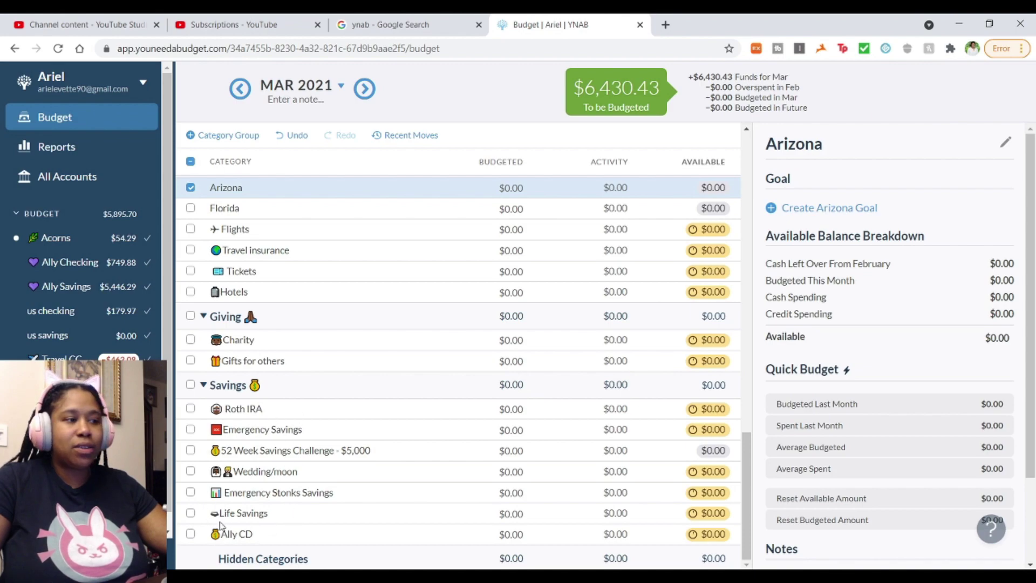
{"action": "scroll", "coordinate": [442, 475], "scroll_direction": "up", "scroll_amount": 10}
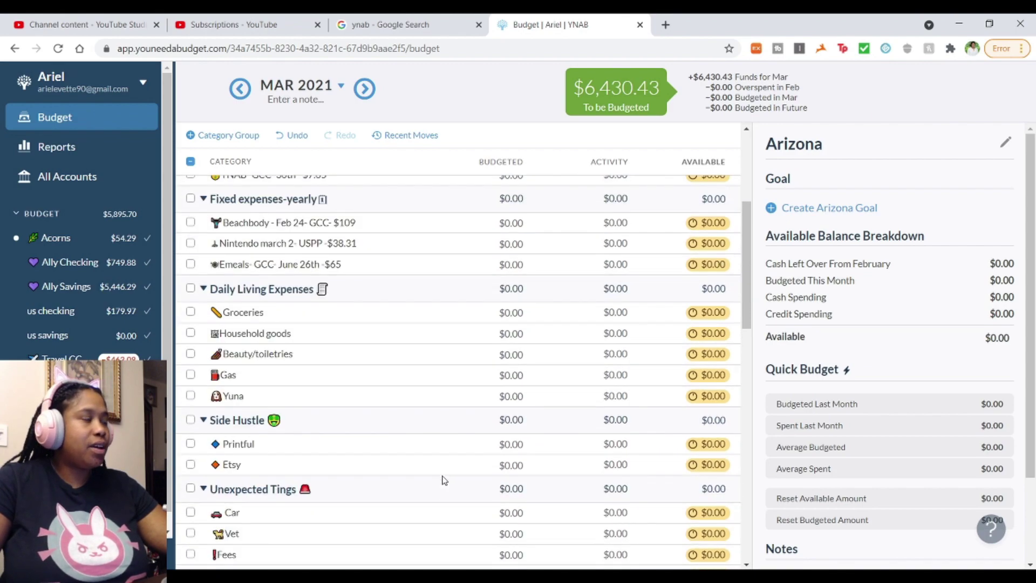
{"action": "scroll", "coordinate": [443, 480], "scroll_direction": "up", "scroll_amount": 5}
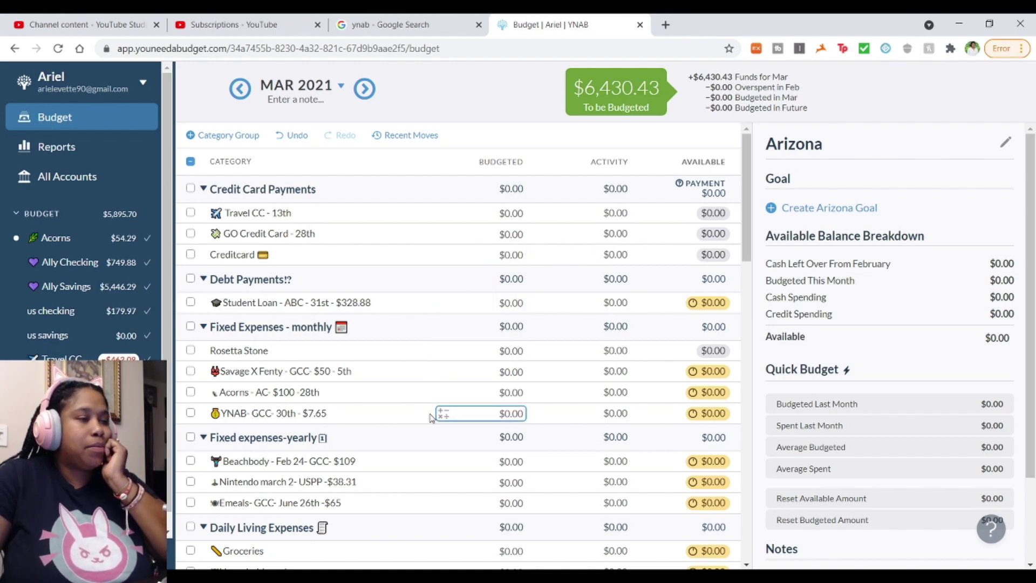
{"action": "scroll", "coordinate": [431, 418], "scroll_direction": "down", "scroll_amount": 4}
{"action": "scroll", "coordinate": [360, 427], "scroll_direction": "down", "scroll_amount": 1}
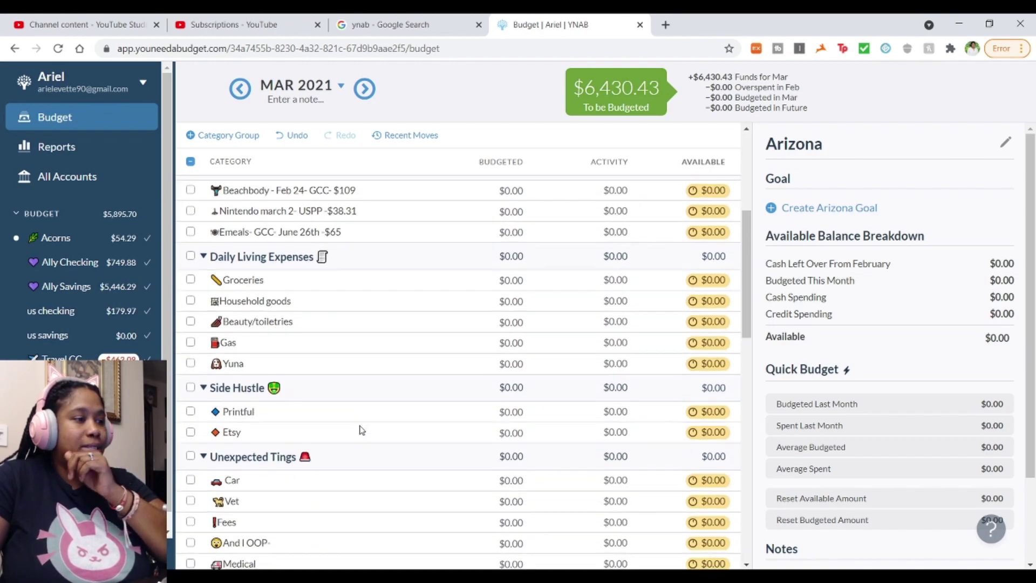
Step: Budget $561.77 for the Taxes category in the Unexpected Tings group
{"action": "scroll", "coordinate": [360, 430], "scroll_direction": "down", "scroll_amount": 2}
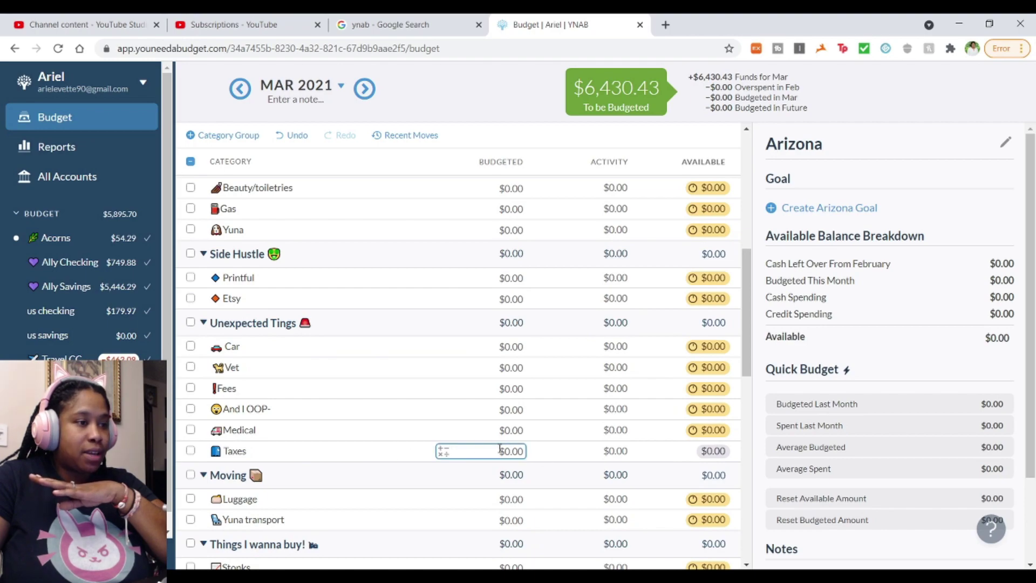
{"action": "left_click", "coordinate": [500, 448]}
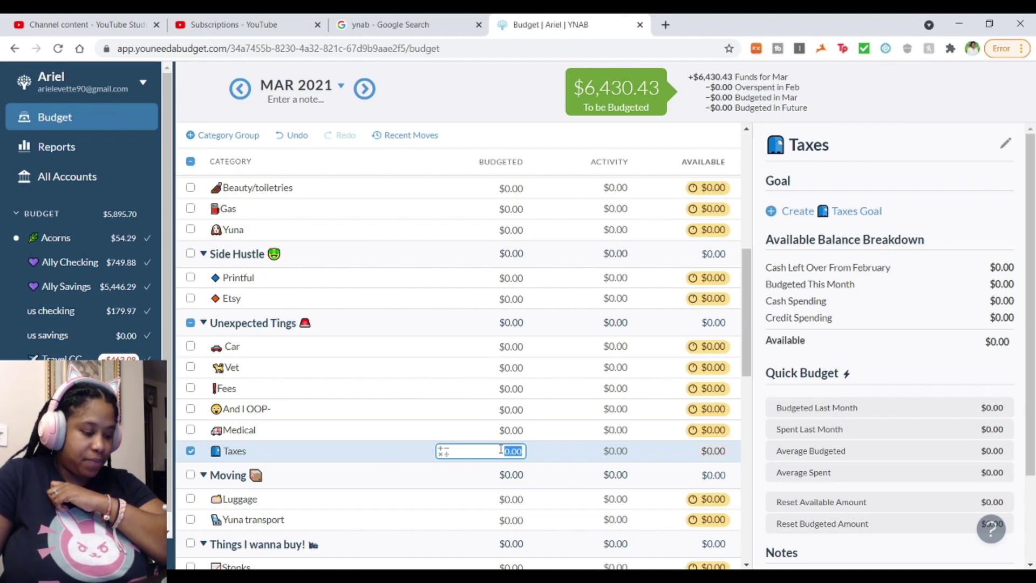
{"action": "type", "text": "561.77"}
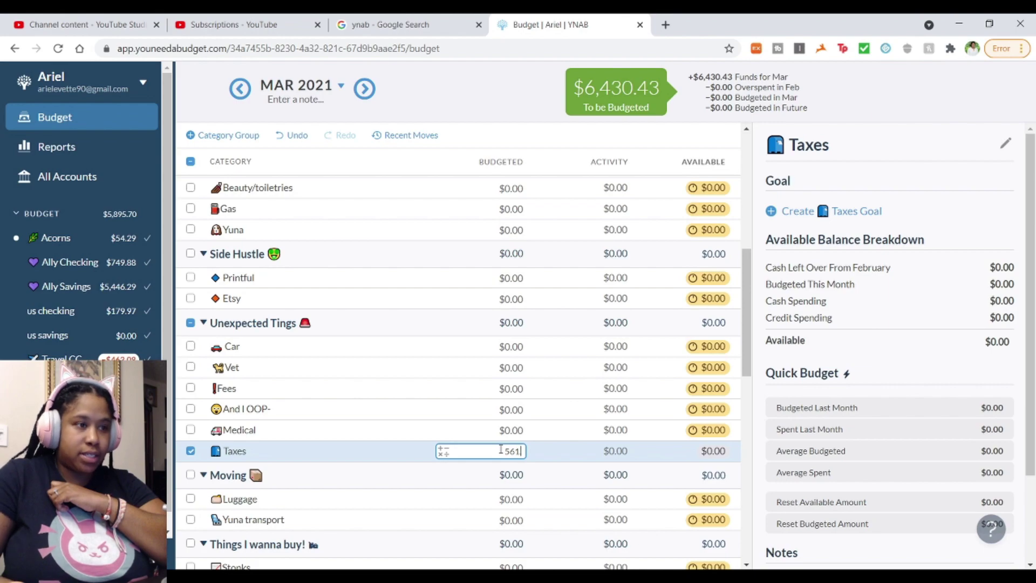
{"action": "key", "text": "Return"}
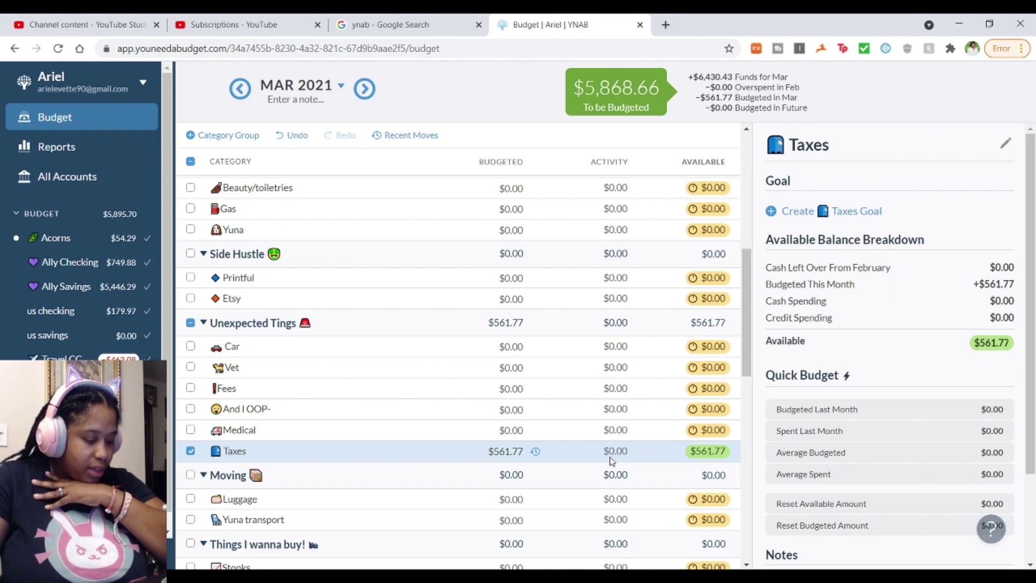
Step: Budget $70.00 for the 52 Week Savings Challenge category in the Savings group
{"action": "scroll", "coordinate": [378, 475], "scroll_direction": "down", "scroll_amount": 10}
{"action": "scroll", "coordinate": [377, 485], "scroll_direction": "down", "scroll_amount": 2}
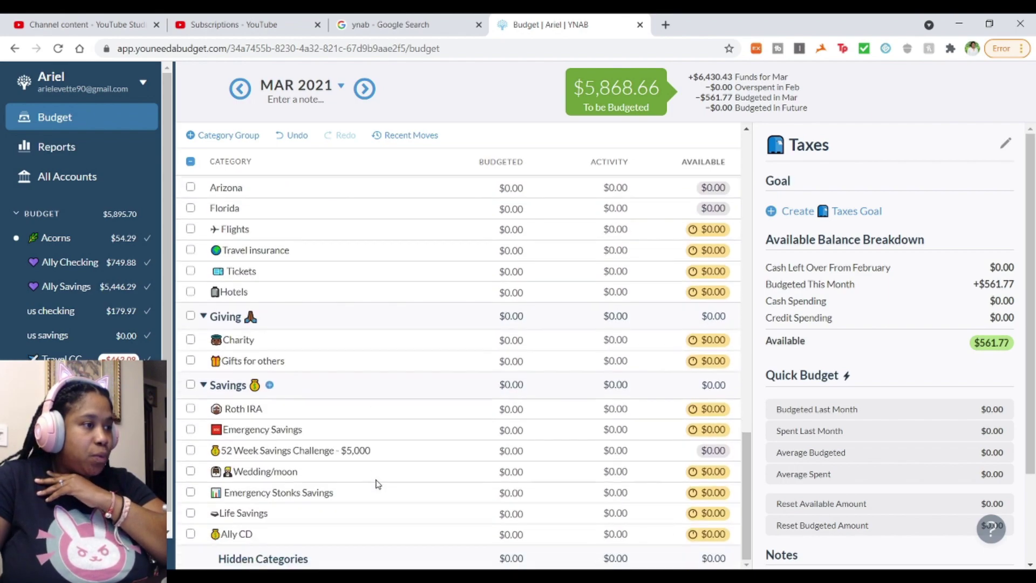
{"action": "left_click", "coordinate": [510, 451]}
{"action": "left_click", "coordinate": [506, 452]}
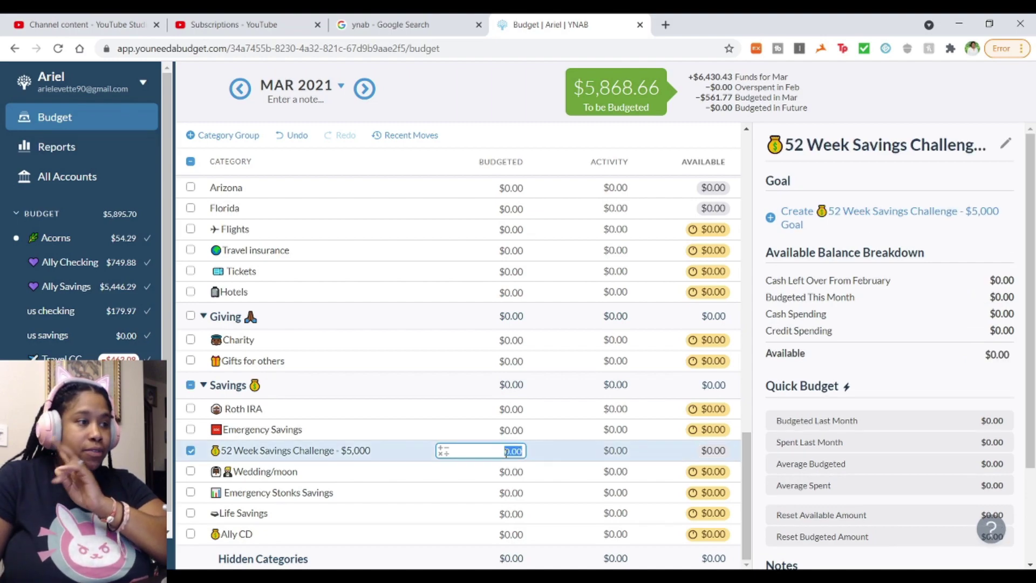
{"action": "type", "text": "70"}
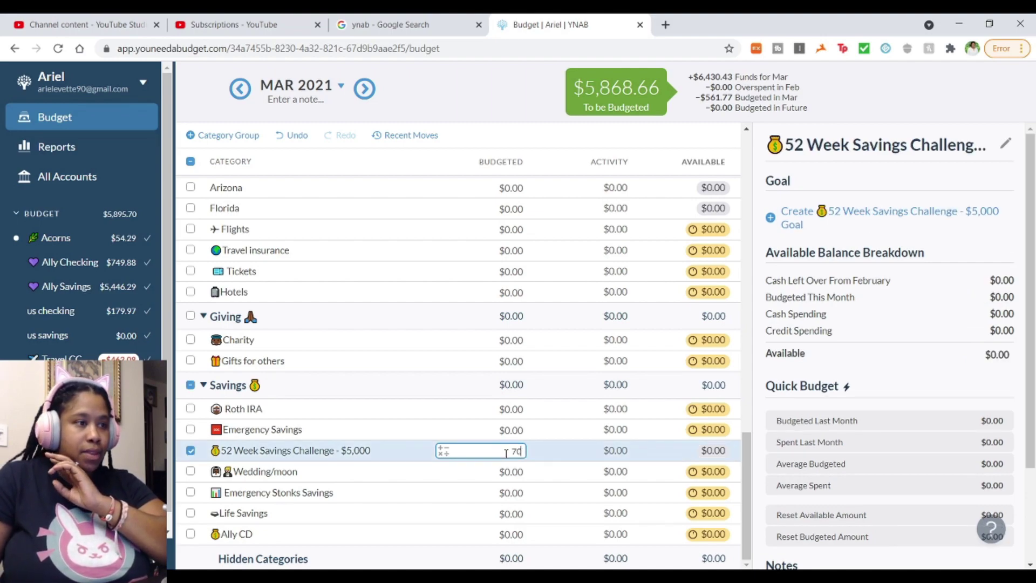
{"action": "type", "text": ".00"}
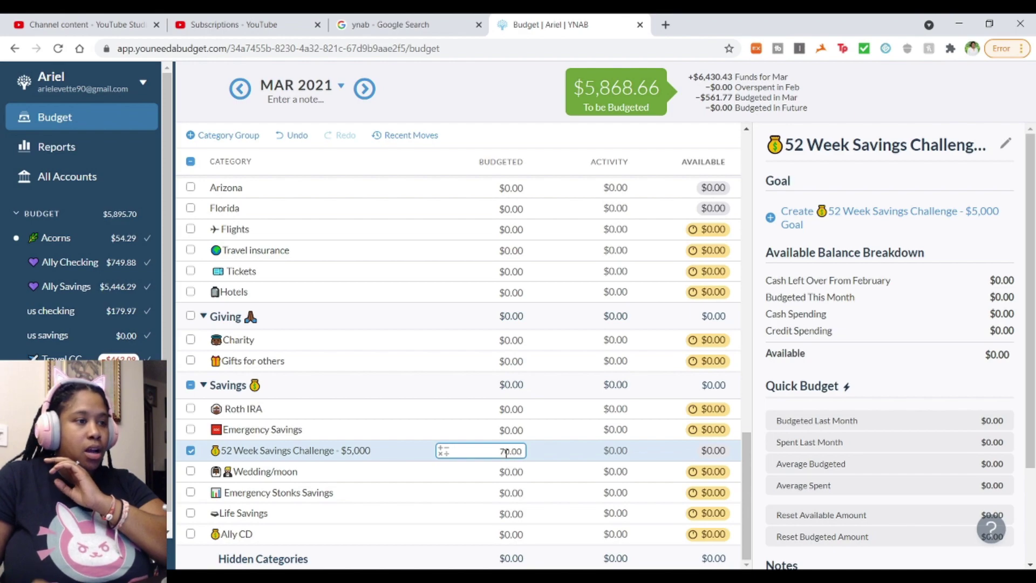
{"action": "key", "text": "Return"}
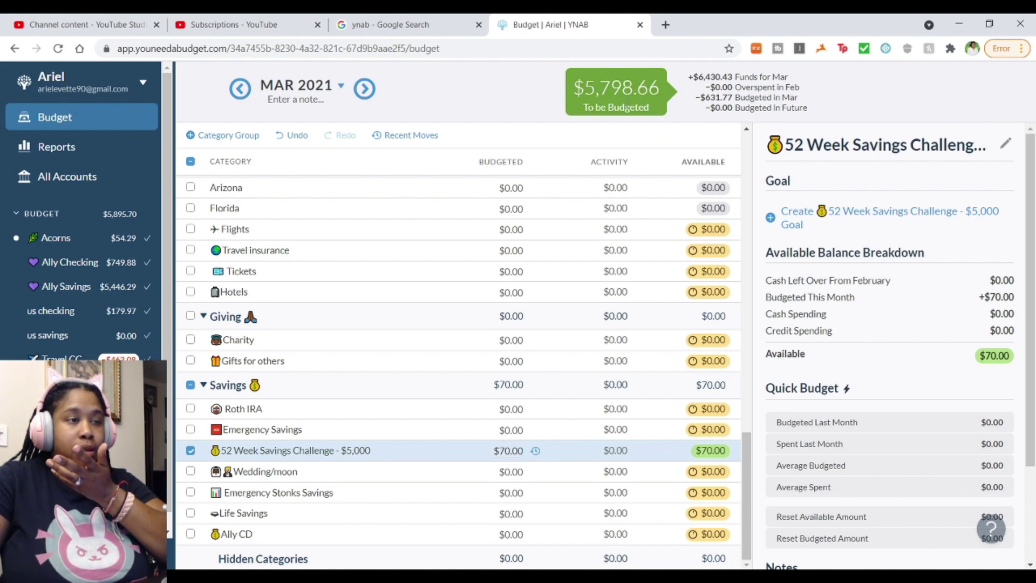
{"action": "left_click", "coordinate": [488, 451]}
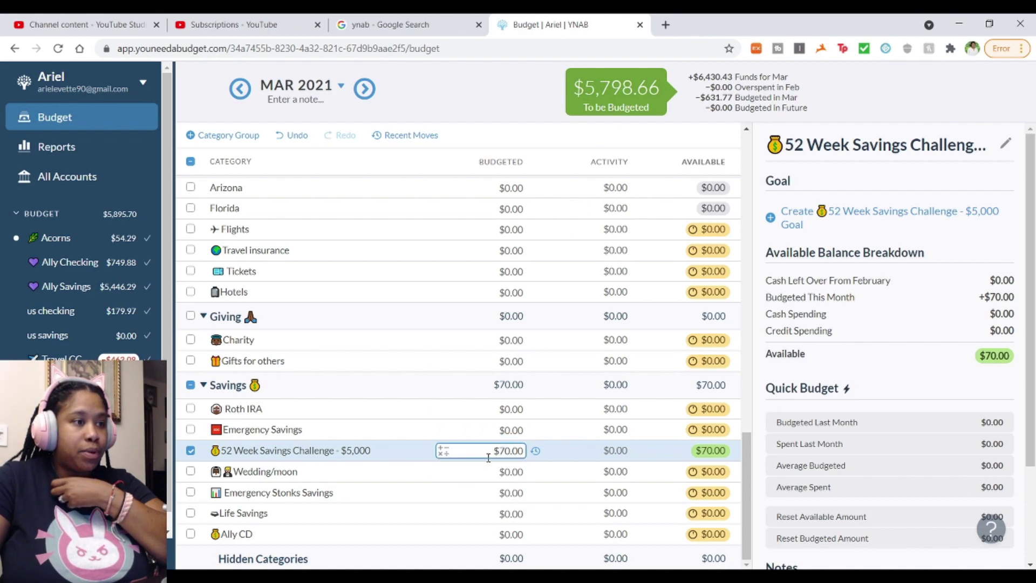
{"action": "left_click", "coordinate": [559, 458]}
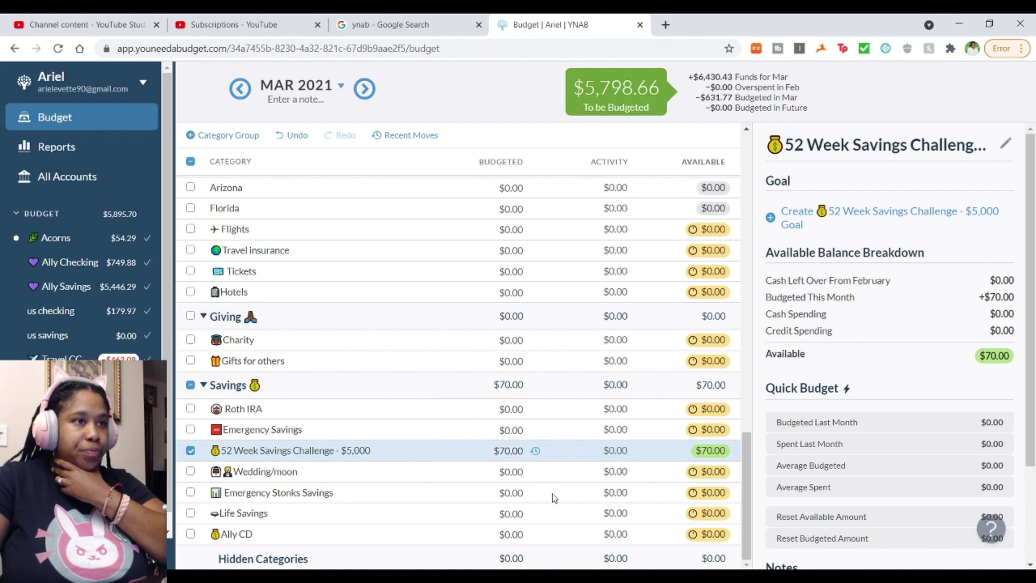
Step: Budget $50.00 for the Gas category in the Daily Living Expenses group
{"action": "scroll", "coordinate": [553, 487], "scroll_direction": "up", "scroll_amount": 15}
{"action": "scroll", "coordinate": [552, 490], "scroll_direction": "up", "scroll_amount": 4}
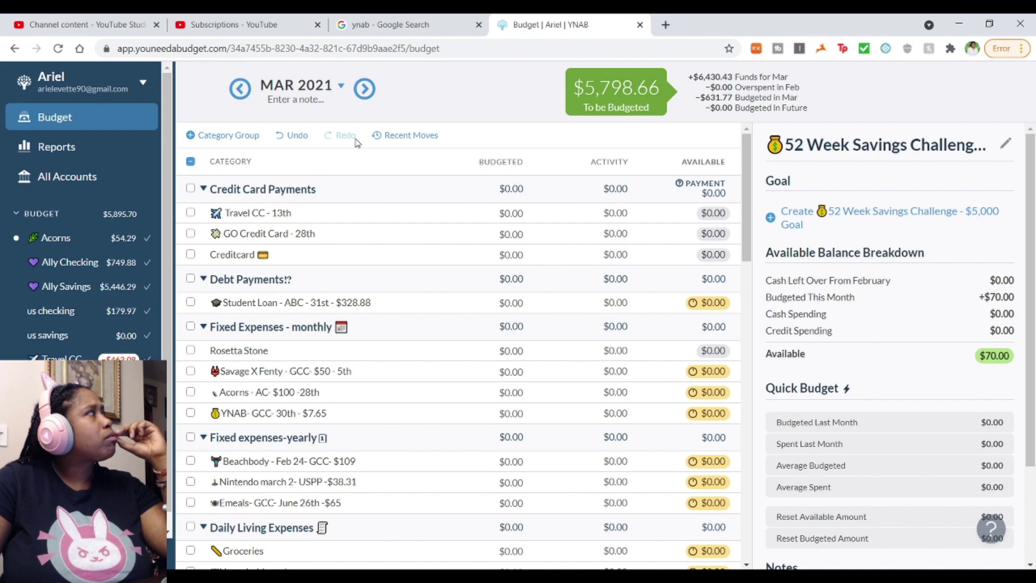
{"action": "scroll", "coordinate": [387, 362], "scroll_direction": "down", "scroll_amount": 2}
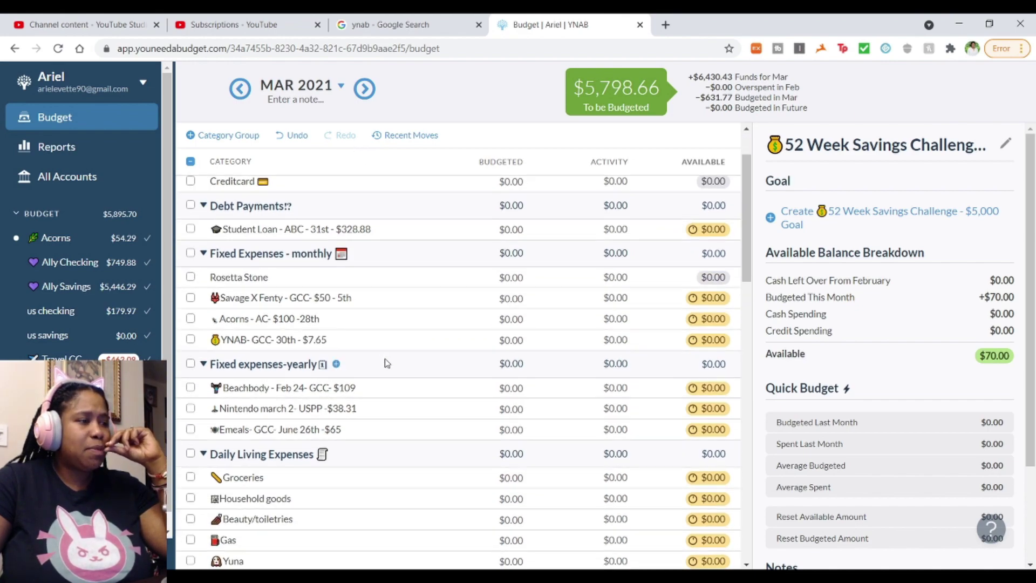
{"action": "scroll", "coordinate": [386, 363], "scroll_direction": "down", "scroll_amount": 3}
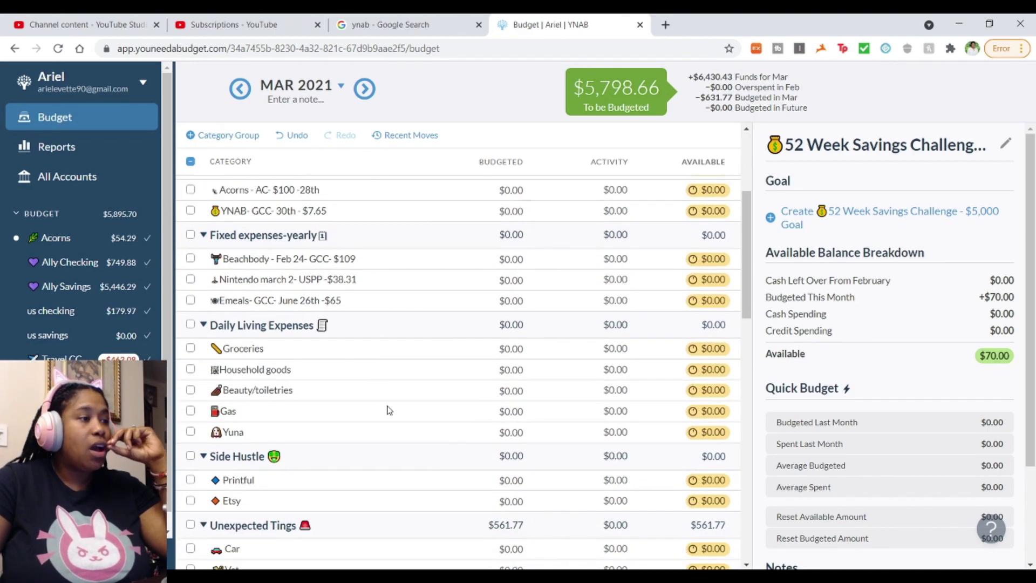
{"action": "left_click", "coordinate": [503, 412]}
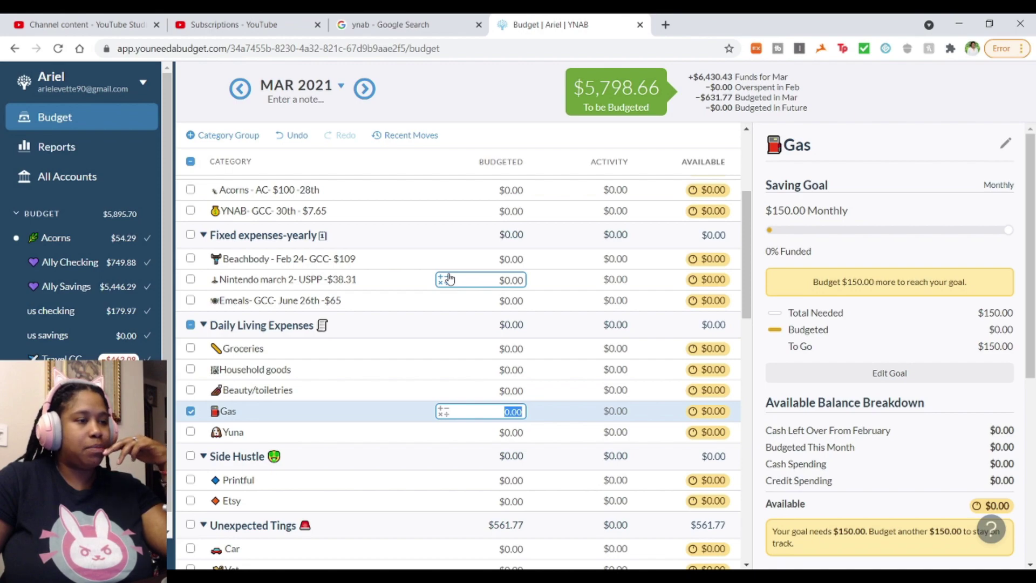
{"action": "type", "text": "500"}
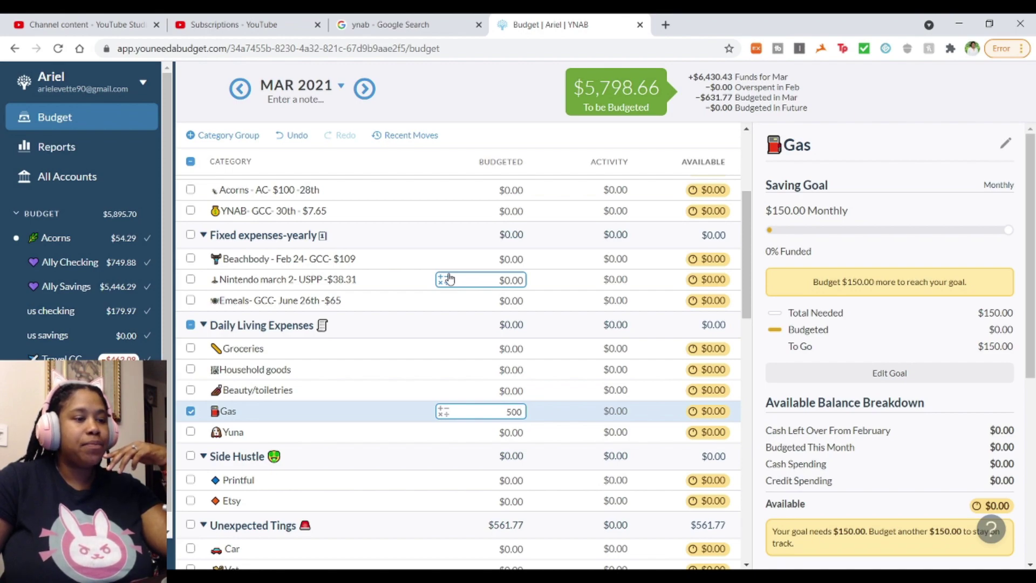
{"action": "key", "text": "BackSpace"}
{"action": "type", "text": ".00"}
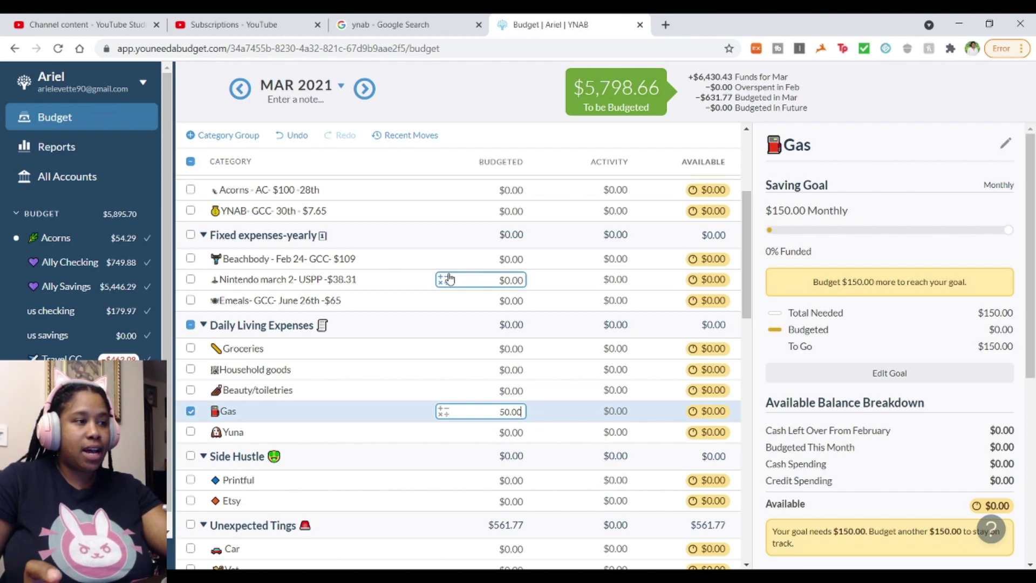
{"action": "key", "text": "Return"}
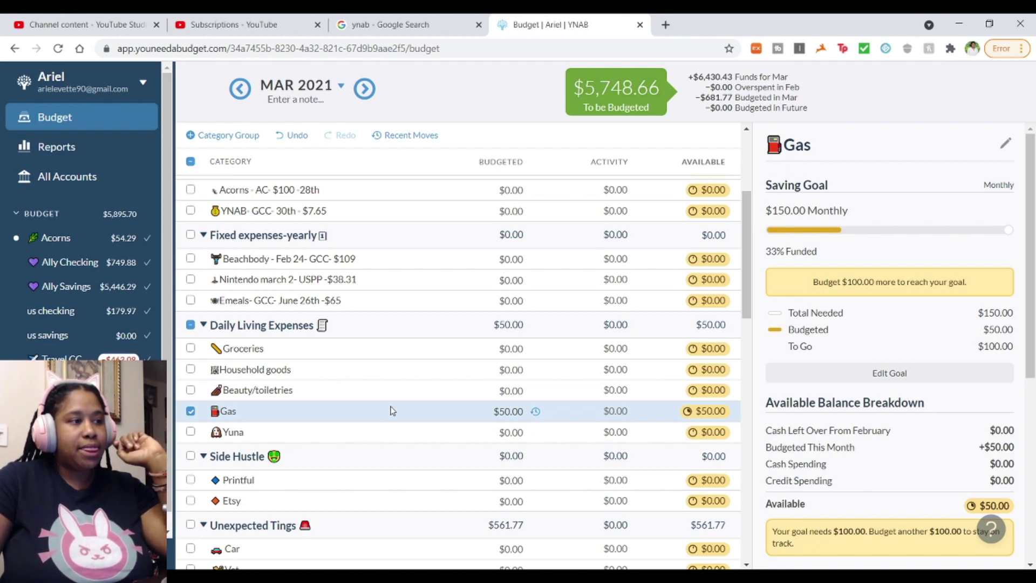
Step: Look through the remaining category groups and budget $25.00 for Beauty/toiletries in Daily Living Expenses
{"action": "scroll", "coordinate": [386, 414], "scroll_direction": "down", "scroll_amount": 5}
{"action": "scroll", "coordinate": [394, 412], "scroll_direction": "down", "scroll_amount": 5}
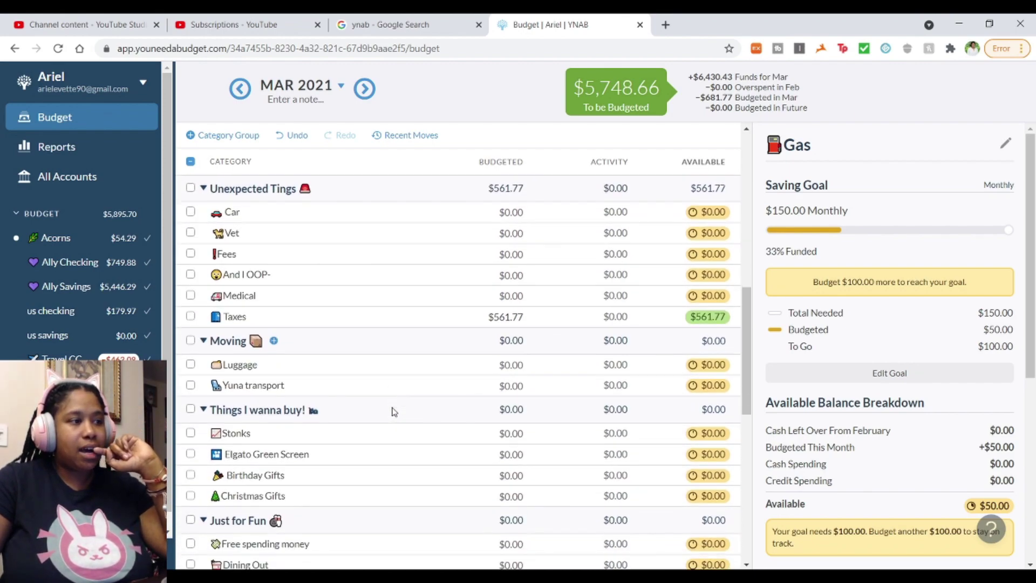
{"action": "scroll", "coordinate": [394, 412], "scroll_direction": "down", "scroll_amount": 4}
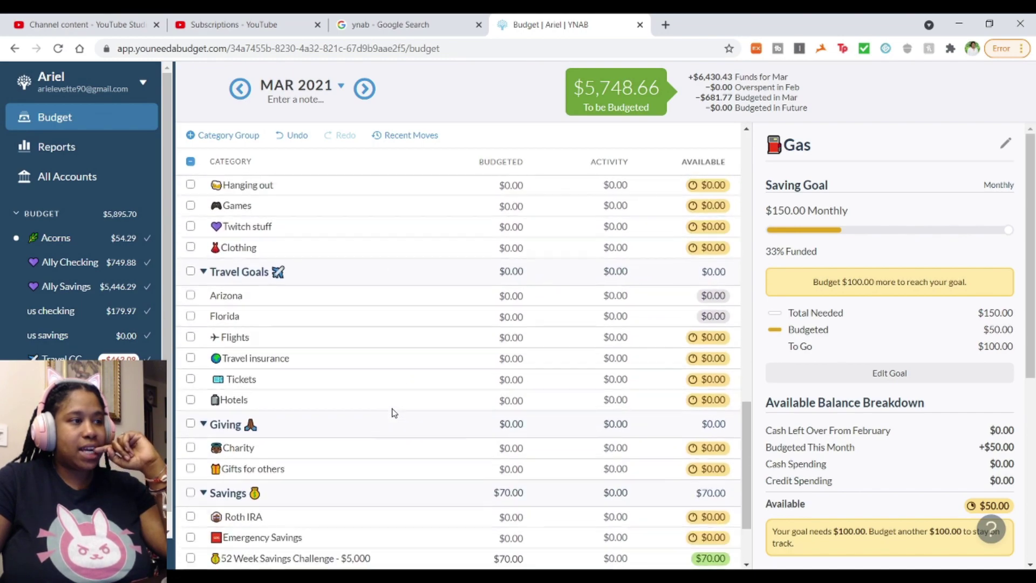
{"action": "scroll", "coordinate": [393, 413], "scroll_direction": "down", "scroll_amount": 2}
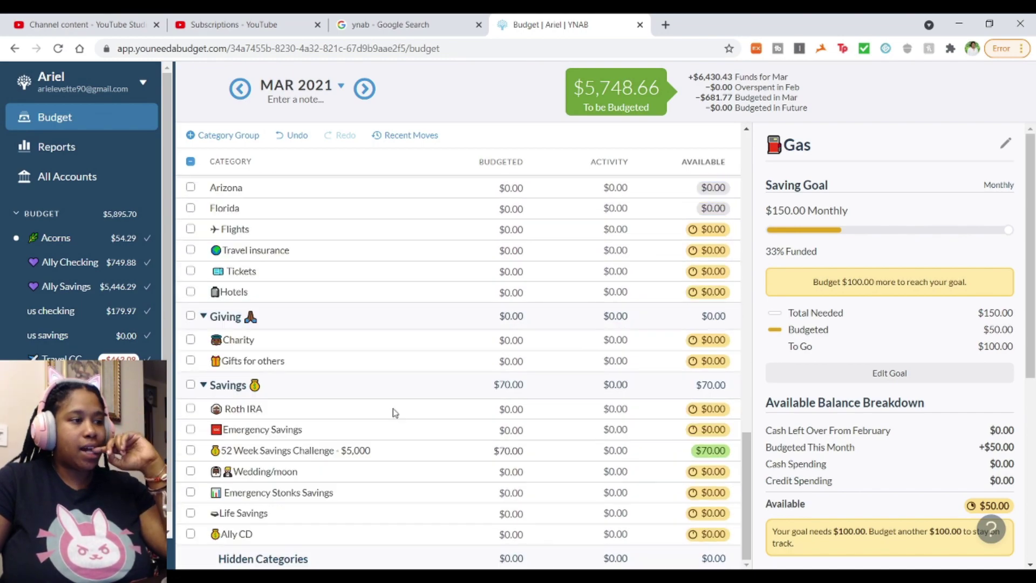
{"action": "scroll", "coordinate": [397, 414], "scroll_direction": "up", "scroll_amount": 7}
{"action": "scroll", "coordinate": [399, 413], "scroll_direction": "up", "scroll_amount": 7}
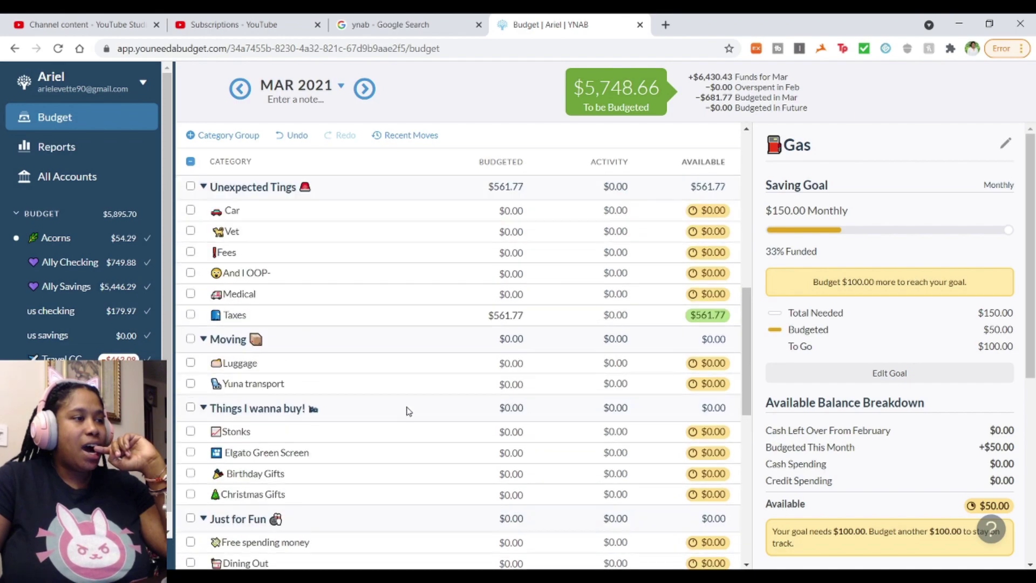
{"action": "scroll", "coordinate": [415, 409], "scroll_direction": "up", "scroll_amount": 1}
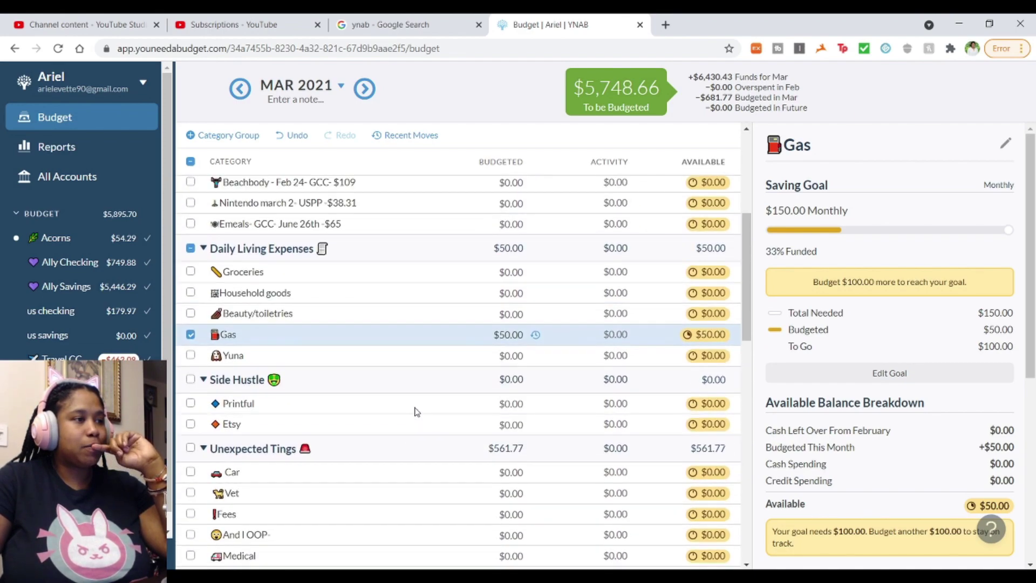
{"action": "scroll", "coordinate": [415, 409], "scroll_direction": "down", "scroll_amount": 1}
{"action": "left_click", "coordinate": [502, 286]}
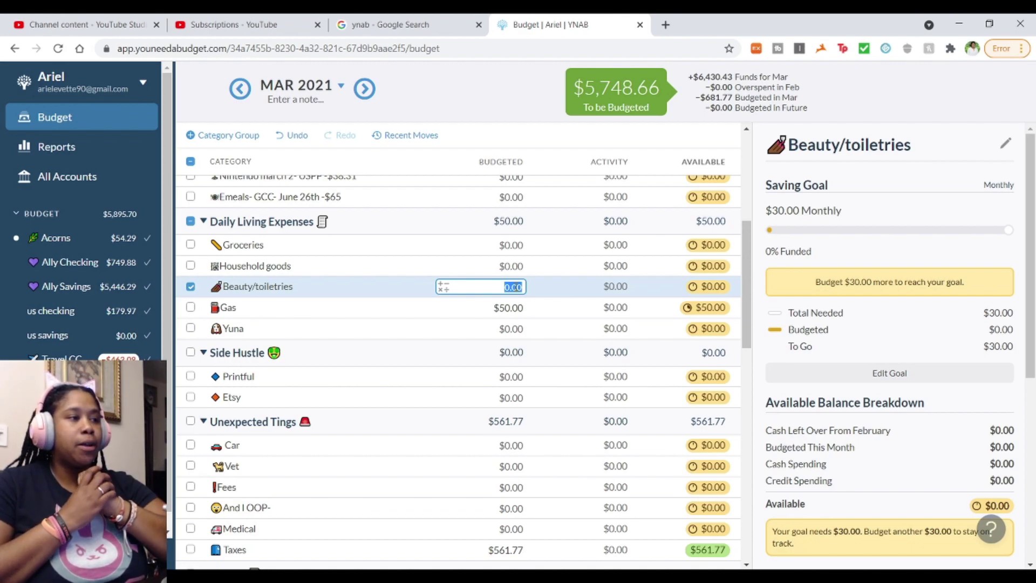
{"action": "key", "text": "BackSpace"}
{"action": "type", "text": "2"}
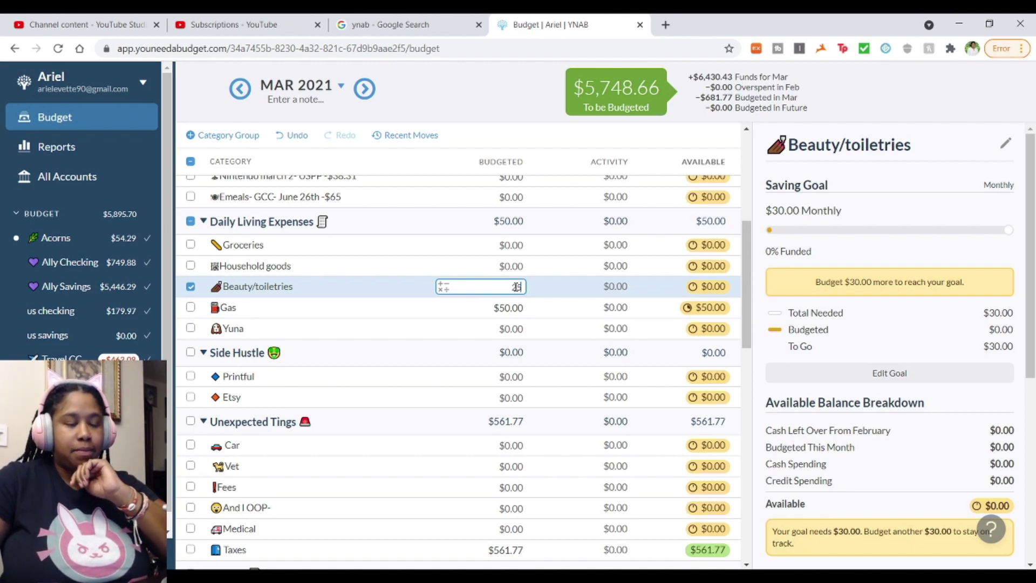
{"action": "type", "text": "5.00"}
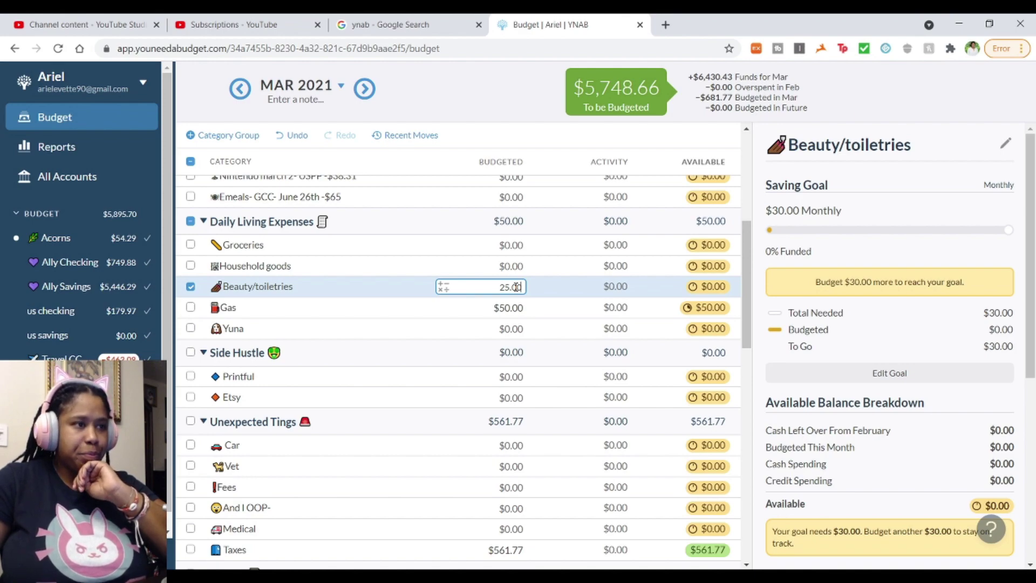
{"action": "key", "text": "Return"}
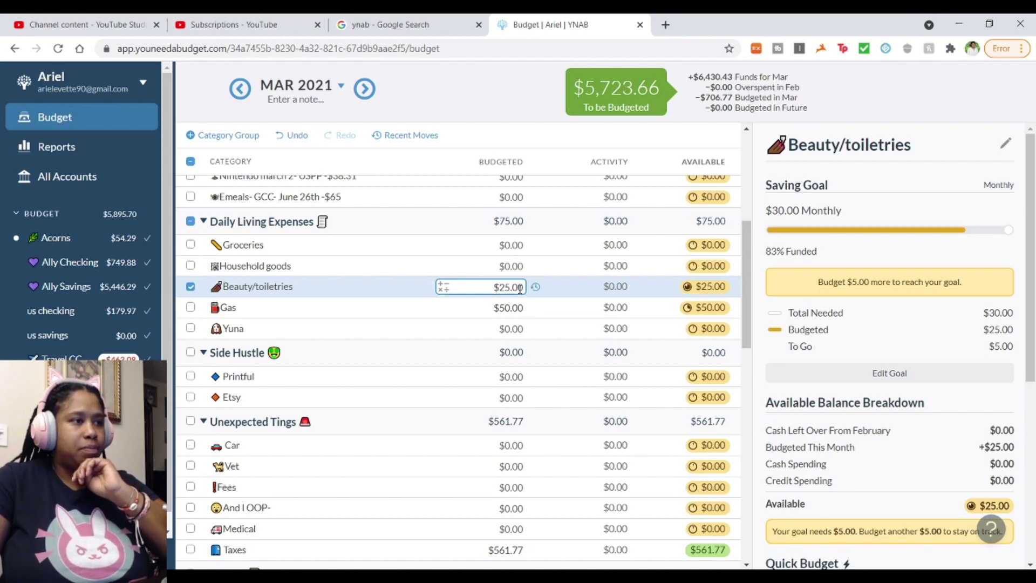
{"action": "key", "text": "Down"}
{"action": "key", "text": "Down"}
{"action": "key", "text": "Down"}
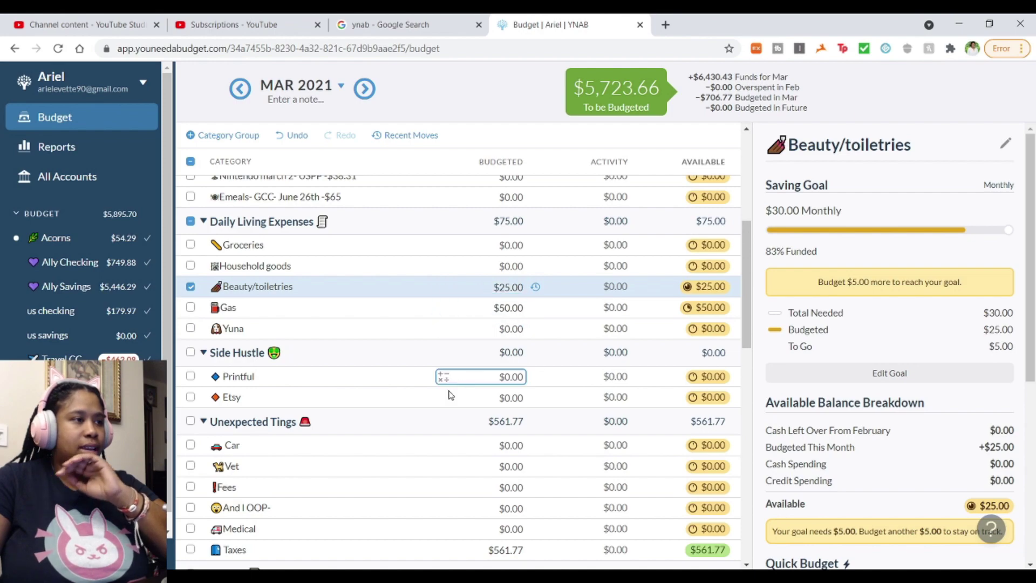
Step: Switch the budget to April 2021 and save a Pay Off Balance by Date goal of April 2021 for Travel CC - 13th
{"action": "scroll", "coordinate": [442, 404], "scroll_direction": "up", "scroll_amount": 6}
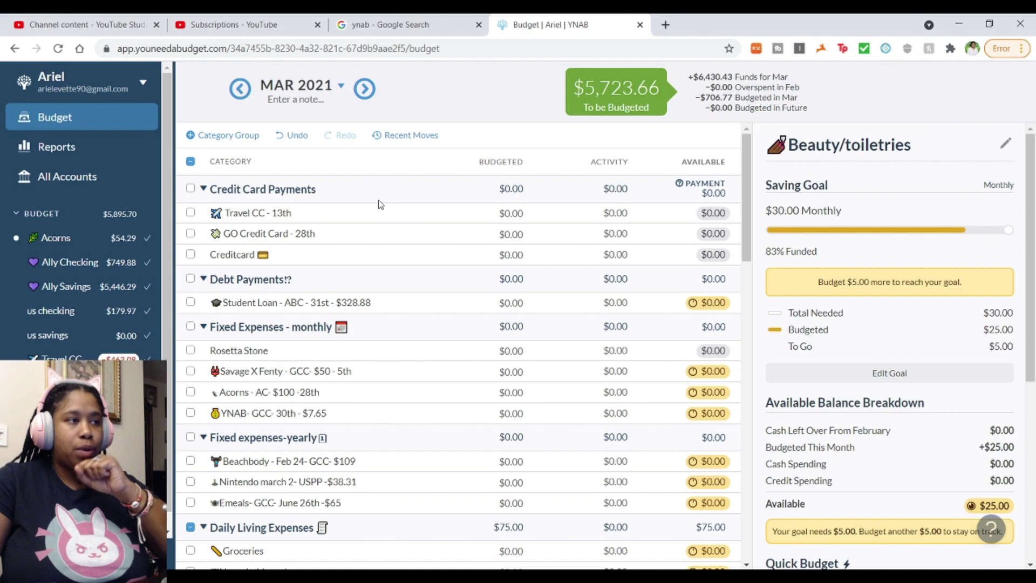
{"action": "left_click", "coordinate": [365, 92]}
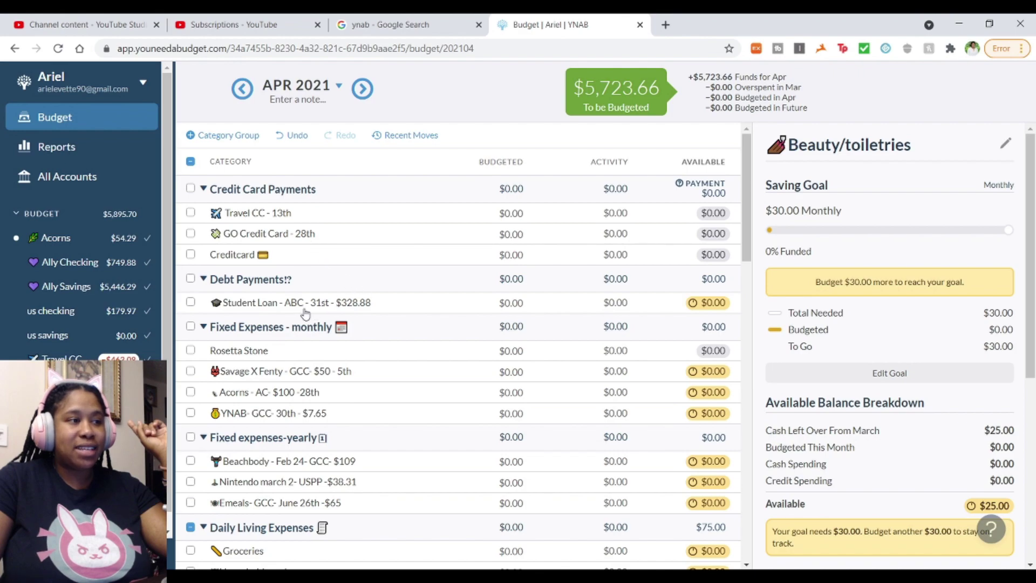
{"action": "left_click", "coordinate": [281, 214]}
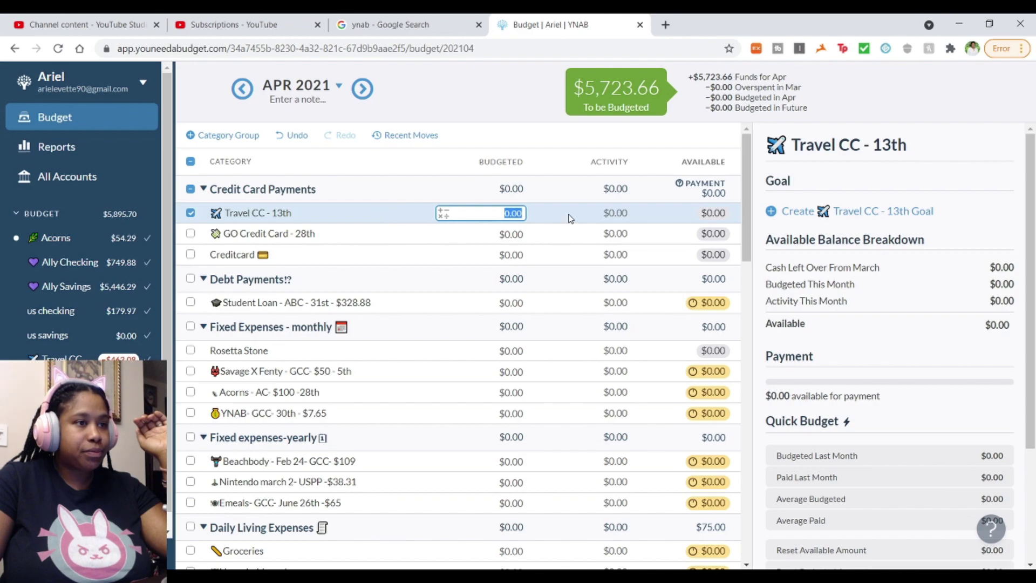
{"action": "scroll", "coordinate": [877, 378], "scroll_direction": "down", "scroll_amount": 2}
{"action": "scroll", "coordinate": [874, 402], "scroll_direction": "up", "scroll_amount": 2}
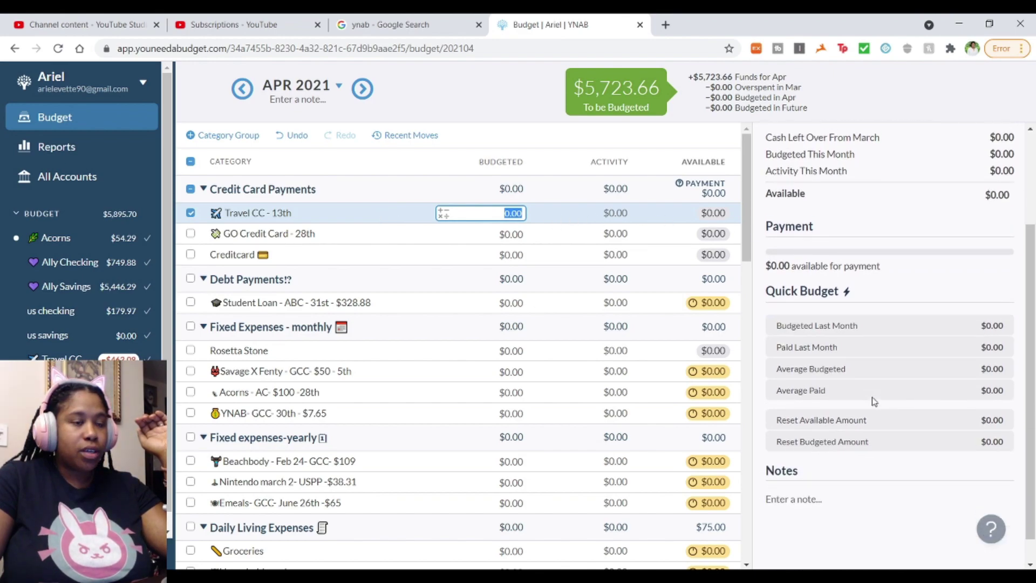
{"action": "left_click", "coordinate": [774, 215]}
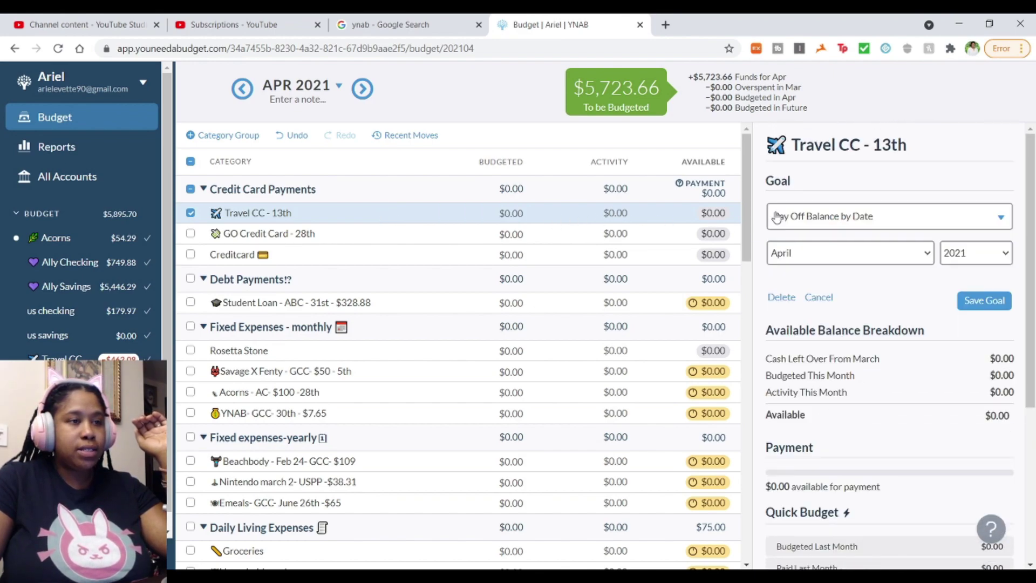
{"action": "left_click", "coordinate": [840, 223]}
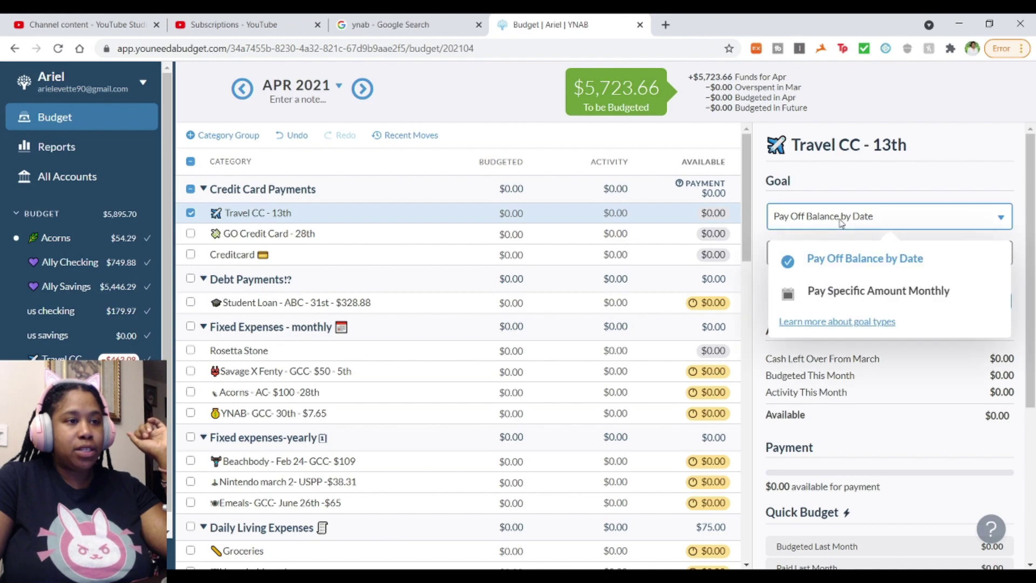
{"action": "left_click", "coordinate": [840, 262]}
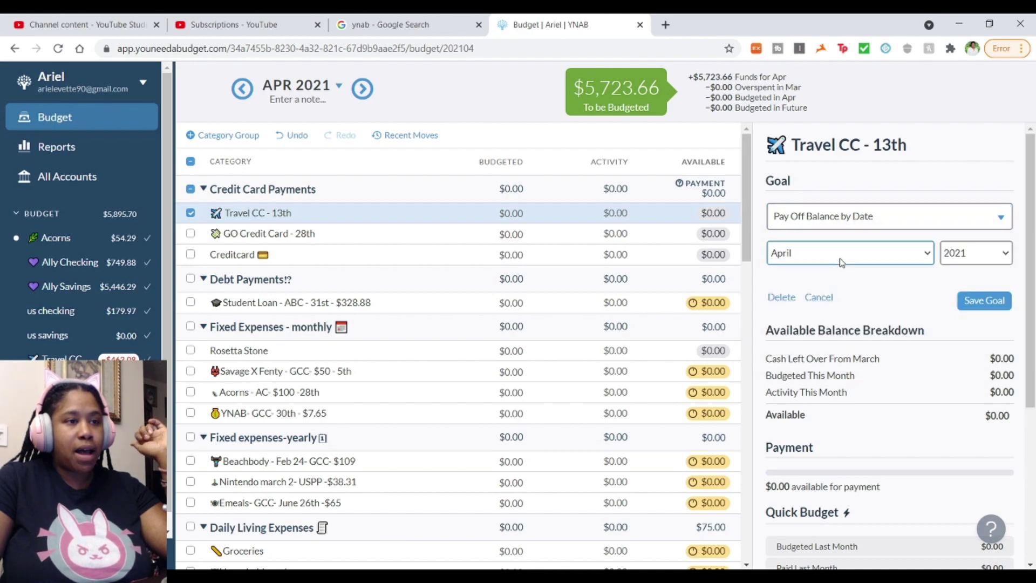
{"action": "left_click", "coordinate": [980, 302]}
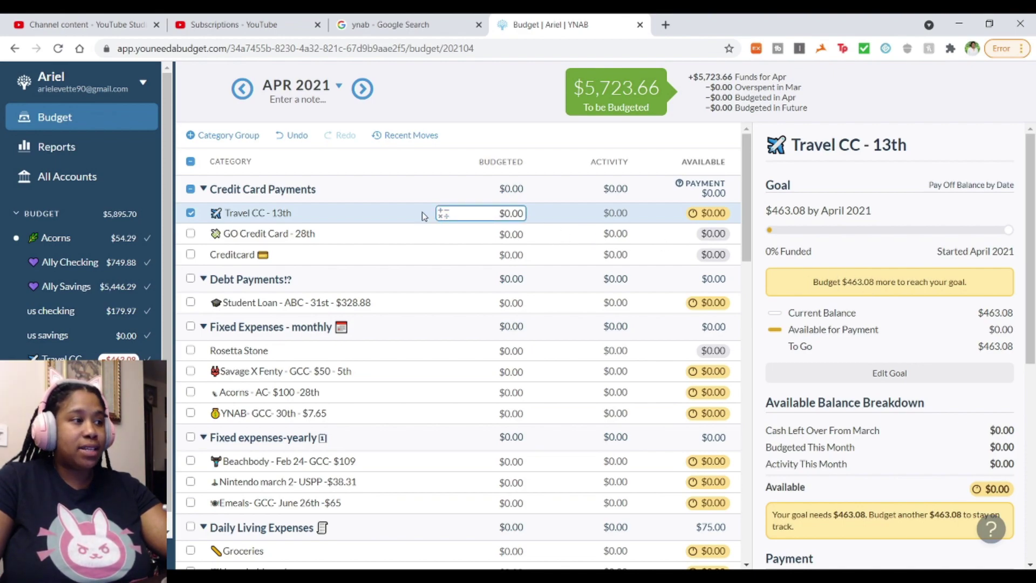
Step: Budget the underfunded amount of $463.08 for the Travel CC - 13th credit card payment
{"action": "scroll", "coordinate": [150, 301], "scroll_direction": "down", "scroll_amount": 1}
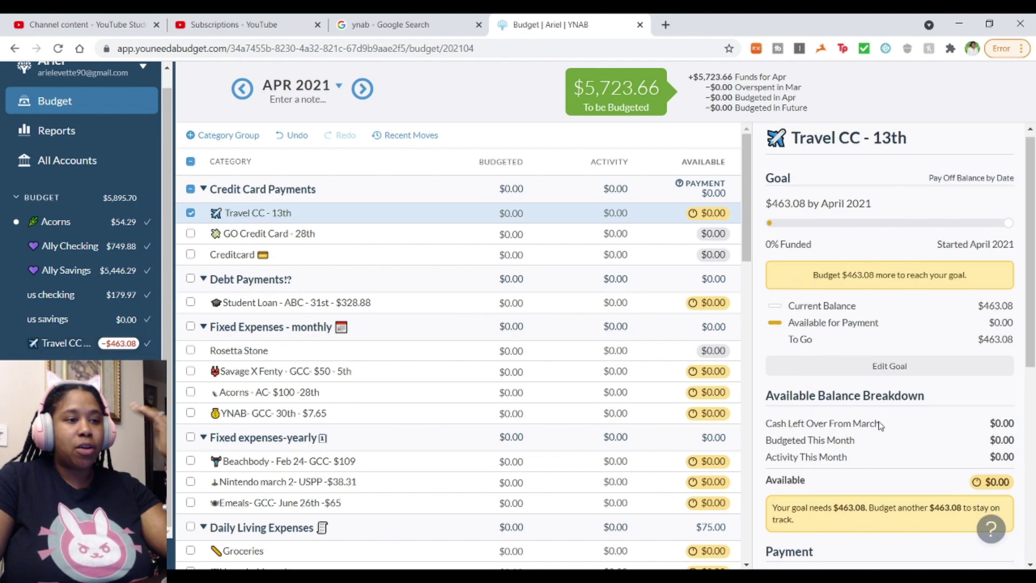
{"action": "scroll", "coordinate": [814, 423], "scroll_direction": "down", "scroll_amount": 3}
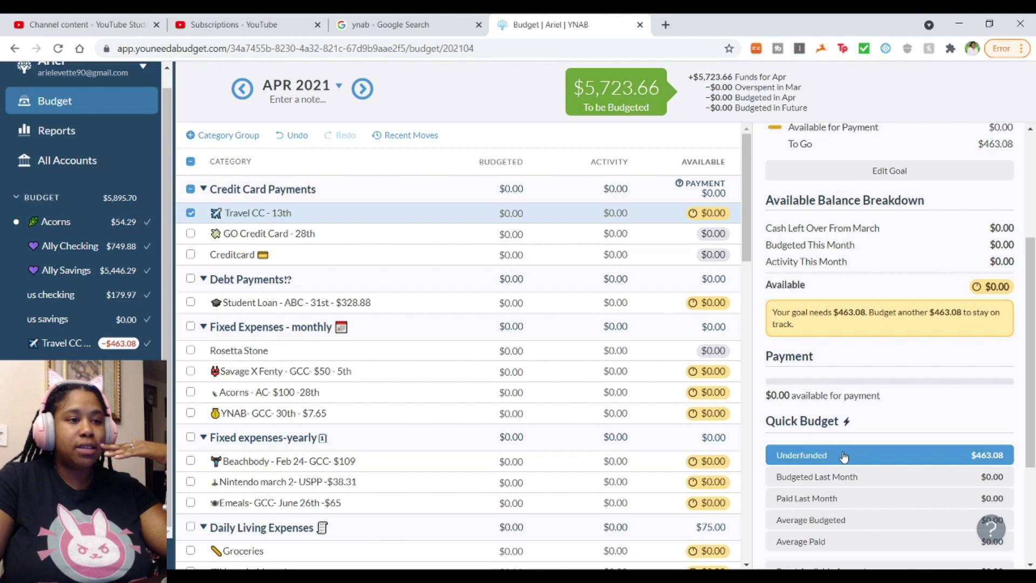
{"action": "left_click", "coordinate": [843, 456]}
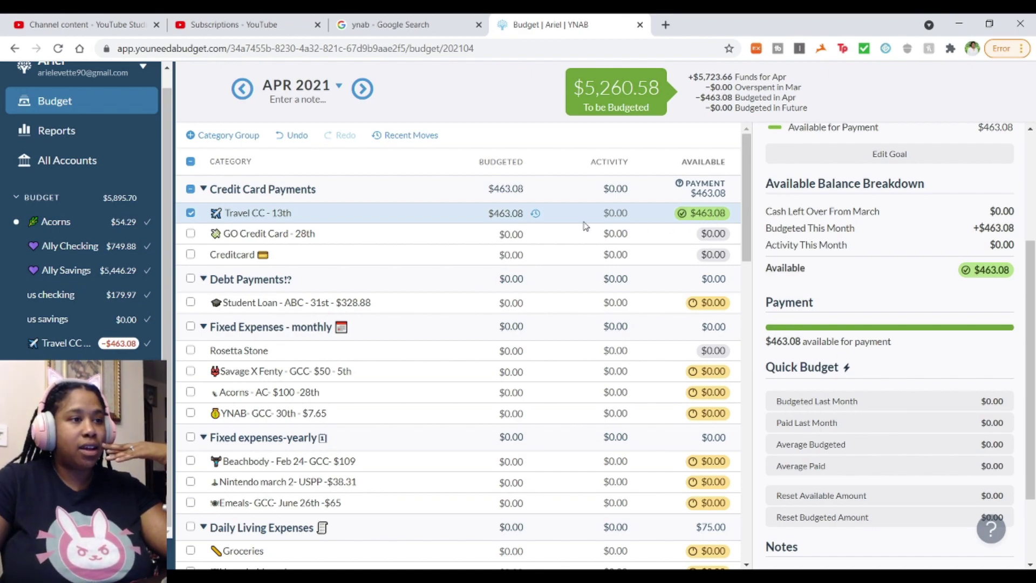
Step: Save a Pay Off Balance by Date goal of April 2021 for GO Credit Card - 28th and budget its underfunded $71.65
{"action": "left_click", "coordinate": [236, 239]}
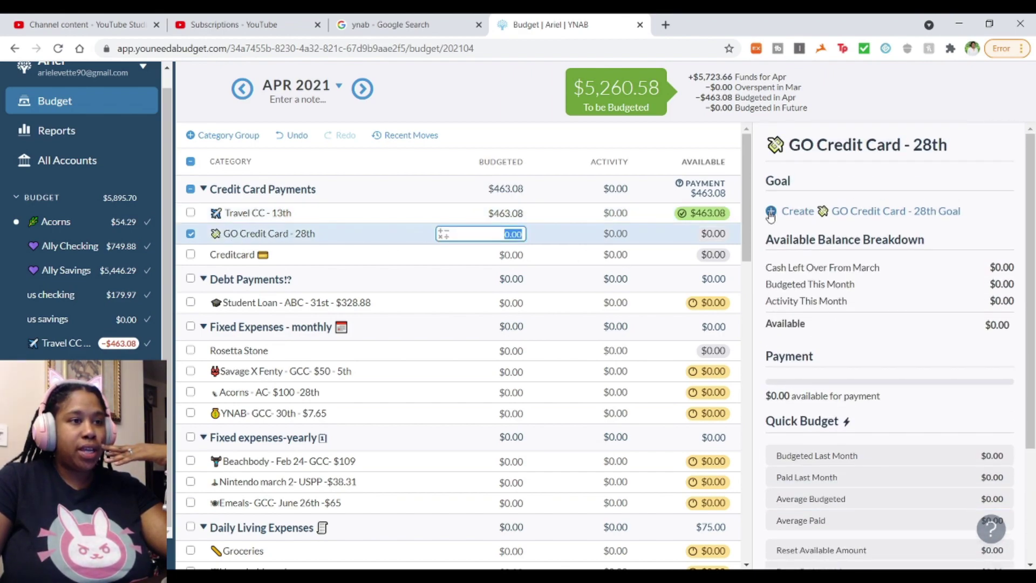
{"action": "left_click", "coordinate": [770, 212]}
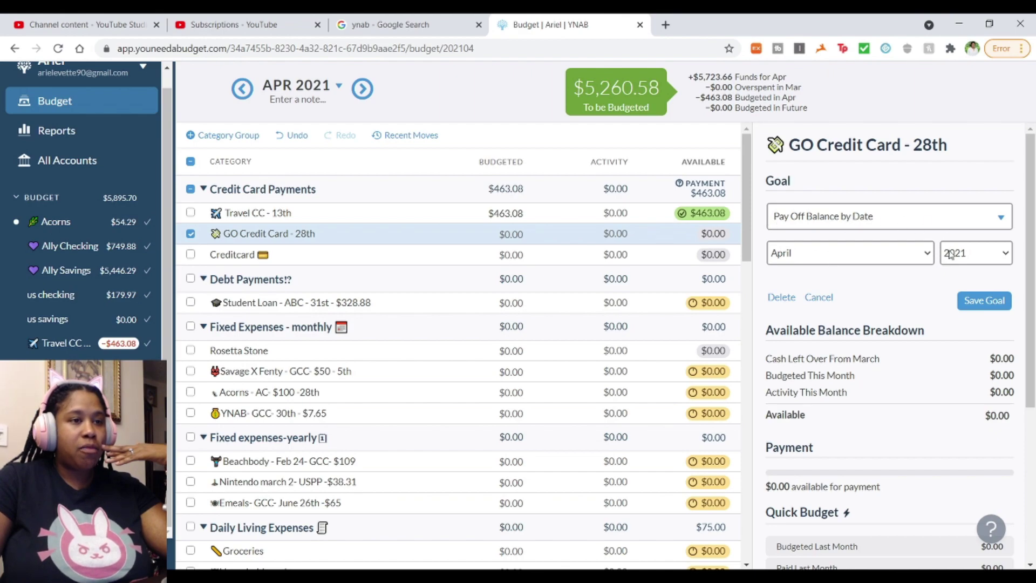
{"action": "left_click", "coordinate": [972, 303]}
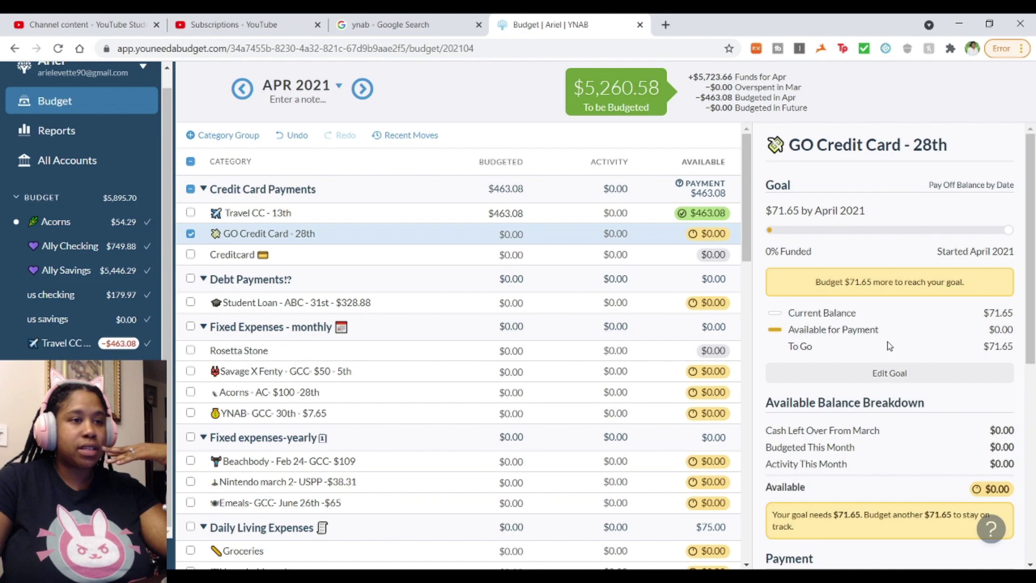
{"action": "scroll", "coordinate": [889, 345], "scroll_direction": "down", "scroll_amount": 6}
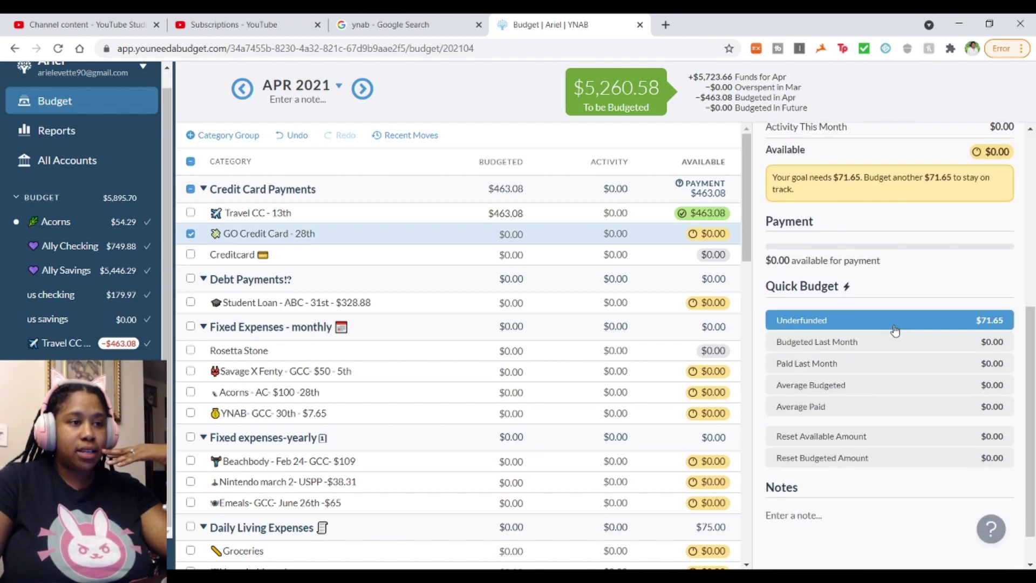
{"action": "left_click", "coordinate": [895, 330]}
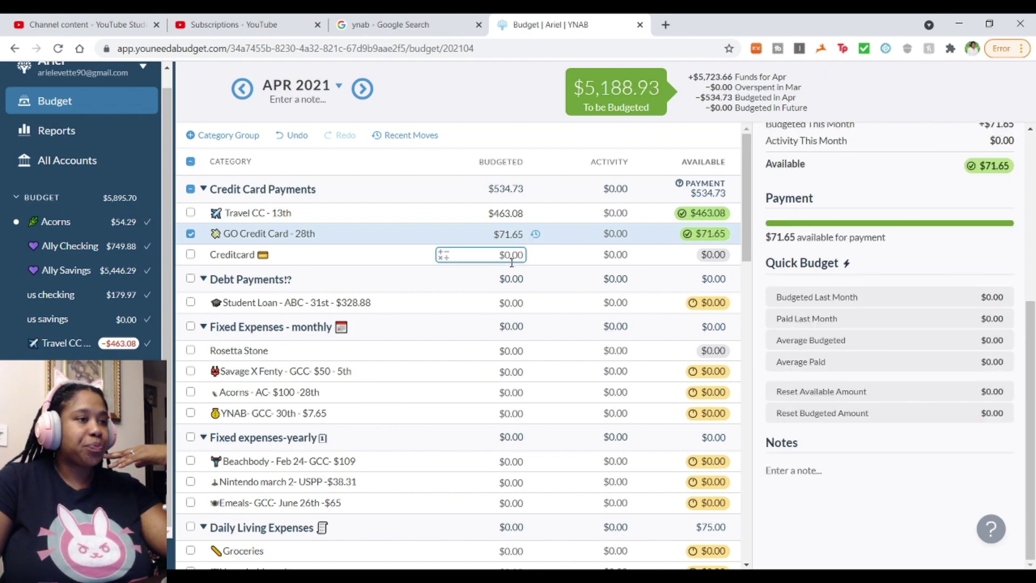
Step: Budget the underfunded amount of $328.88 for the Student Loan category in Debt Payments
{"action": "scroll", "coordinate": [216, 258], "scroll_direction": "down", "scroll_amount": 1}
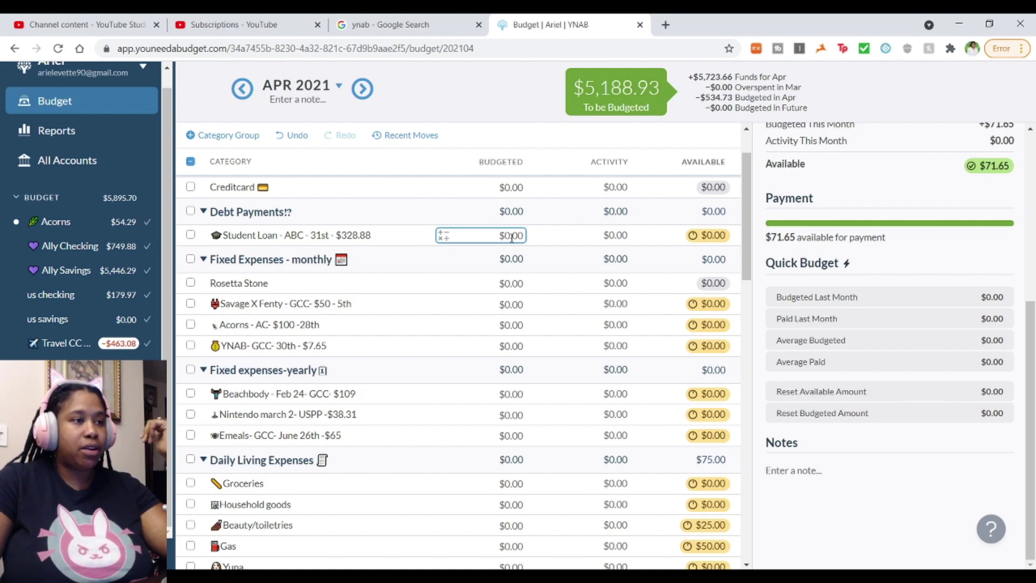
{"action": "left_click", "coordinate": [364, 241]}
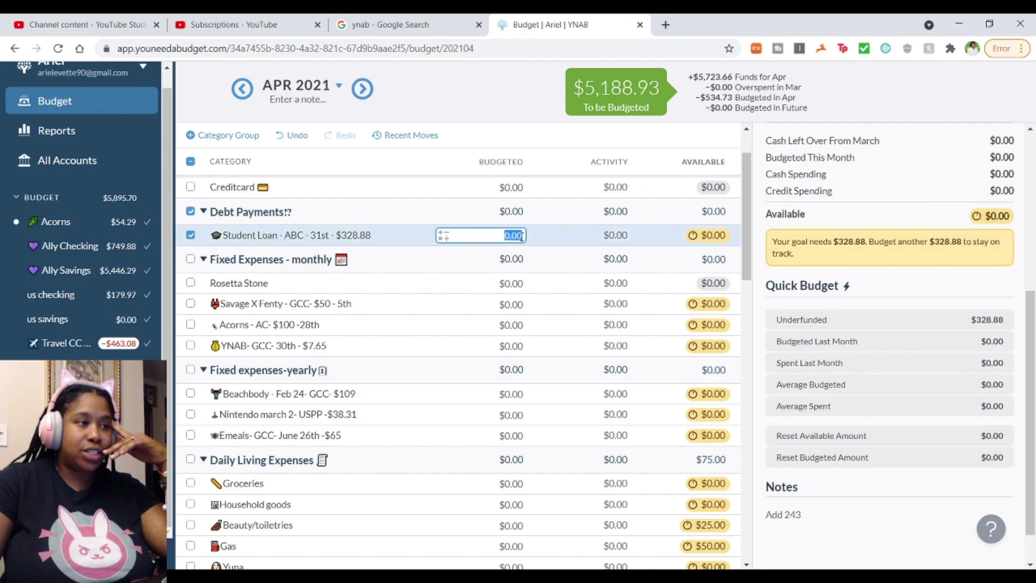
{"action": "left_click", "coordinate": [875, 327]}
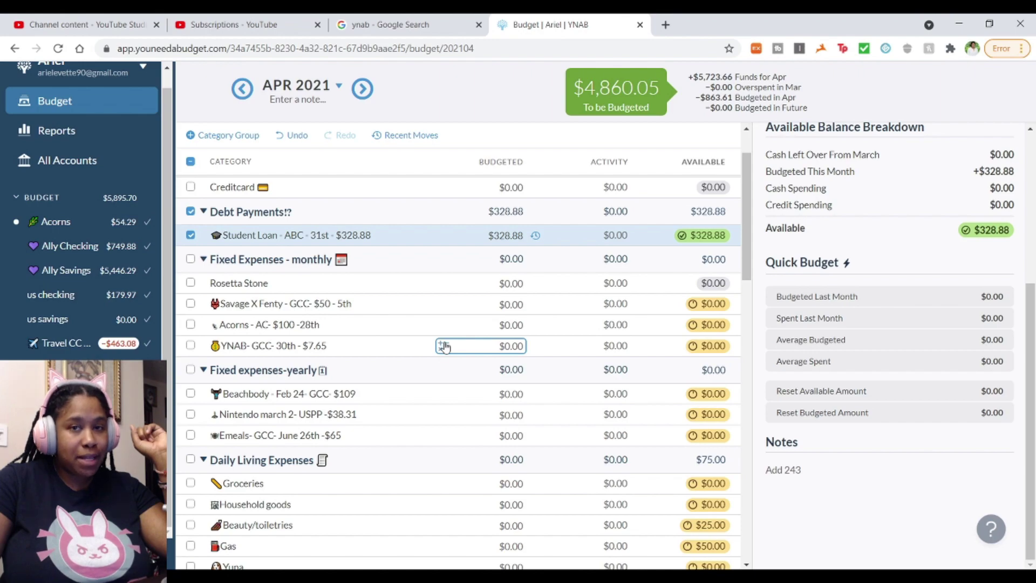
{"action": "left_click", "coordinate": [481, 238]}
{"action": "left_click", "coordinate": [578, 243]}
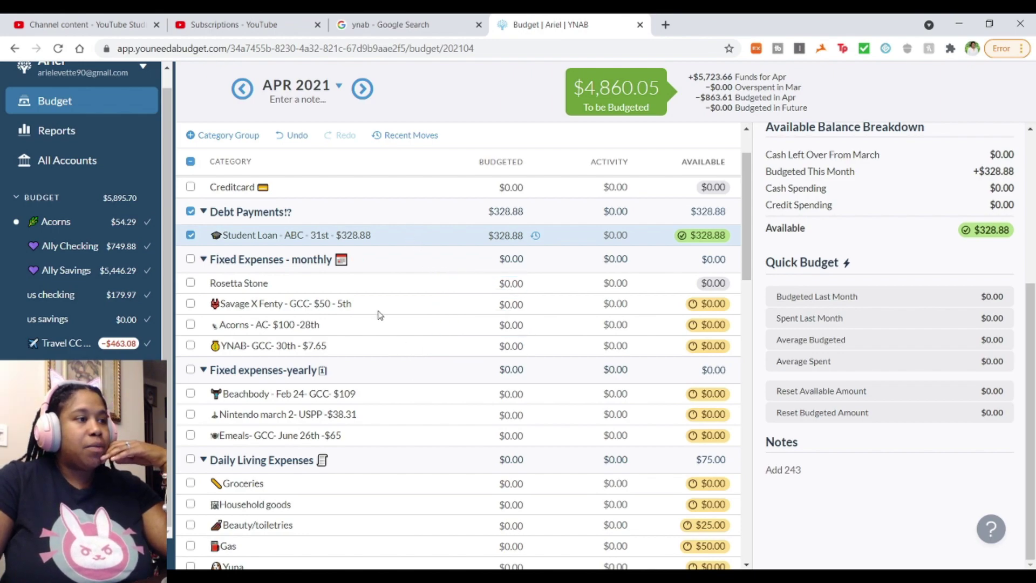
Step: Budget $36.00 for the Rosetta Stone category in the monthly fixed expenses
{"action": "left_click", "coordinate": [364, 286]}
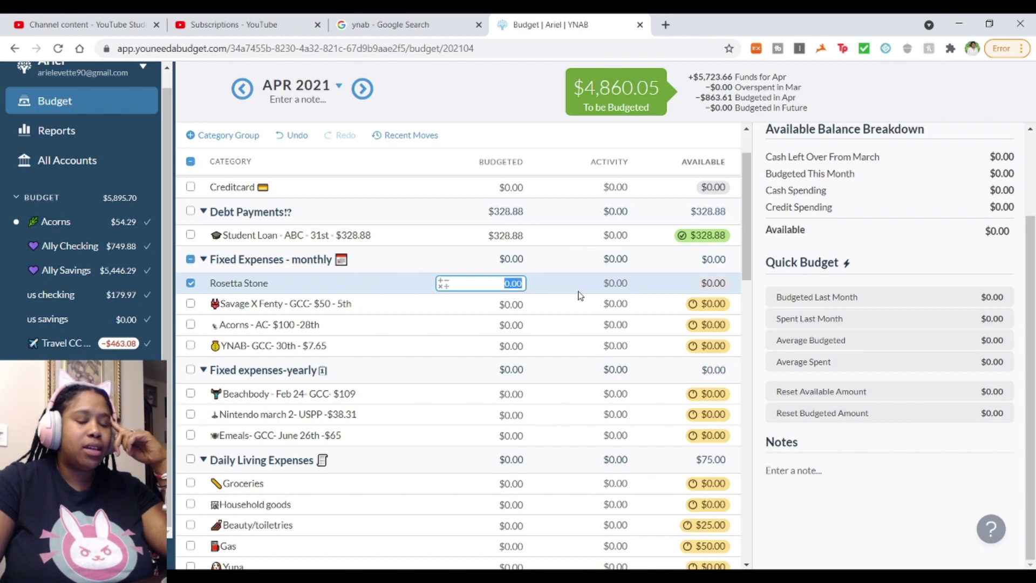
{"action": "type", "text": "36.00"}
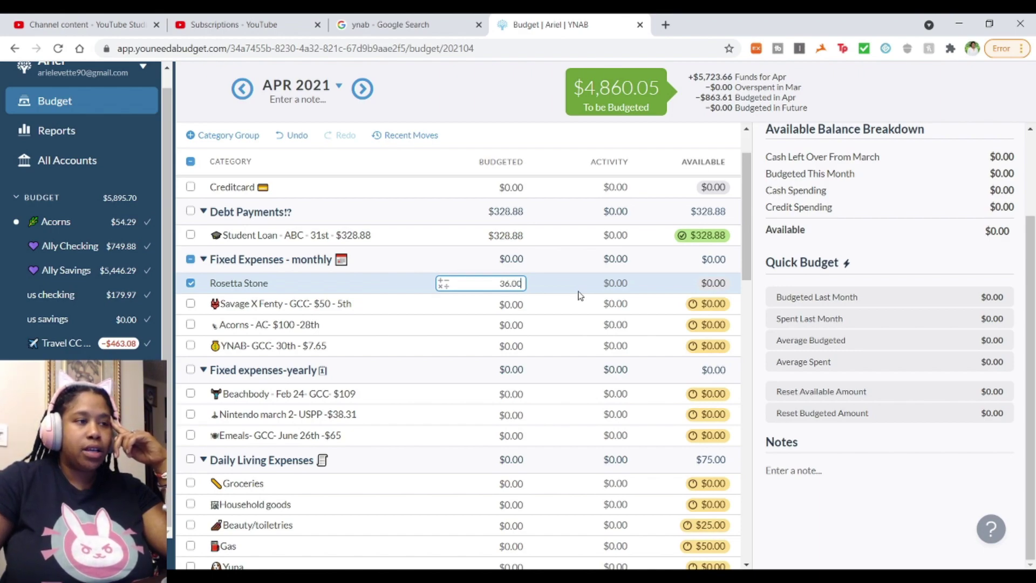
{"action": "key", "text": "Return"}
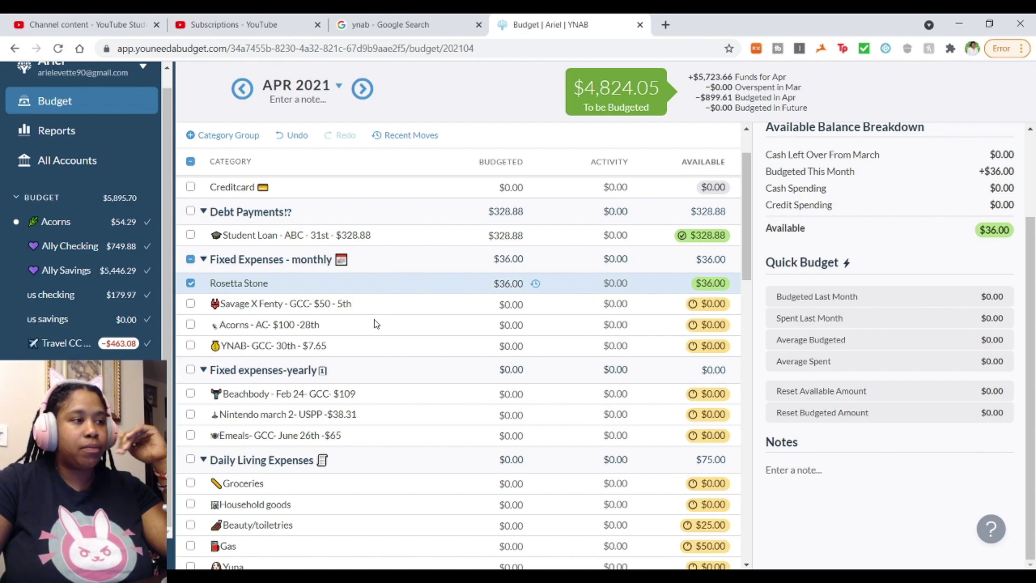
Step: Budget $100 for Acorns and $7.65 for YNAB in the monthly fixed expenses
{"action": "scroll", "coordinate": [378, 291], "scroll_direction": "down", "scroll_amount": 1}
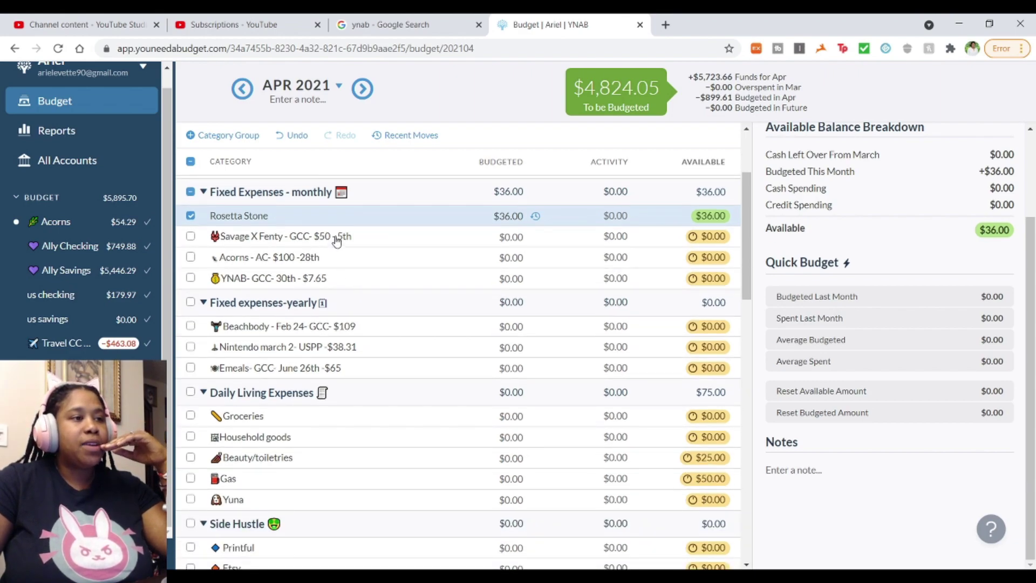
{"action": "left_click", "coordinate": [293, 263]}
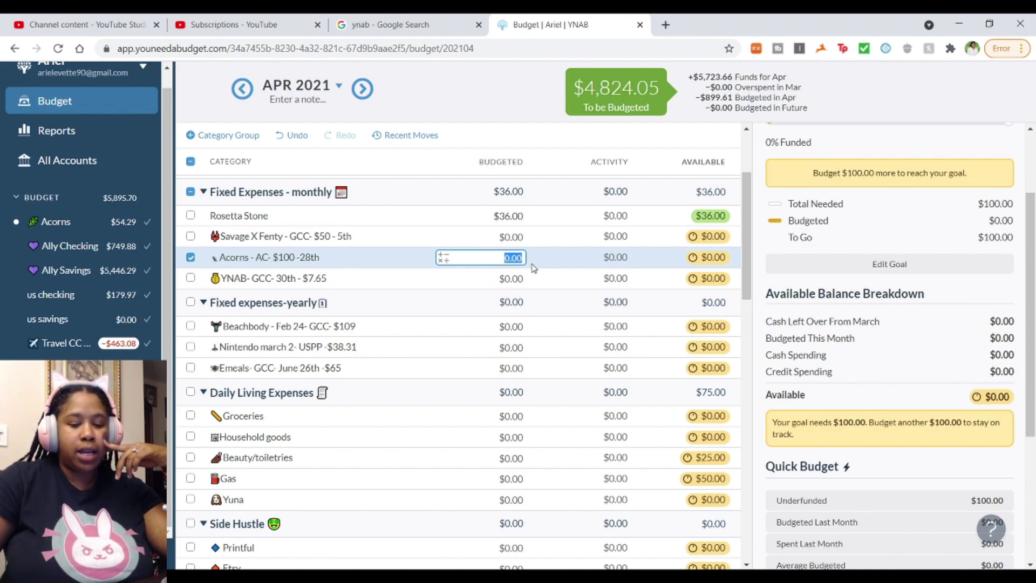
{"action": "type", "text": "100"}
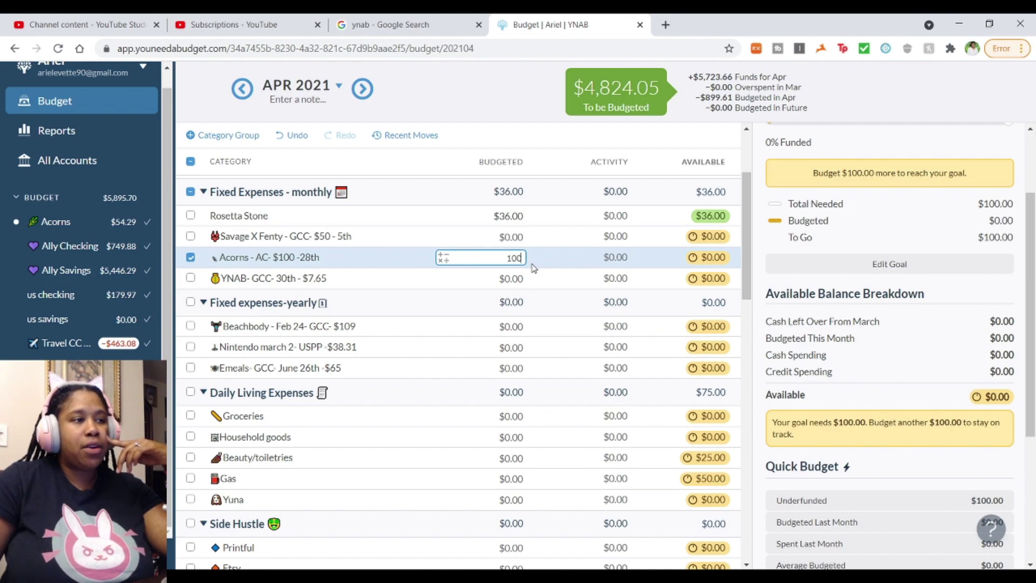
{"action": "key", "text": "Return"}
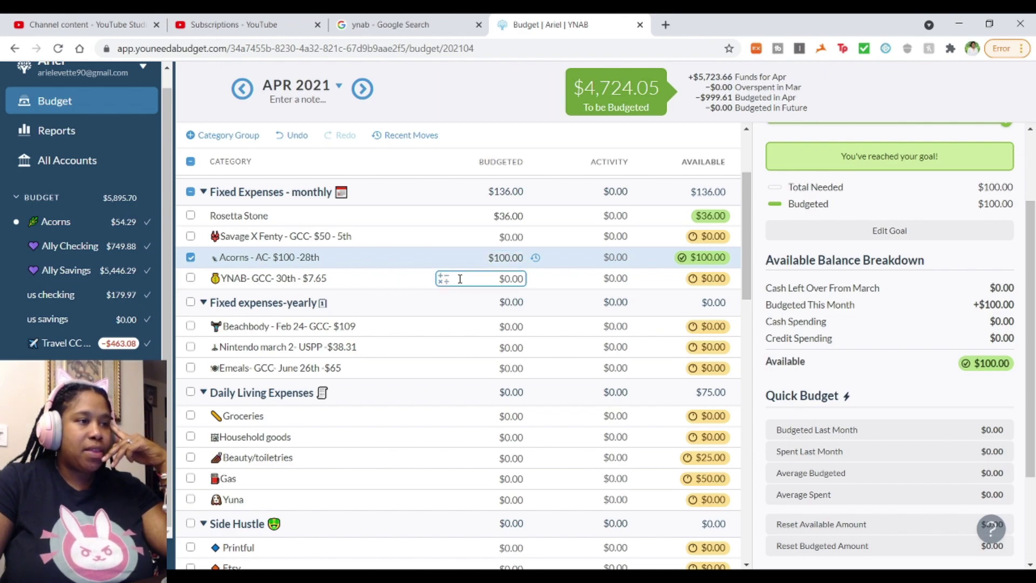
{"action": "left_click", "coordinate": [381, 279]}
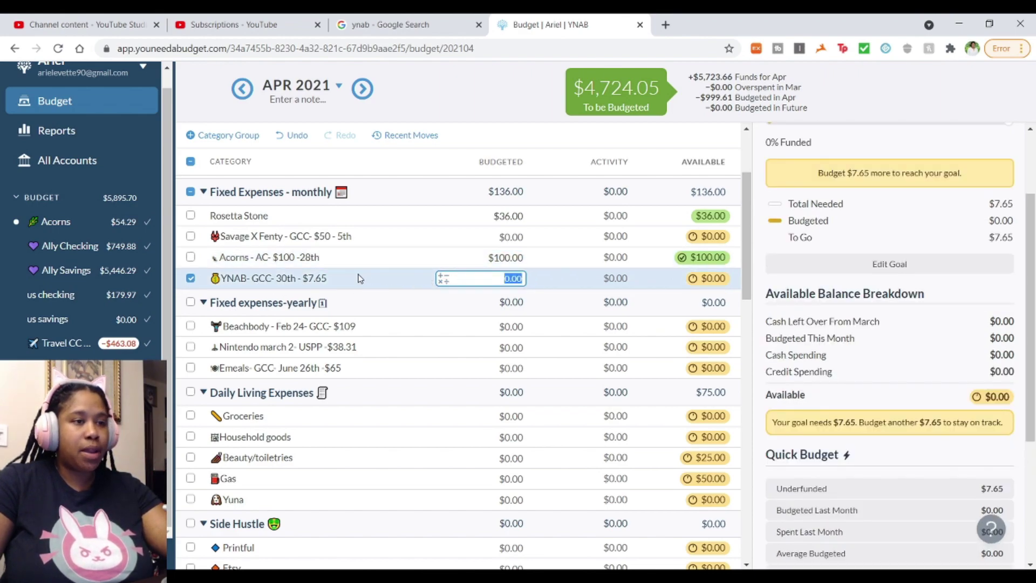
{"action": "type", "text": "7.65"}
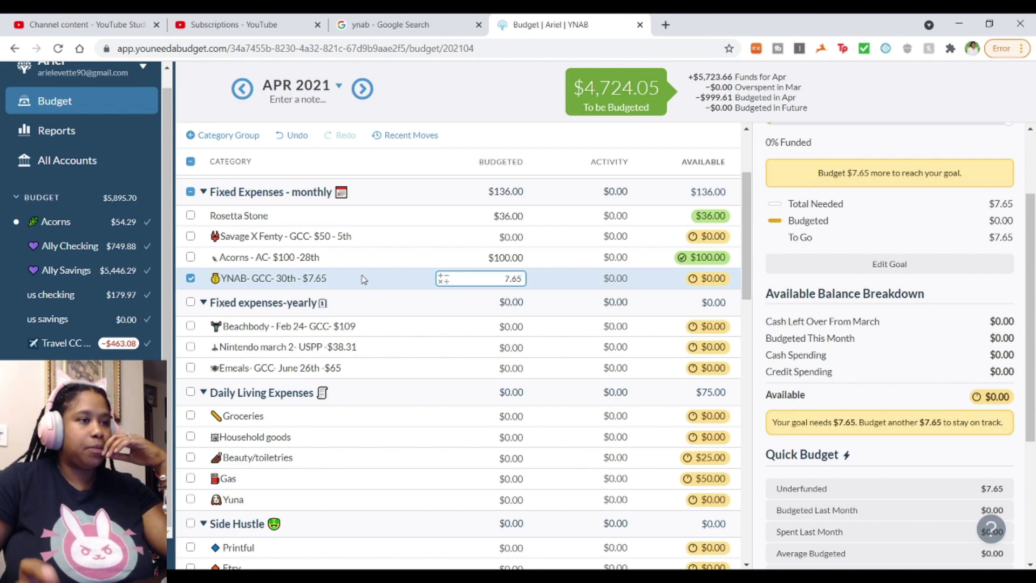
{"action": "key", "text": "Return"}
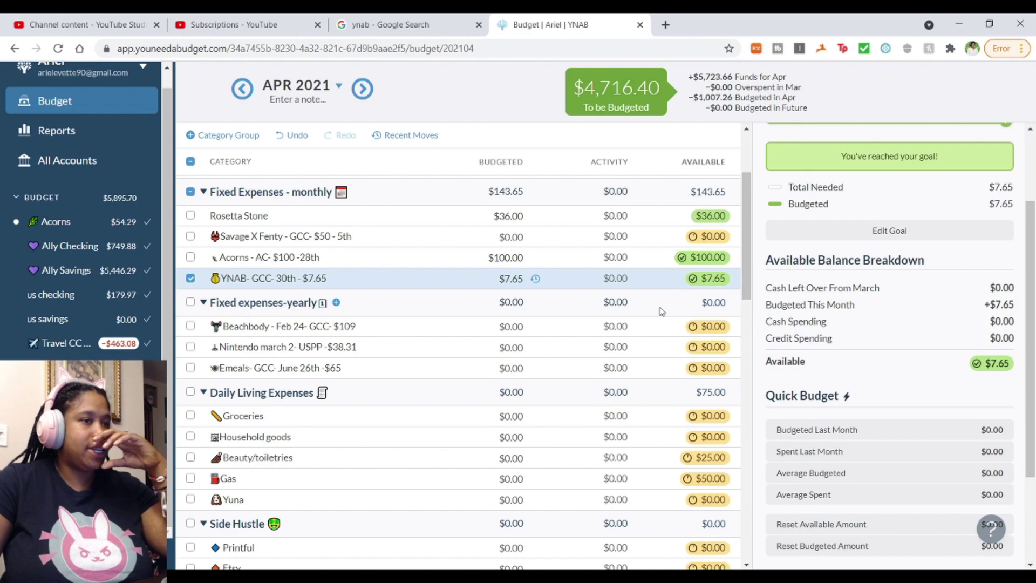
Step: Review the Beachbody savings goal in the yearly fixed expenses and budget its underfunded amount of $9.91
{"action": "scroll", "coordinate": [635, 351], "scroll_direction": "down", "scroll_amount": 1}
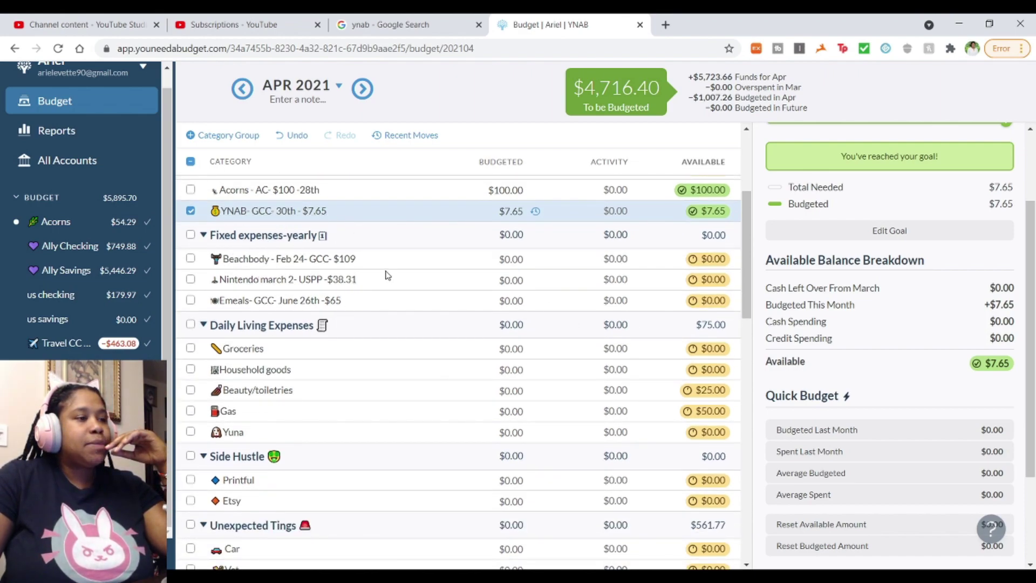
{"action": "left_click", "coordinate": [585, 264]}
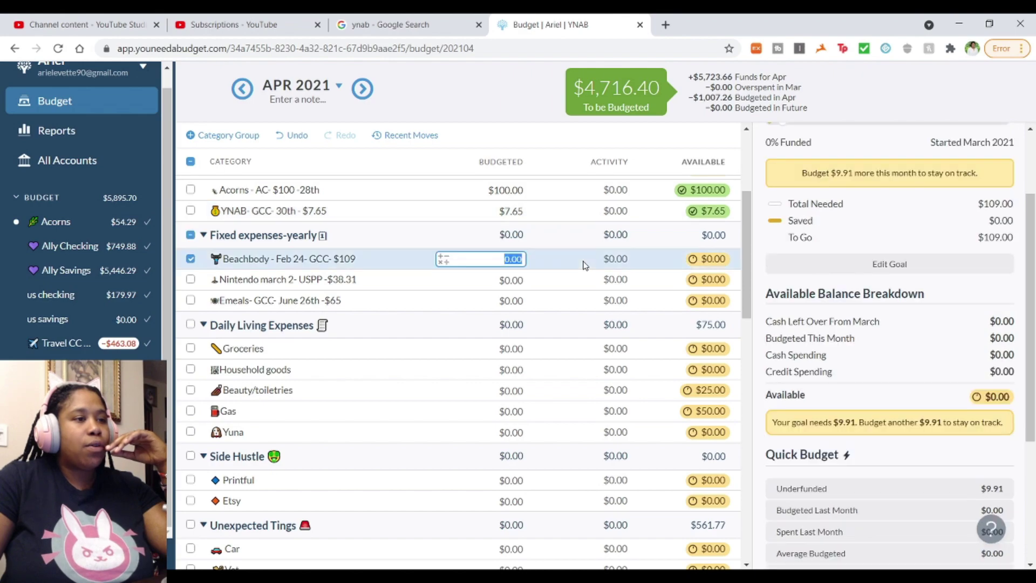
{"action": "scroll", "coordinate": [872, 211], "scroll_direction": "up", "scroll_amount": 3}
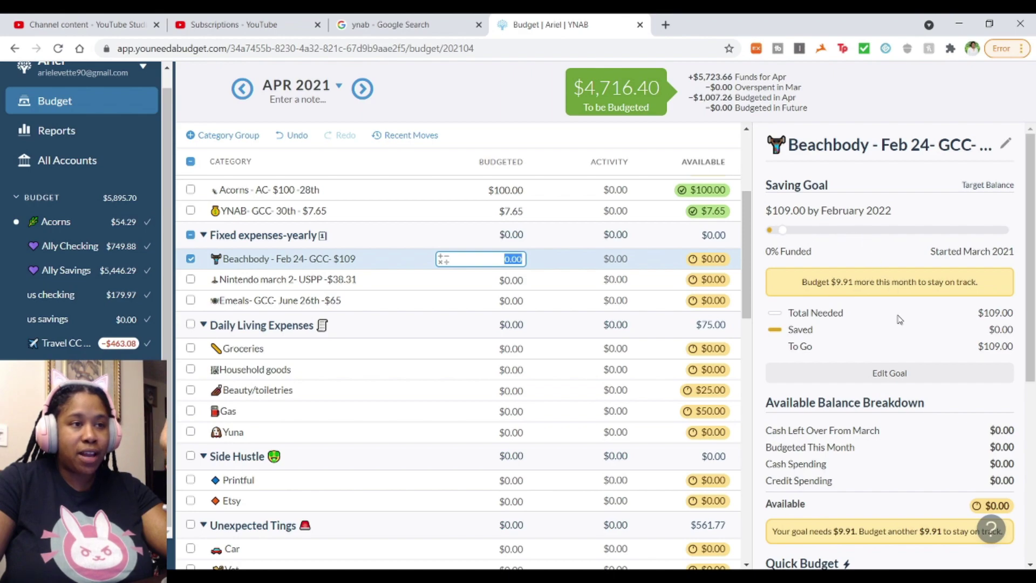
{"action": "scroll", "coordinate": [892, 311], "scroll_direction": "down", "scroll_amount": 3}
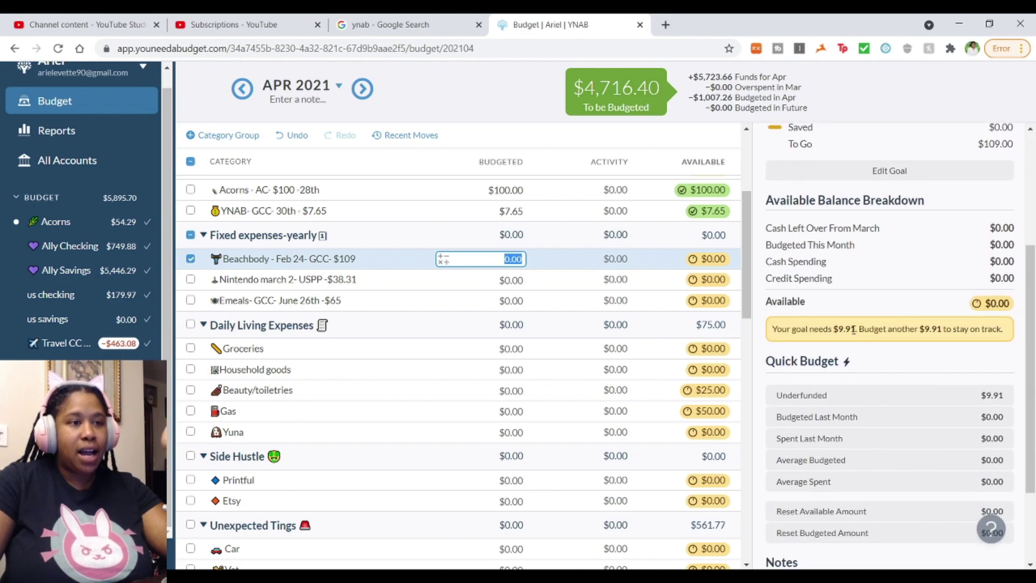
{"action": "left_click", "coordinate": [851, 397]}
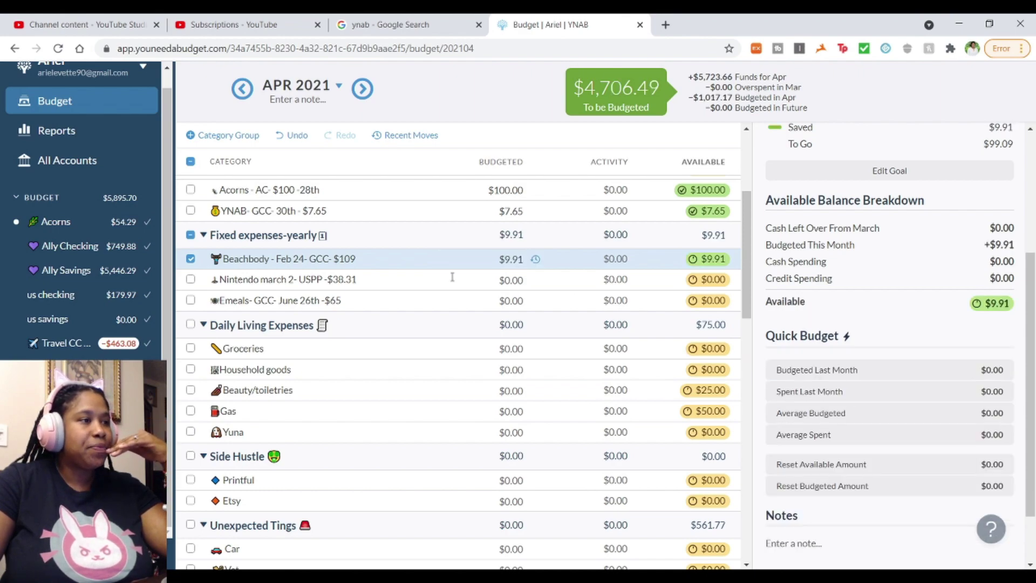
Step: Budget the underfunded amounts of $3.49 for Nintendo and $21.67 for Emeals in the yearly fixed expenses
{"action": "left_click", "coordinate": [665, 285]}
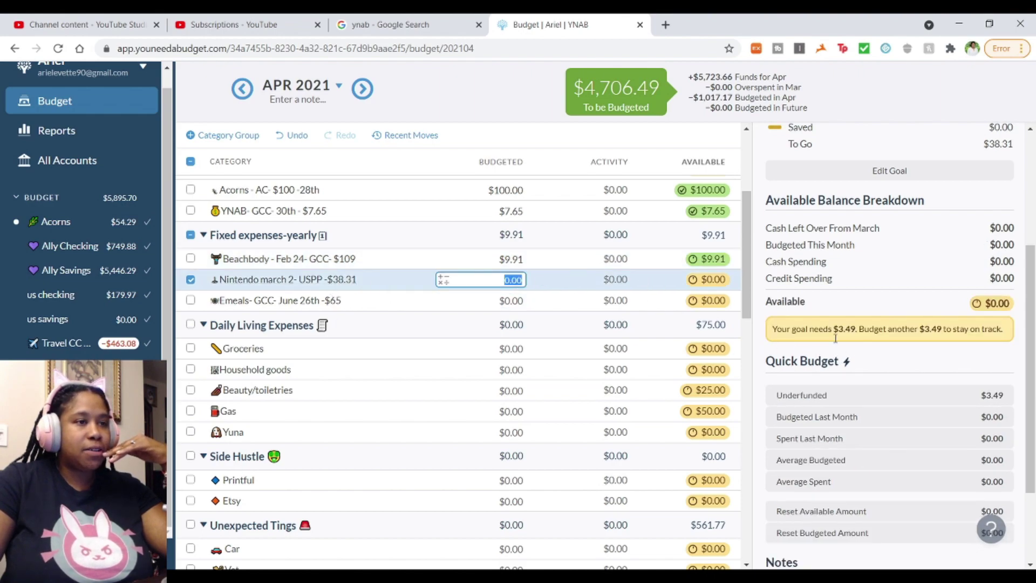
{"action": "scroll", "coordinate": [856, 399], "scroll_direction": "up", "scroll_amount": 4}
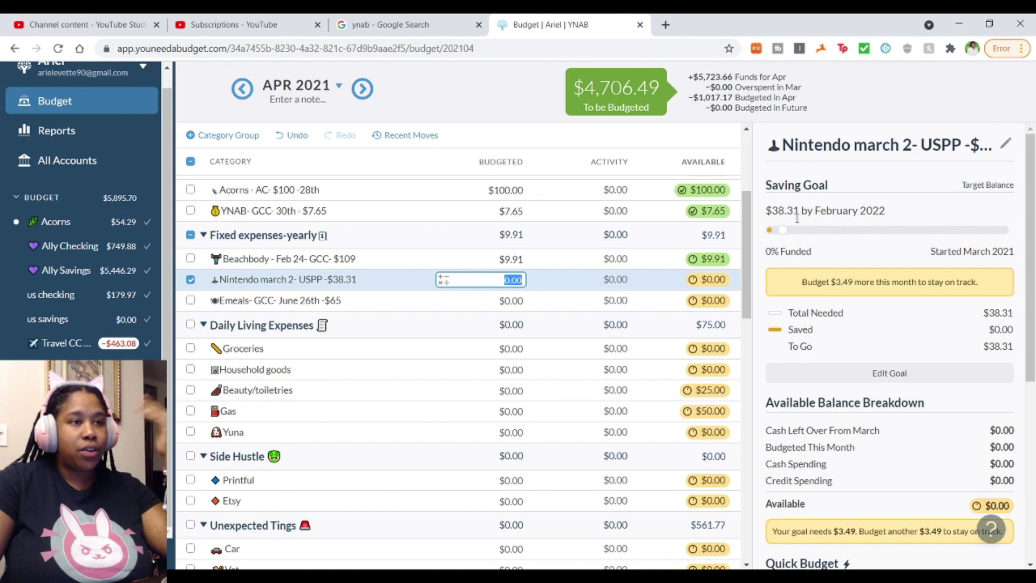
{"action": "scroll", "coordinate": [867, 426], "scroll_direction": "down", "scroll_amount": 1}
{"action": "scroll", "coordinate": [867, 438], "scroll_direction": "down", "scroll_amount": 3}
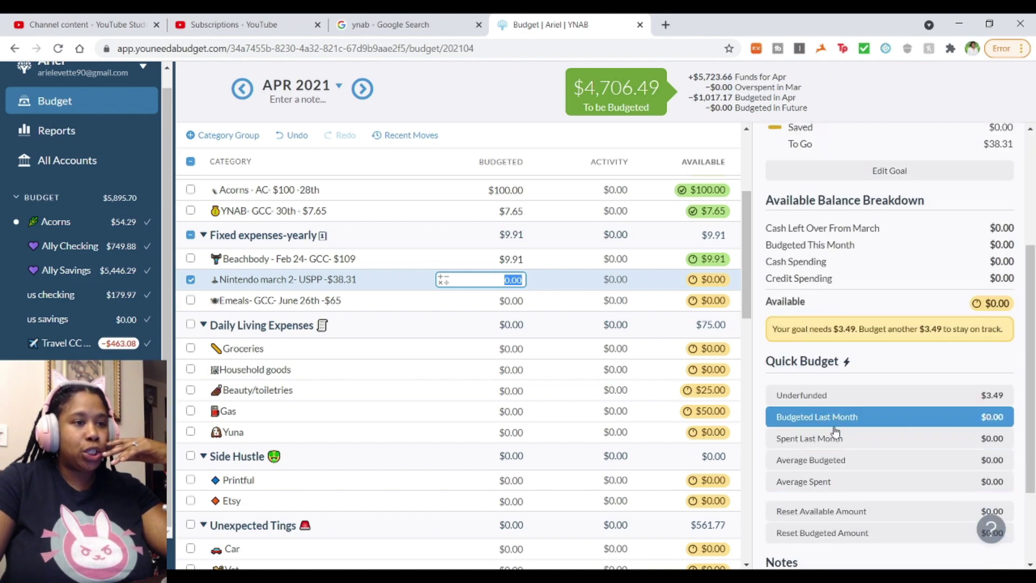
{"action": "left_click", "coordinate": [833, 396]}
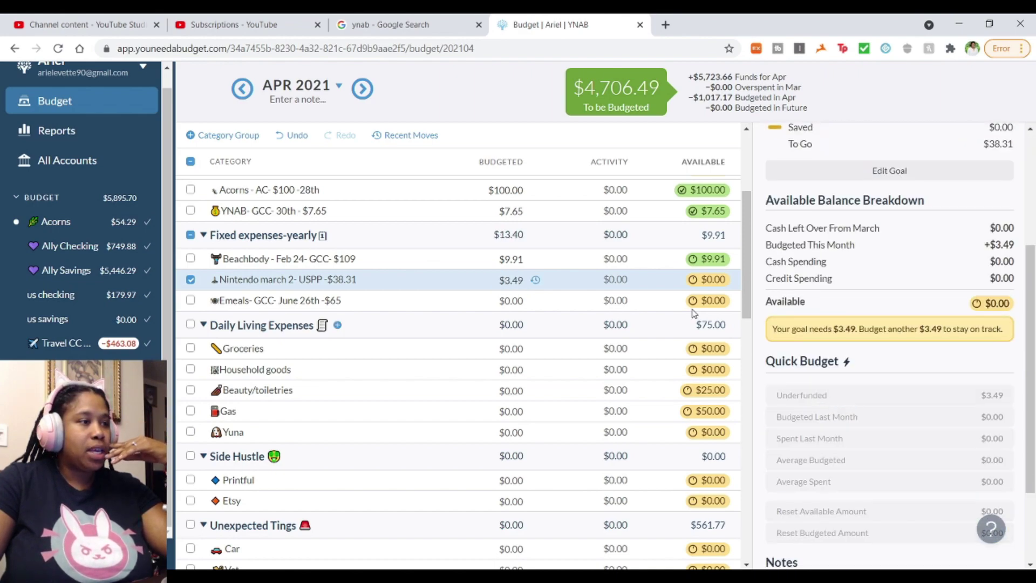
{"action": "left_click", "coordinate": [329, 306]}
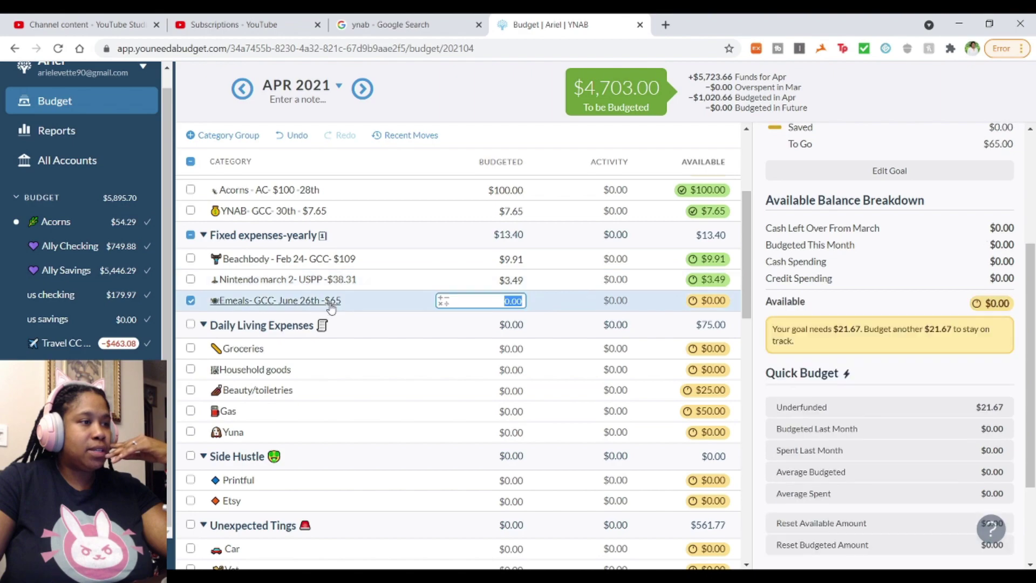
{"action": "left_click", "coordinate": [818, 408]}
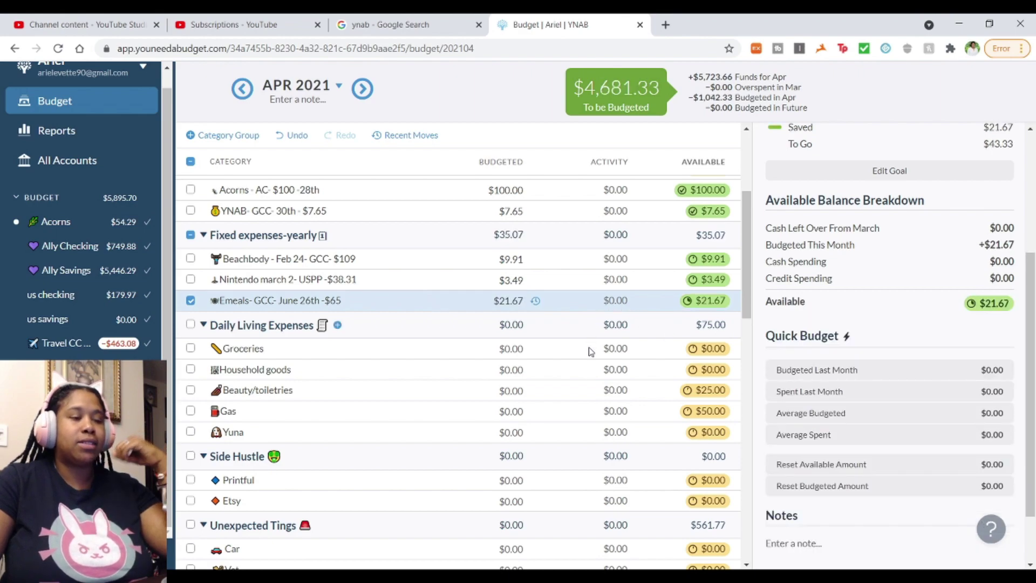
Step: Budget the underfunded amount of $200.00 for the Groceries category in Daily Living Expenses
{"action": "scroll", "coordinate": [439, 399], "scroll_direction": "down", "scroll_amount": 2}
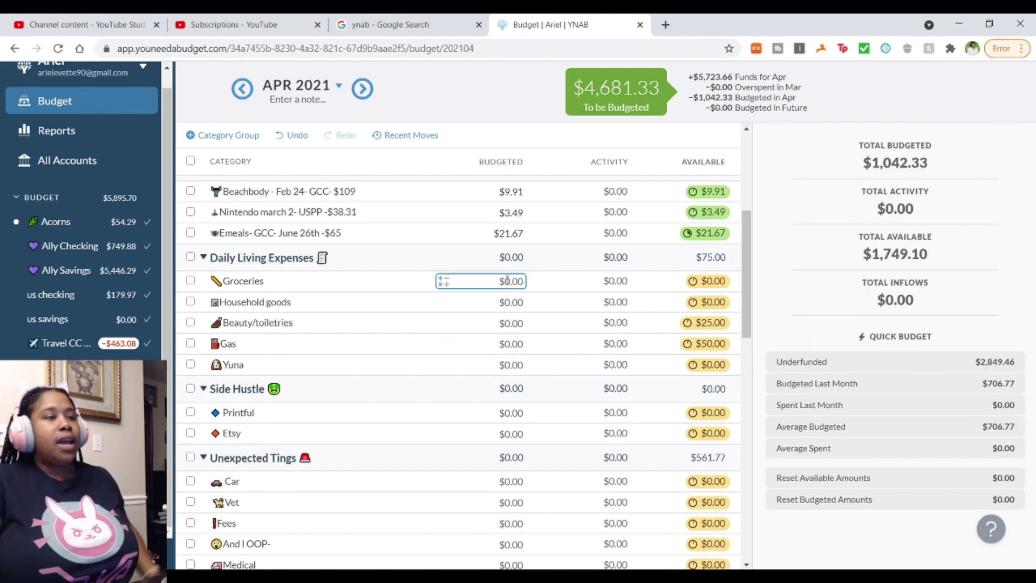
{"action": "left_click", "coordinate": [592, 283]}
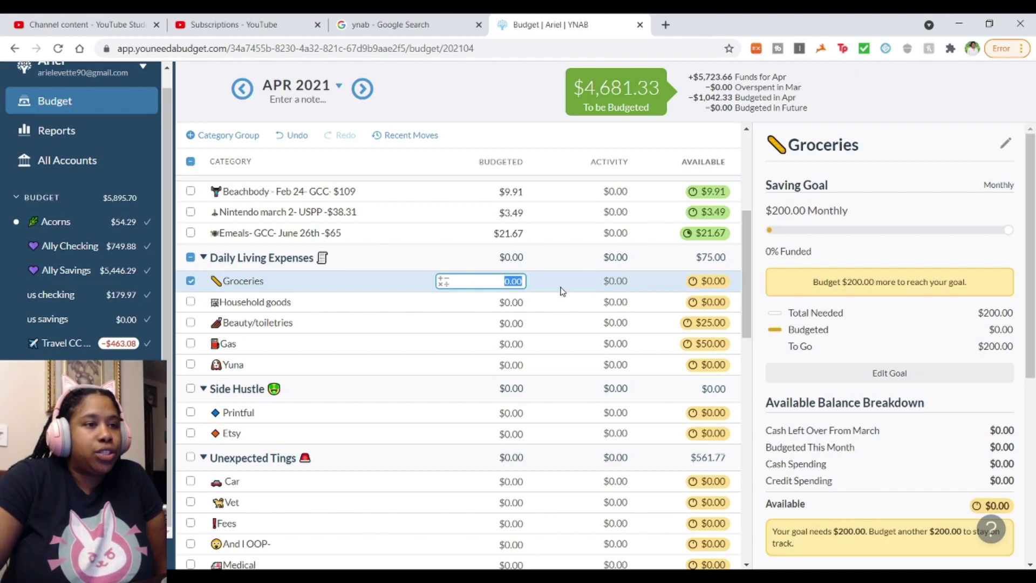
{"action": "scroll", "coordinate": [895, 473], "scroll_direction": "down", "scroll_amount": 1}
{"action": "scroll", "coordinate": [895, 473], "scroll_direction": "down", "scroll_amount": 5}
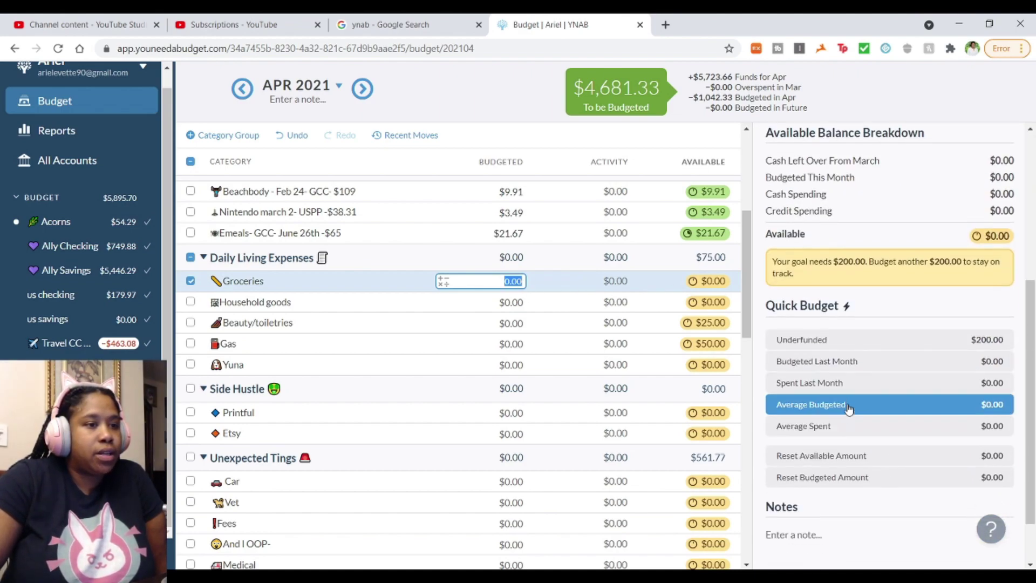
{"action": "left_click", "coordinate": [829, 342]}
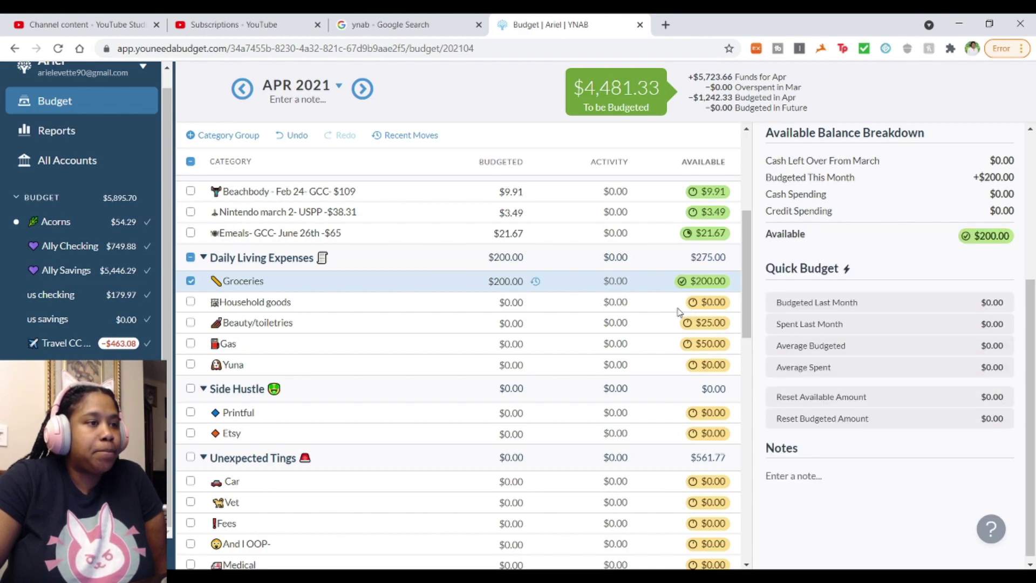
Step: Budget the underfunded amounts for Household goods ($20), Beauty/toiletries ($30), Gas ($150) and Yuna ($30) together, leaving Groceries out of the selection
{"action": "left_click", "coordinate": [191, 303]}
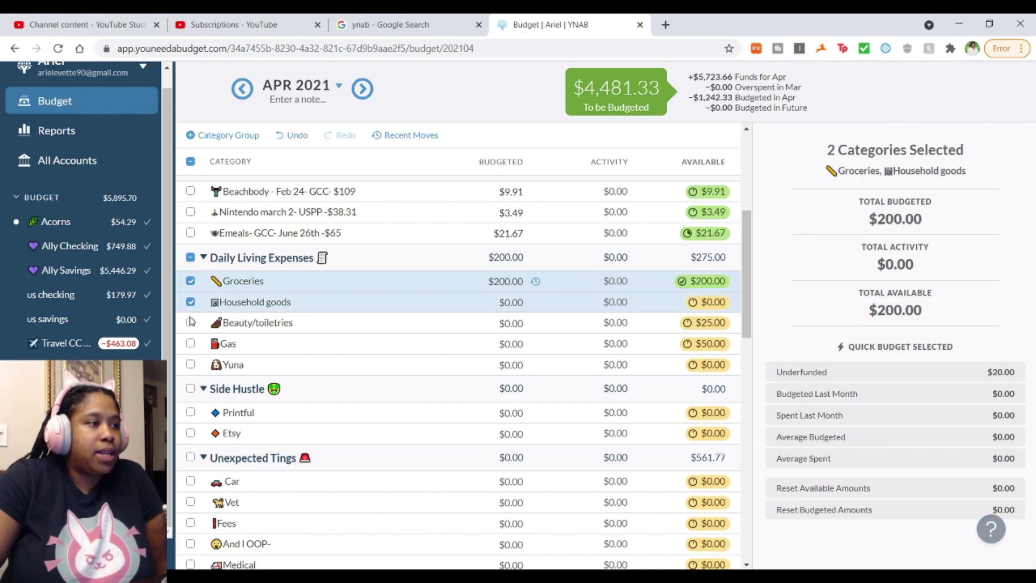
{"action": "left_click", "coordinate": [191, 280]}
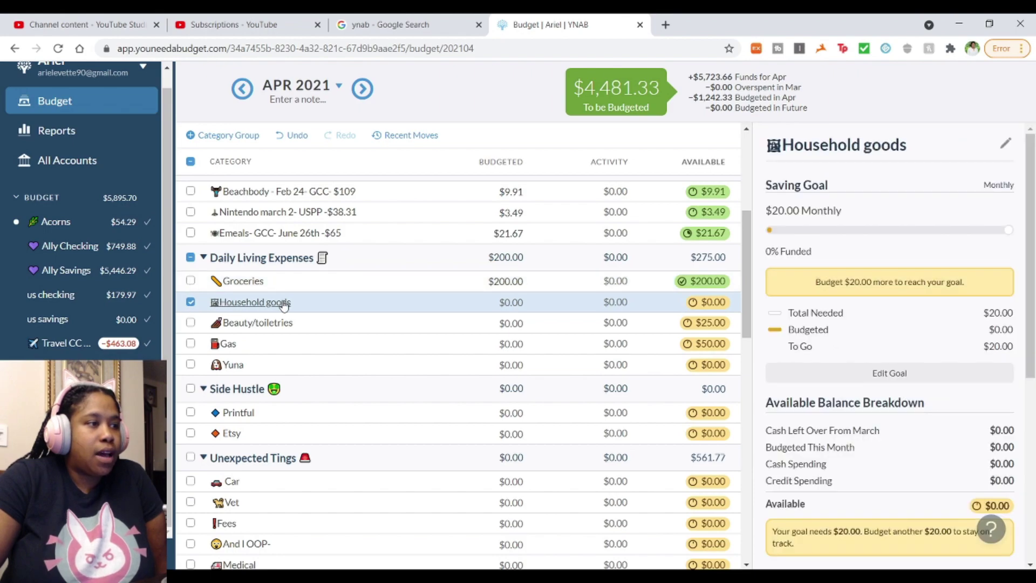
{"action": "left_click", "coordinate": [190, 323]}
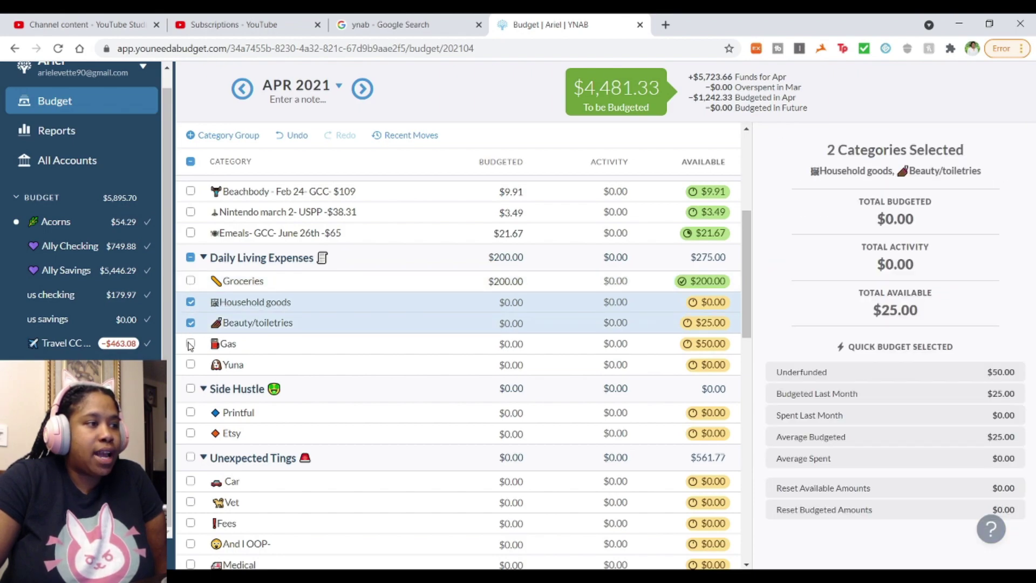
{"action": "left_click", "coordinate": [191, 345]}
{"action": "left_click", "coordinate": [190, 365]}
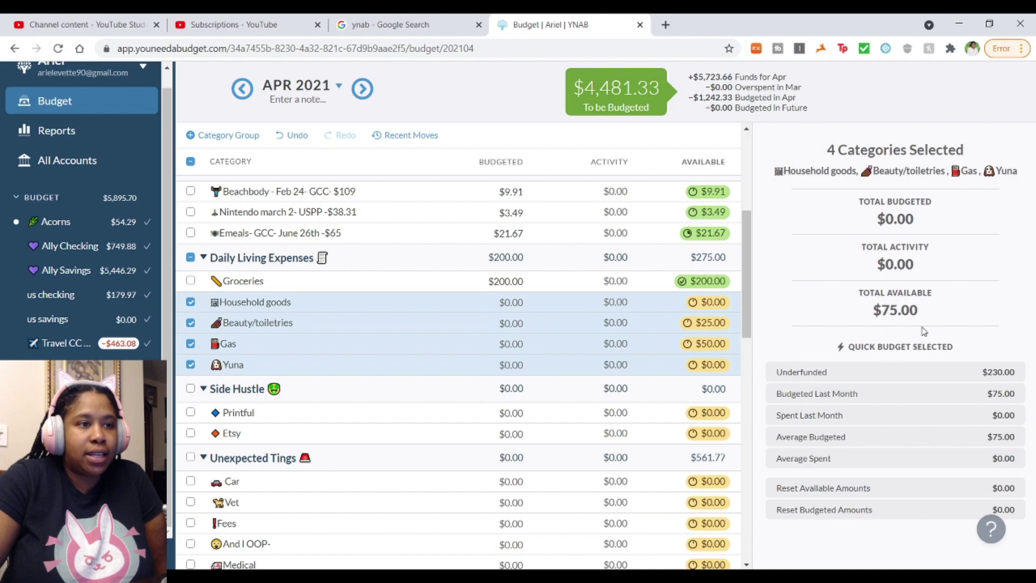
{"action": "left_click", "coordinate": [983, 381]}
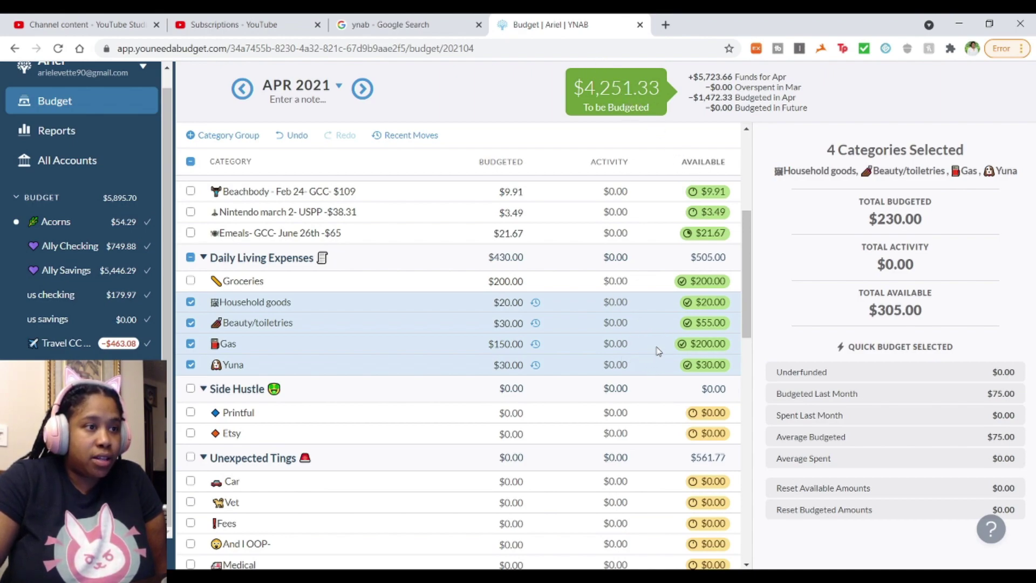
Step: Budget the underfunded amounts of $150 for Printful and $50 for Etsy in the Side Hustle group, starting from a cleared selection
{"action": "scroll", "coordinate": [639, 378], "scroll_direction": "down", "scroll_amount": 1}
{"action": "scroll", "coordinate": [702, 327], "scroll_direction": "down", "scroll_amount": 1}
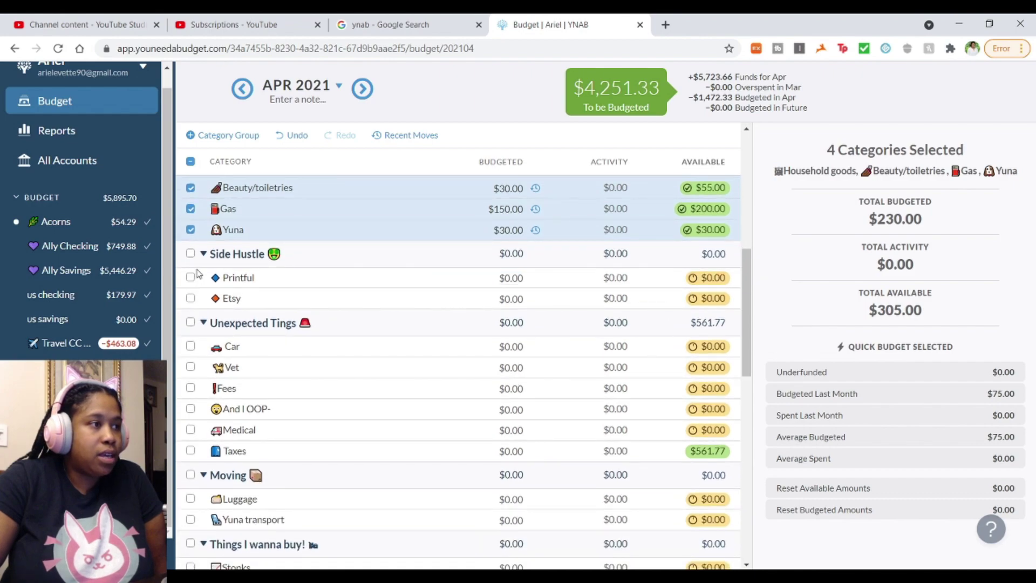
{"action": "left_click", "coordinate": [190, 162]}
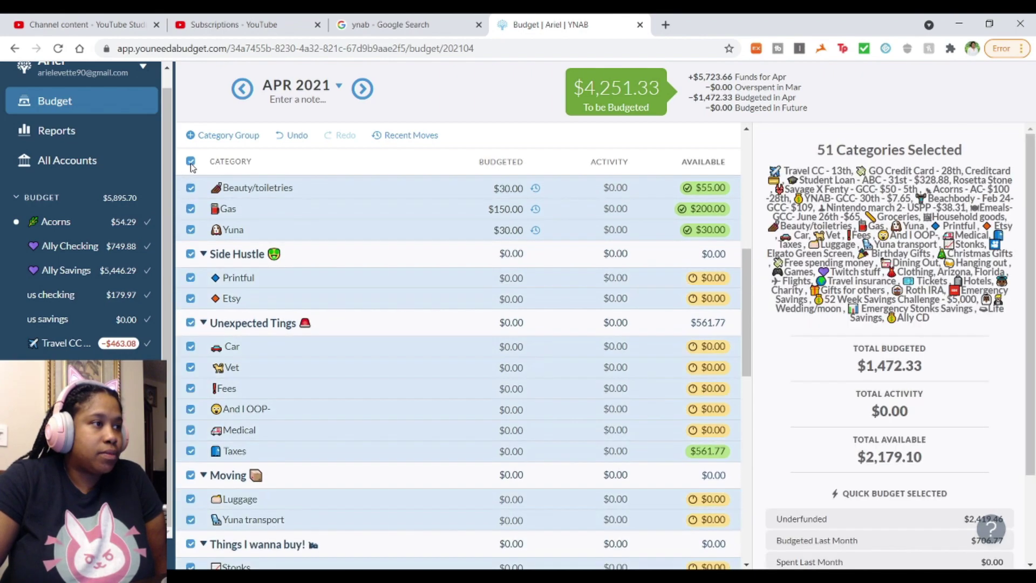
{"action": "left_click", "coordinate": [190, 162]}
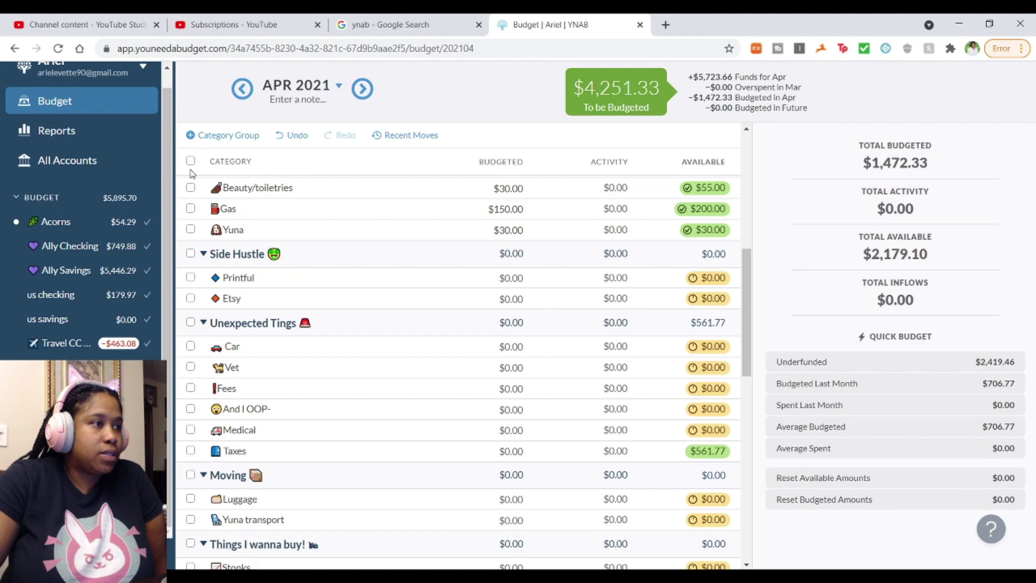
{"action": "left_click", "coordinate": [191, 277]}
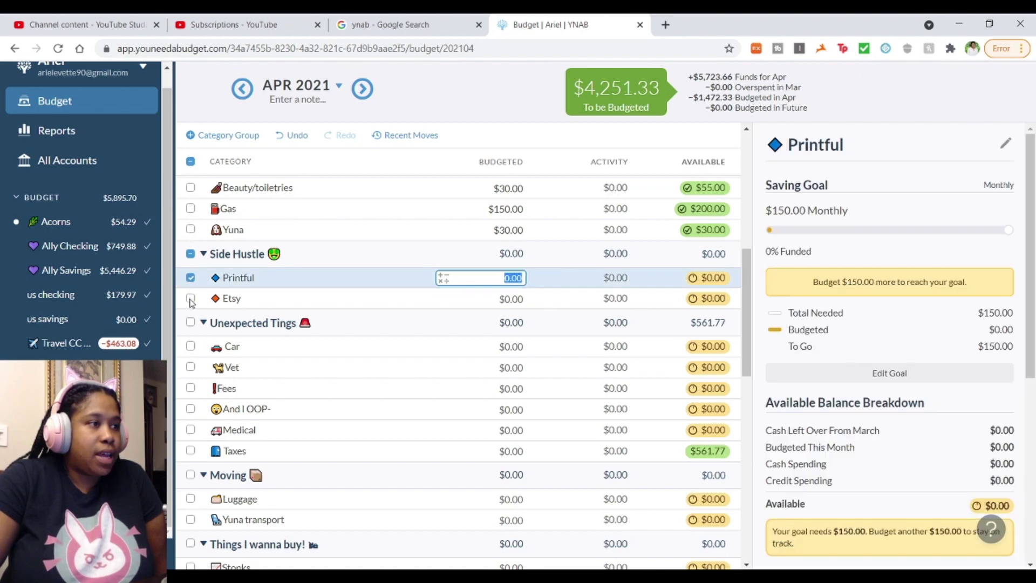
{"action": "left_click", "coordinate": [191, 300]}
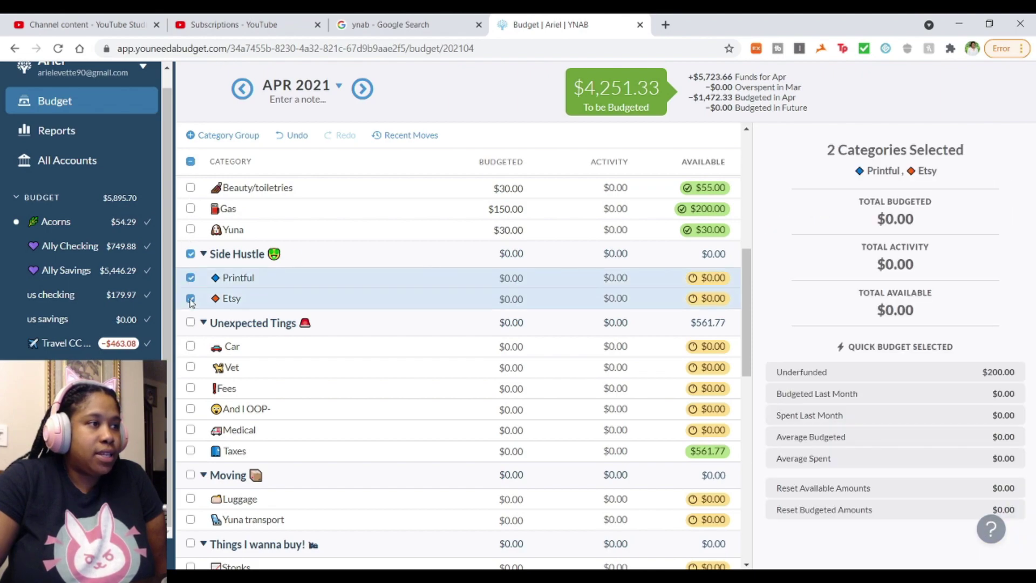
{"action": "left_click", "coordinate": [890, 375]}
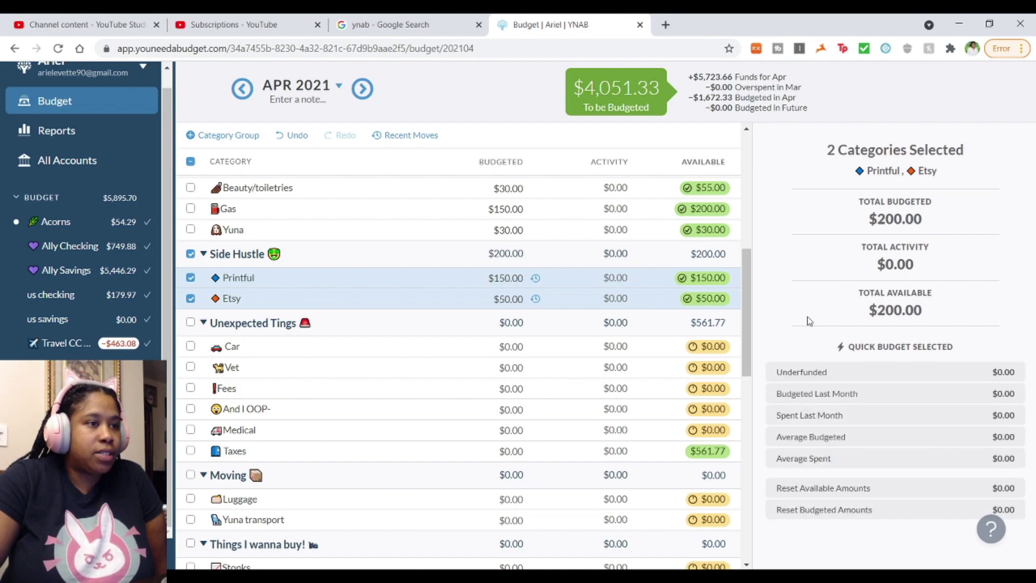
{"action": "left_click", "coordinate": [190, 298]}
{"action": "left_click", "coordinate": [190, 278]}
Step: Budget the underfunded amounts in Unexpected Tings for Car ($30), Vet ($40), Fees ($15), And I OOP ($25) and Medical ($25), then clear the selection
{"action": "scroll", "coordinate": [224, 282], "scroll_direction": "down", "scroll_amount": 2}
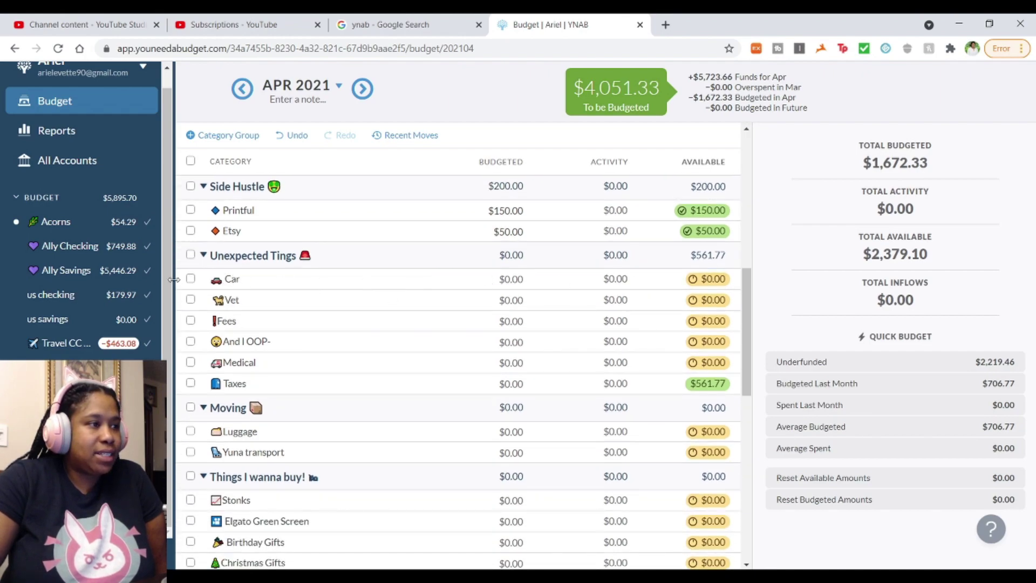
{"action": "left_click", "coordinate": [190, 279]}
{"action": "left_click", "coordinate": [191, 299]}
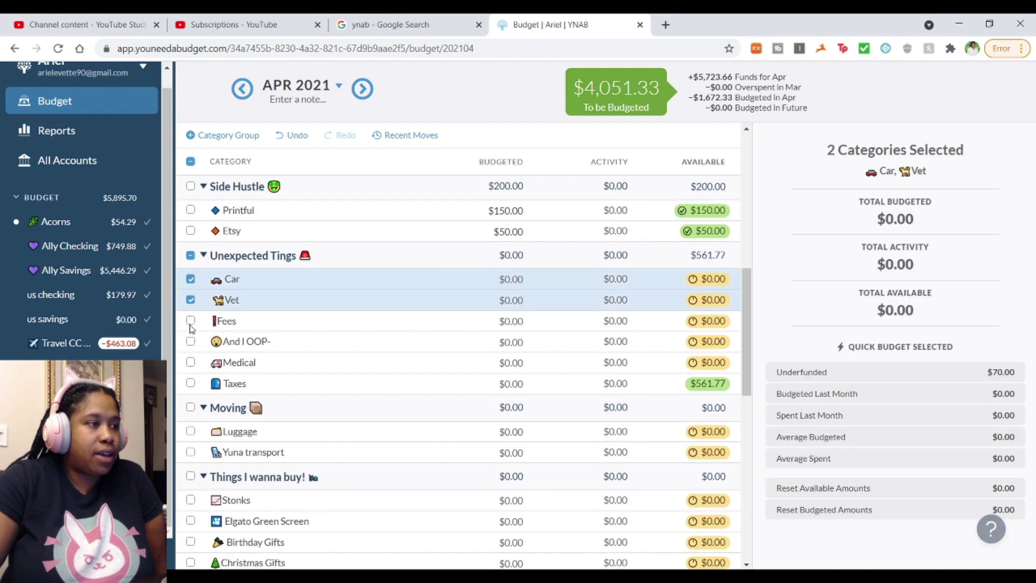
{"action": "left_click", "coordinate": [191, 320]}
{"action": "left_click", "coordinate": [190, 342]}
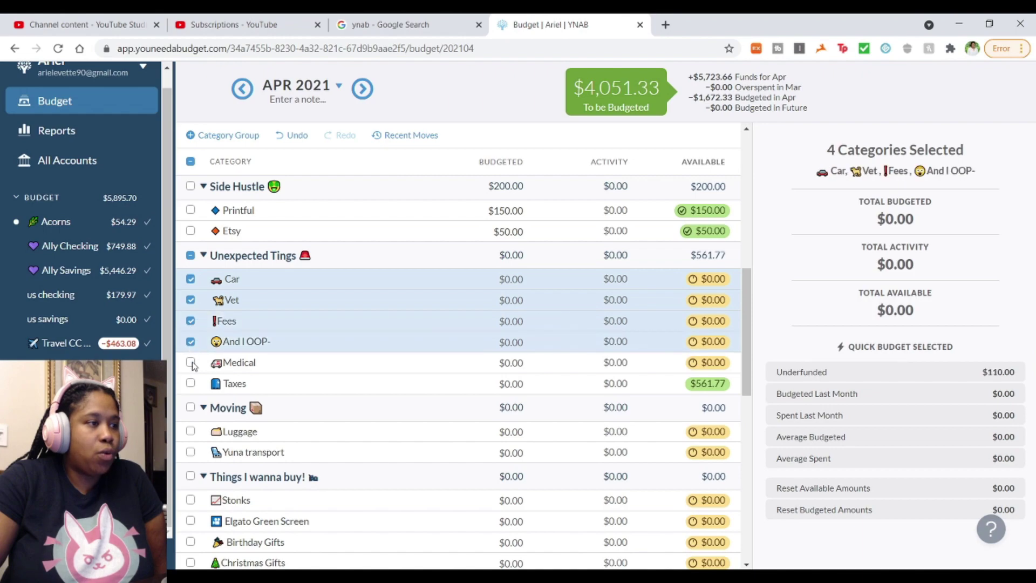
{"action": "left_click", "coordinate": [190, 362]}
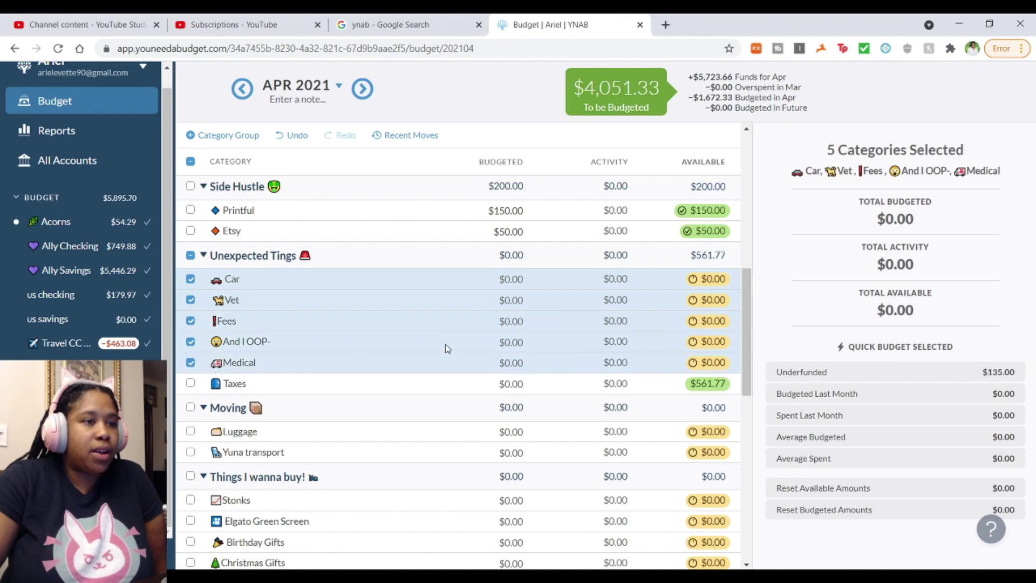
{"action": "left_click", "coordinate": [942, 378]}
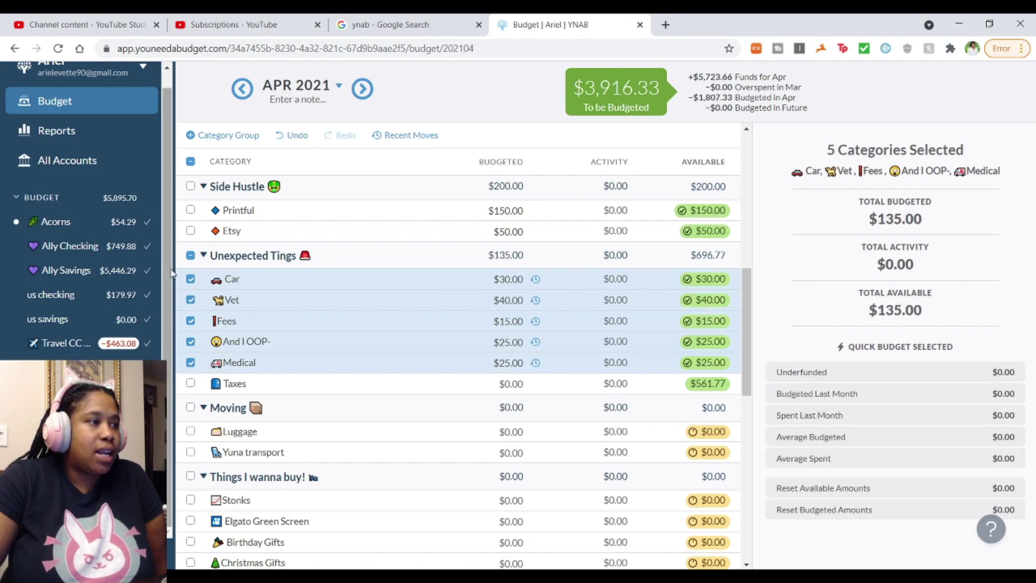
{"action": "left_click", "coordinate": [190, 256]}
{"action": "left_click", "coordinate": [190, 257]}
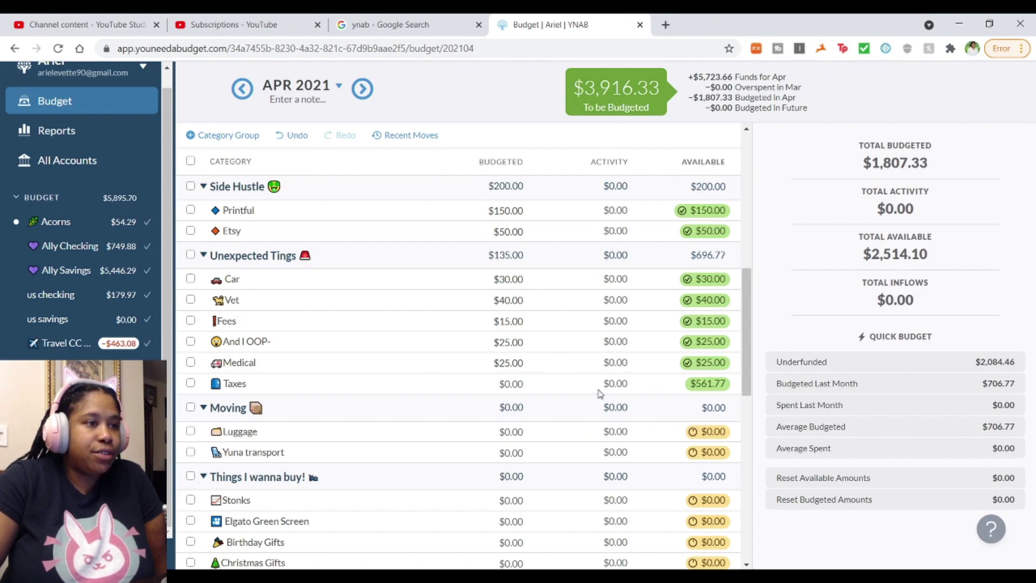
Step: Budget the underfunded amounts of $150 for Luggage and $250 for Yuna transport in the Moving group and clear the selection
{"action": "scroll", "coordinate": [600, 393], "scroll_direction": "down", "scroll_amount": 3}
{"action": "left_click", "coordinate": [191, 296]}
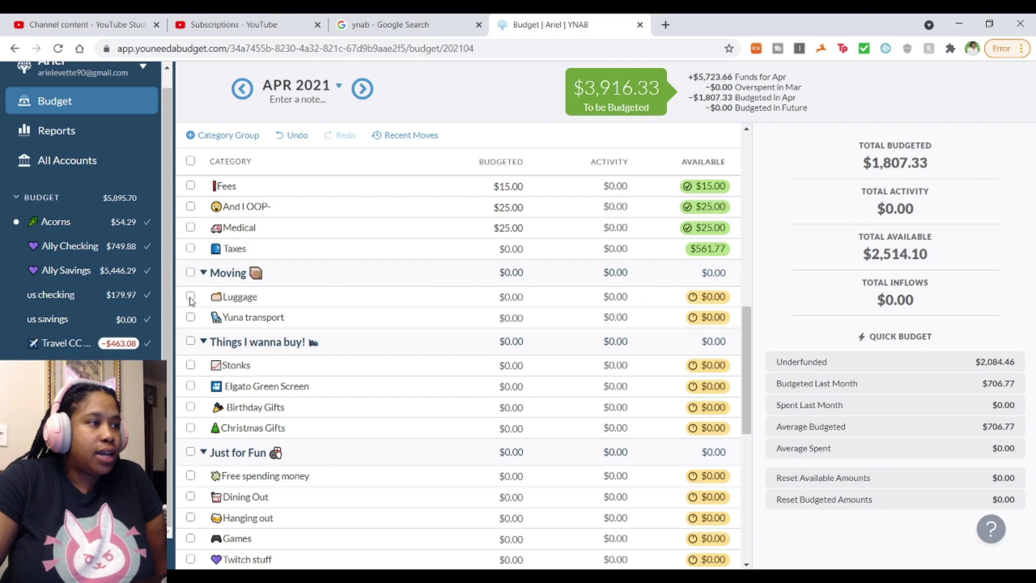
{"action": "left_click", "coordinate": [190, 317]}
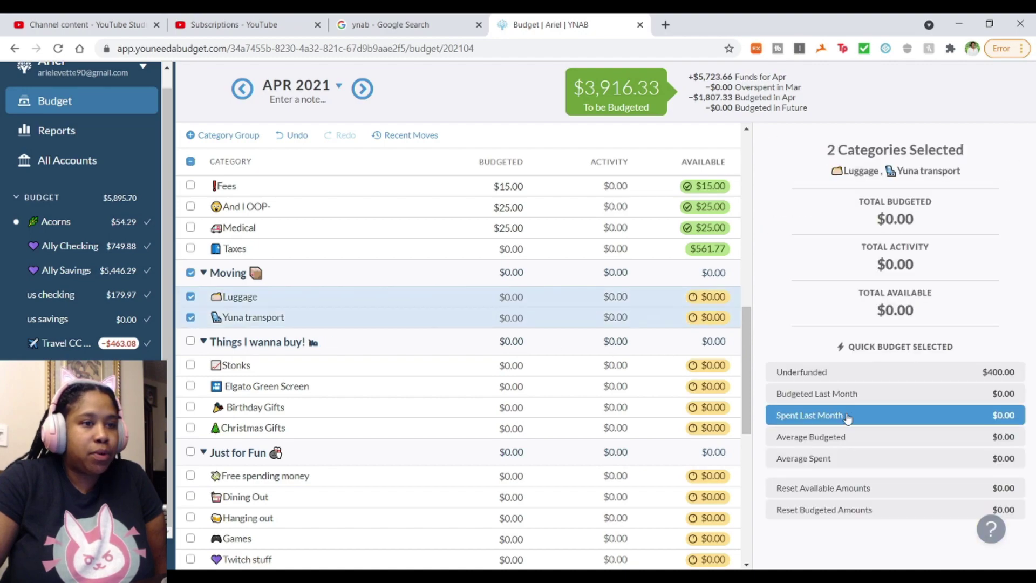
{"action": "left_click", "coordinate": [890, 372]}
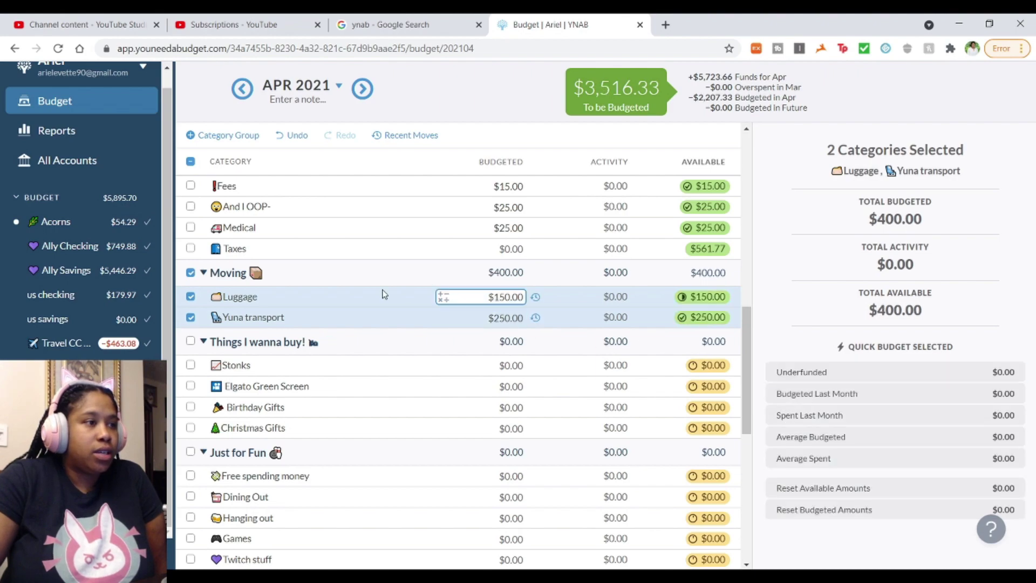
{"action": "left_click", "coordinate": [190, 296]}
{"action": "left_click", "coordinate": [190, 317]}
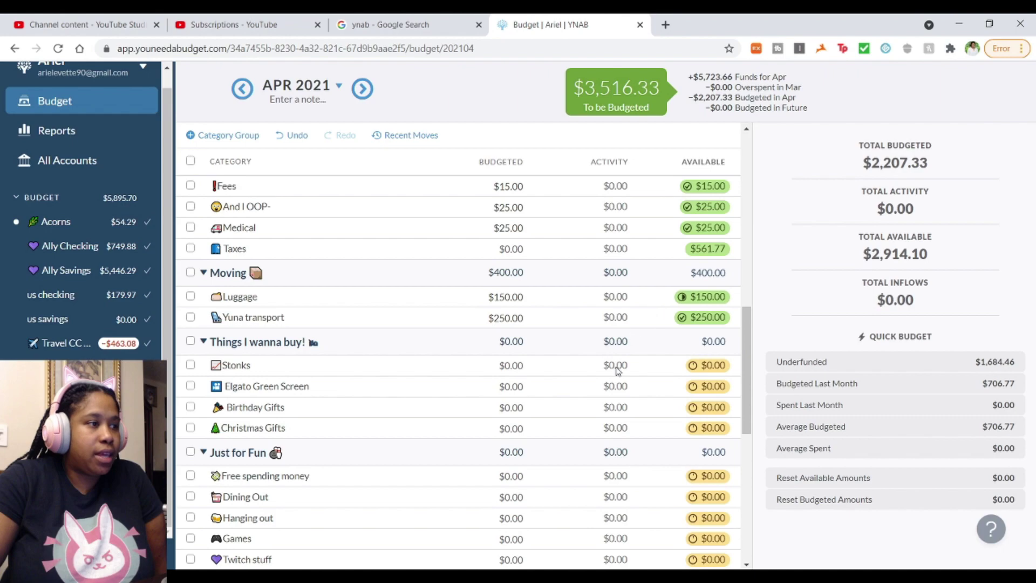
Step: Budget the underfunded amounts in Things I wanna buy for Stonks ($150), Elgato Green Screen ($53.34), Birthday Gifts ($65) and Christmas Gifts ($111.12), then clear the selection
{"action": "scroll", "coordinate": [593, 378], "scroll_direction": "down", "scroll_amount": 2}
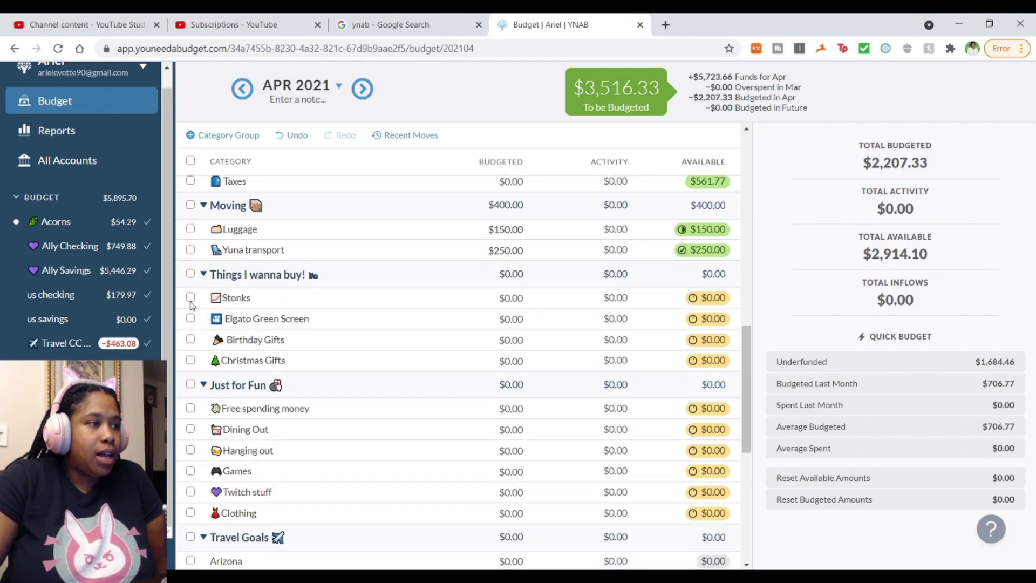
{"action": "left_click", "coordinate": [669, 302]}
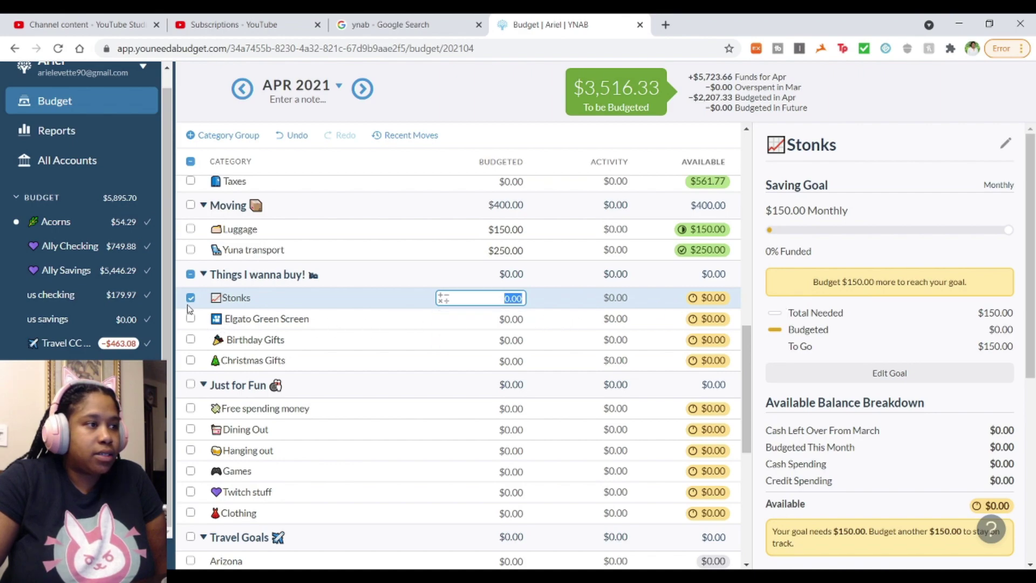
{"action": "left_click", "coordinate": [192, 320]}
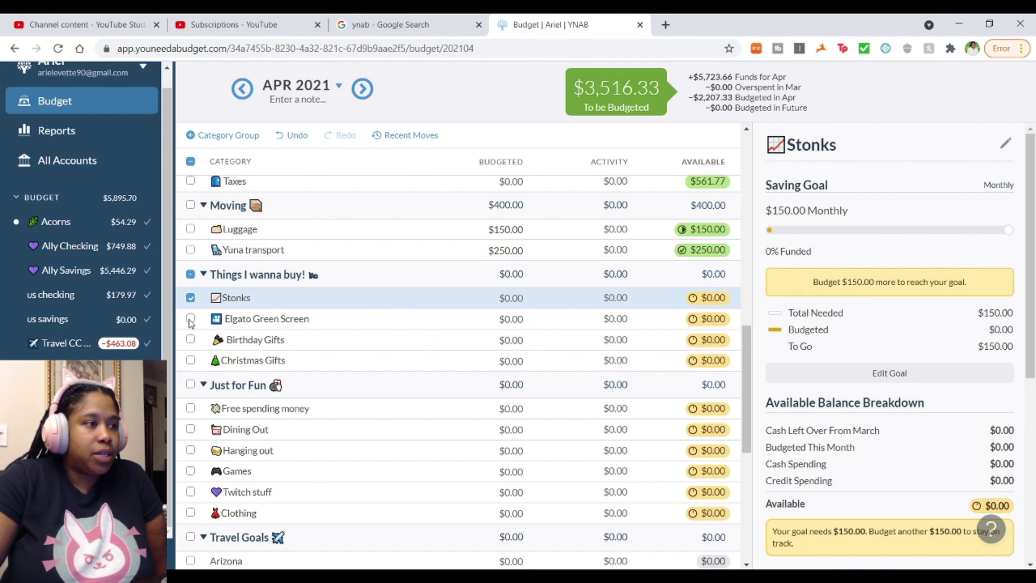
{"action": "left_click", "coordinate": [191, 339]}
{"action": "left_click", "coordinate": [191, 361]}
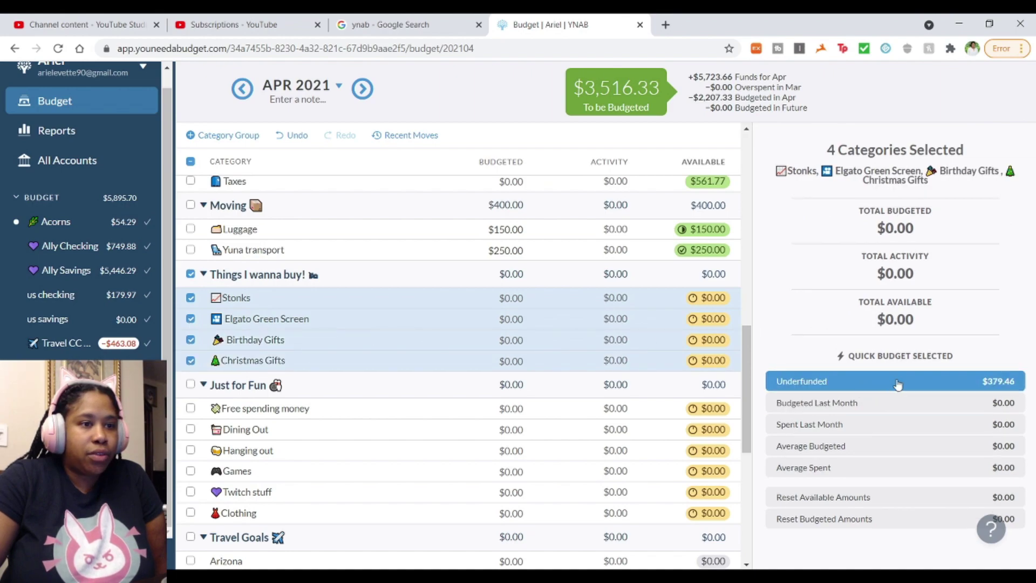
{"action": "left_click", "coordinate": [951, 382]}
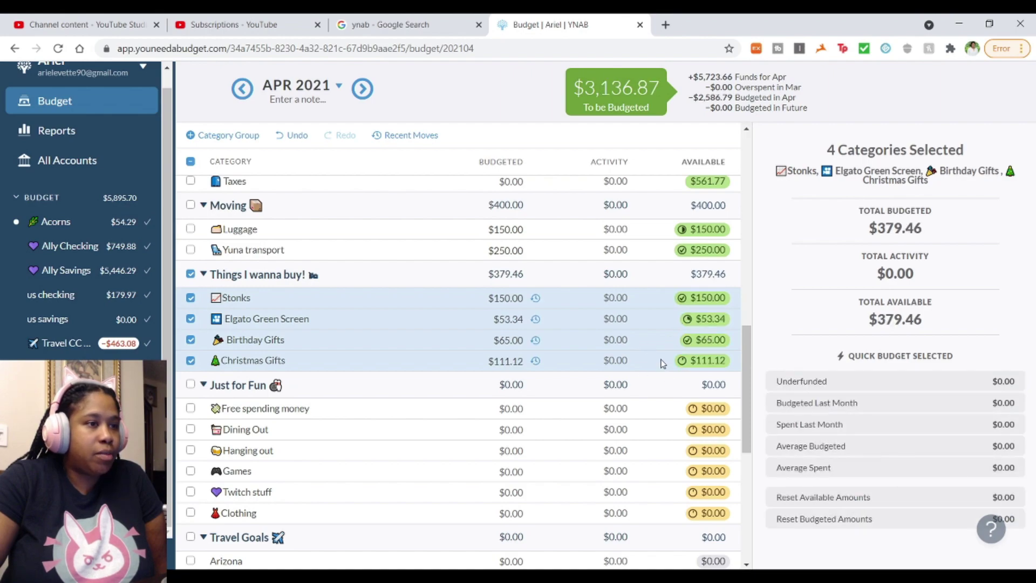
{"action": "scroll", "coordinate": [663, 363], "scroll_direction": "down", "scroll_amount": 3}
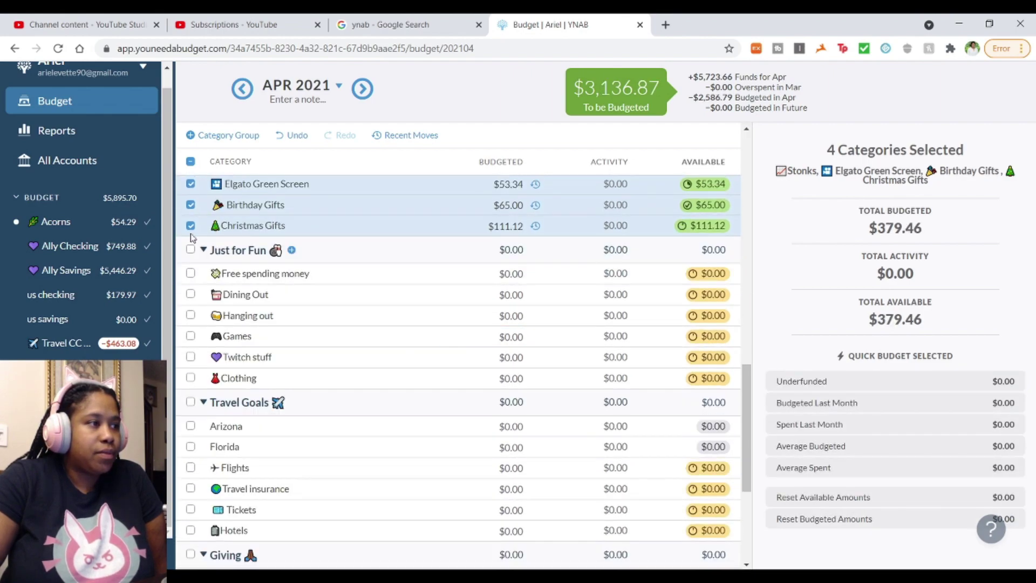
{"action": "left_click", "coordinate": [190, 162]}
{"action": "left_click", "coordinate": [191, 162]}
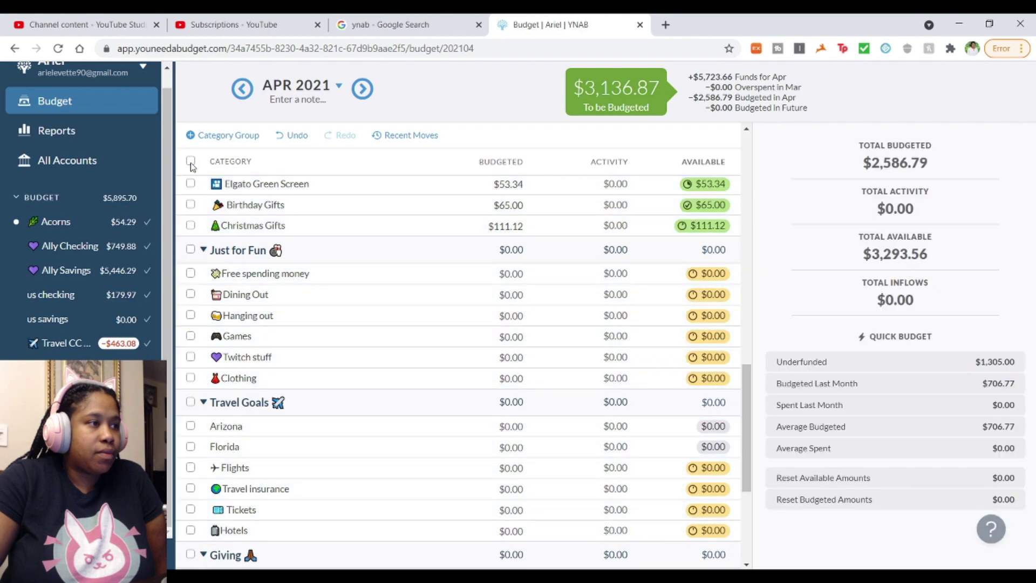
Step: Budget Just for Fun's underfunded amounts: Free spending money $30, Dining Out $100, Hanging out $50, Games $30, Twitch stuff $15, Clothing $50; then clear the selection
{"action": "left_click", "coordinate": [191, 273]}
{"action": "left_click", "coordinate": [190, 294]}
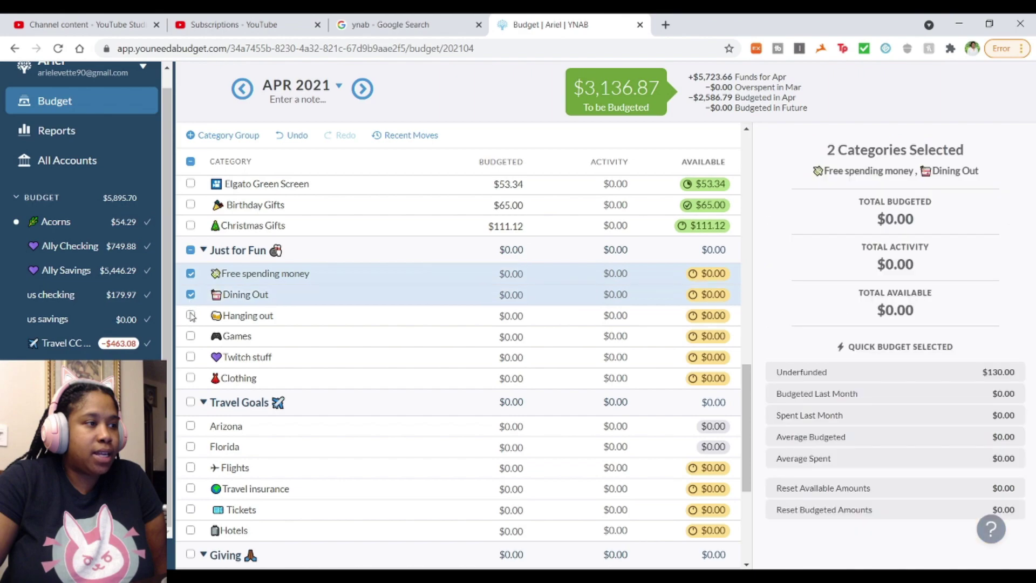
{"action": "left_click", "coordinate": [191, 315]}
{"action": "left_click", "coordinate": [190, 336]}
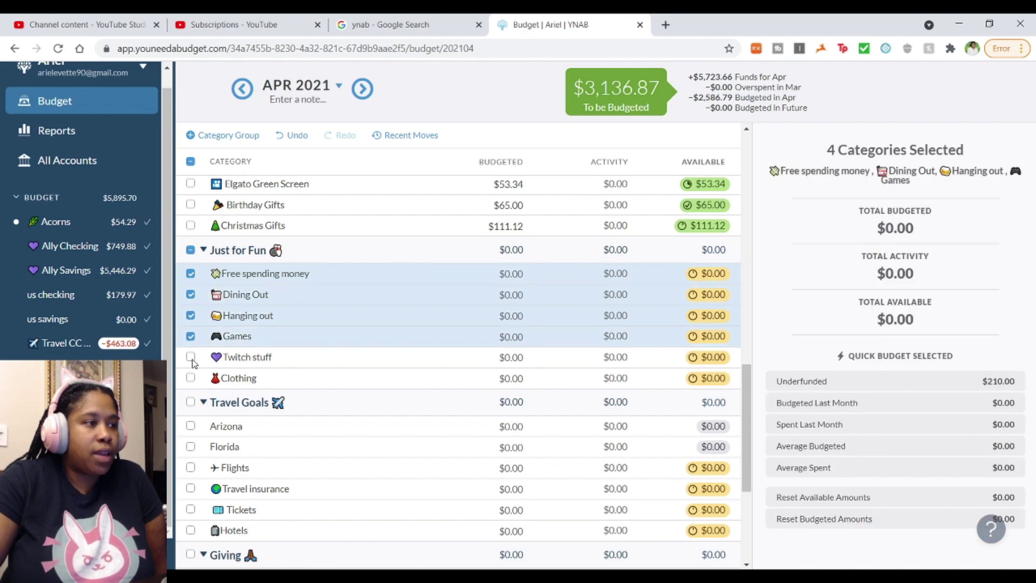
{"action": "left_click", "coordinate": [190, 357]}
{"action": "left_click", "coordinate": [190, 377]}
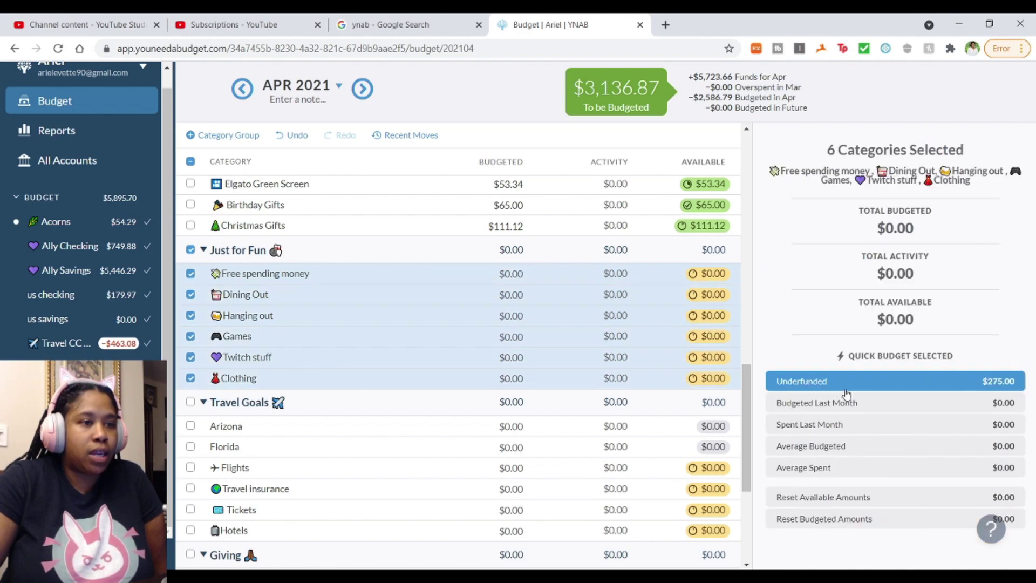
{"action": "left_click", "coordinate": [983, 383]}
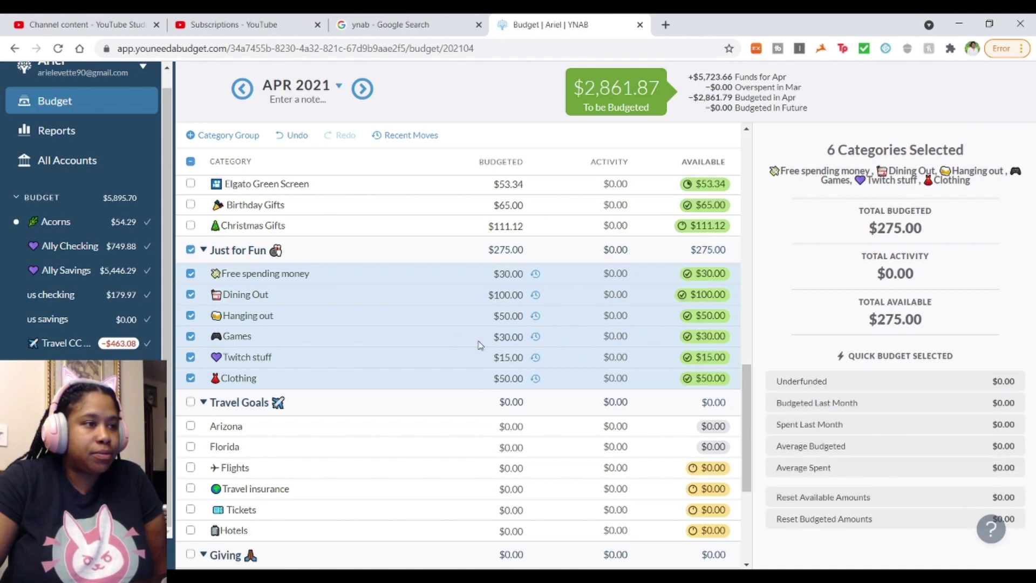
{"action": "left_click", "coordinate": [190, 250]}
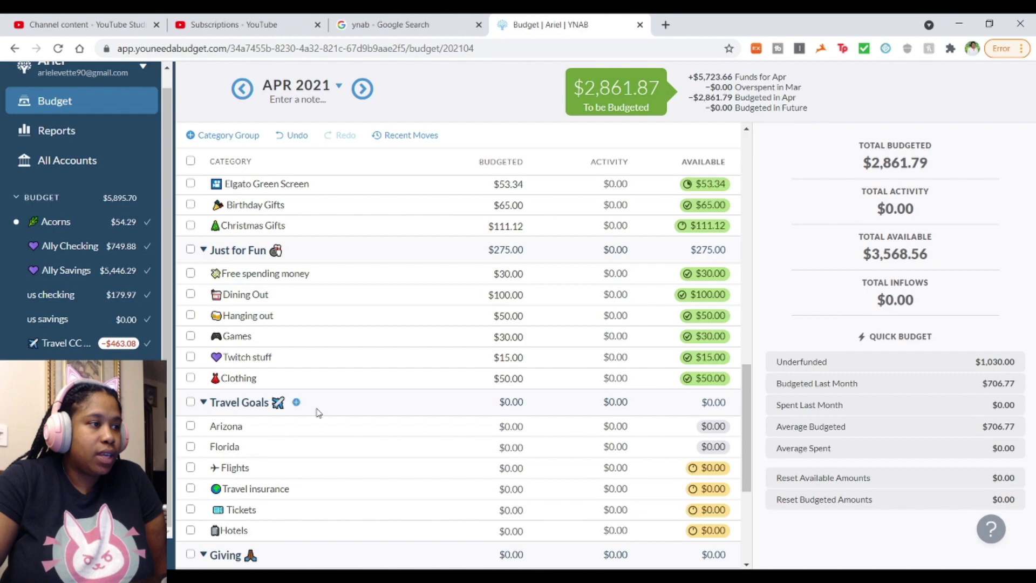
Step: Budget $600 each for Arizona and Florida in the Travel Goals group, then clear the selection
{"action": "scroll", "coordinate": [237, 377], "scroll_direction": "down", "scroll_amount": 2}
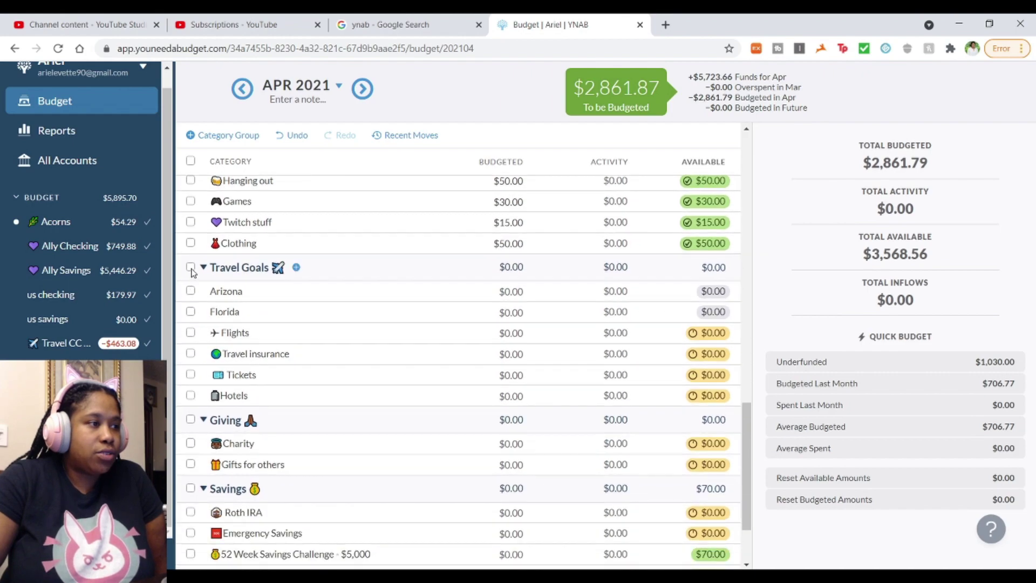
{"action": "left_click", "coordinate": [190, 267]}
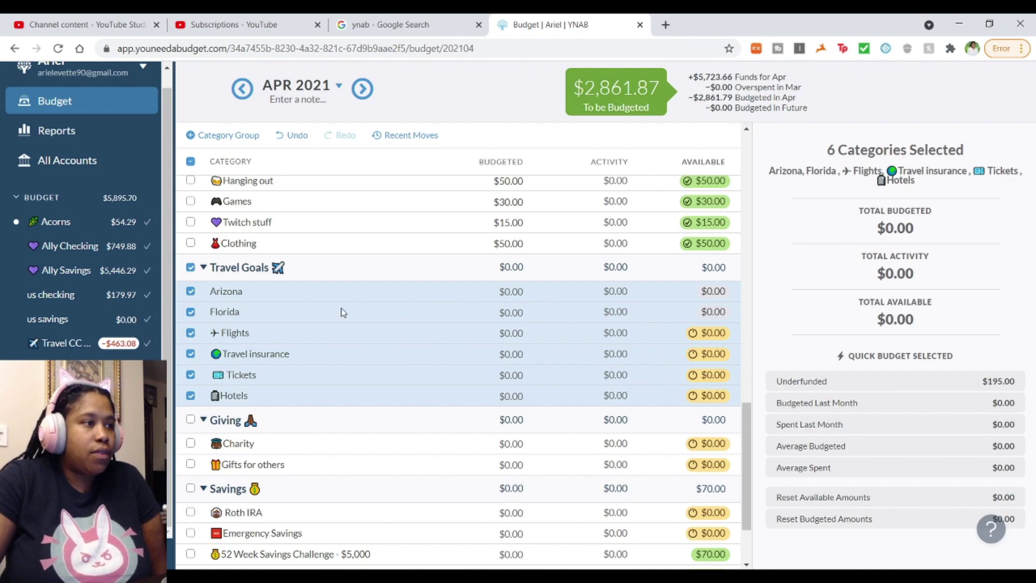
{"action": "left_click", "coordinate": [191, 267]}
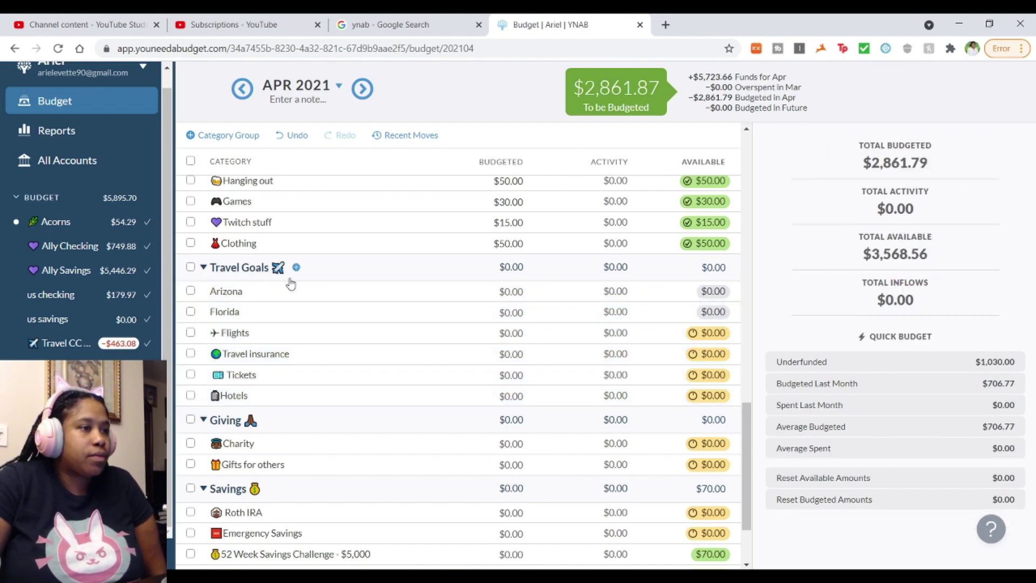
{"action": "left_click", "coordinate": [513, 287]}
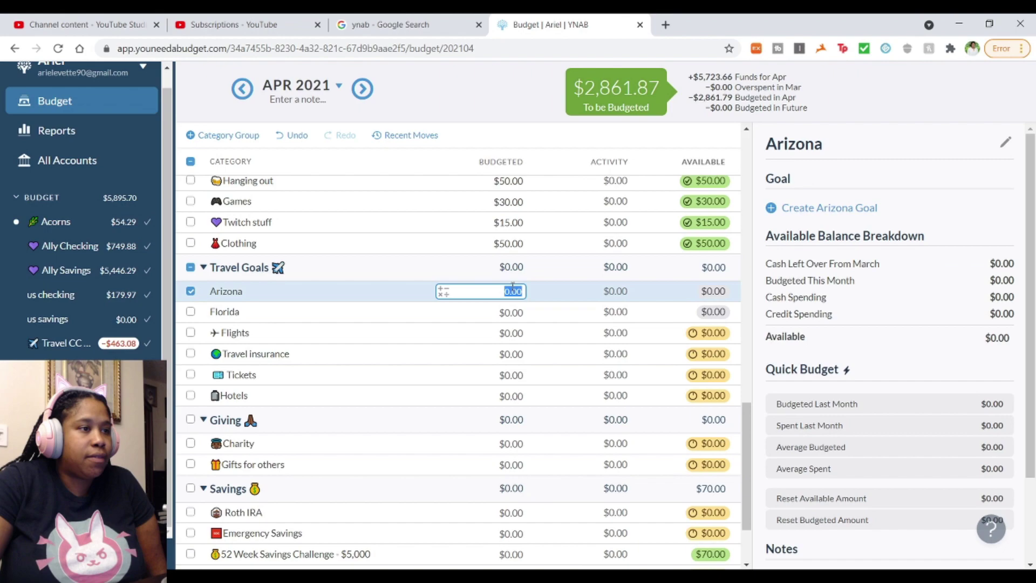
{"action": "type", "text": "600"}
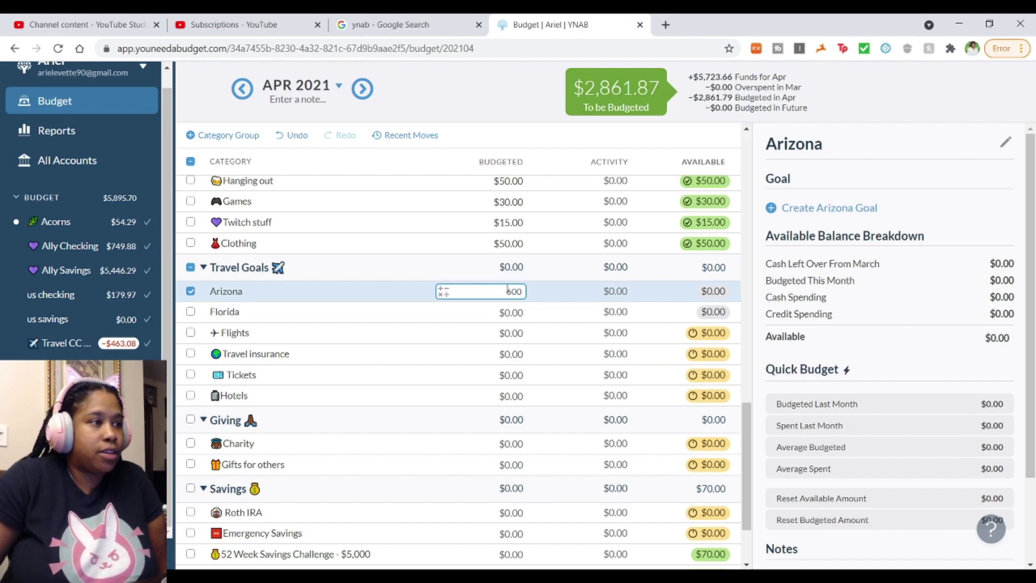
{"action": "key", "text": "Return"}
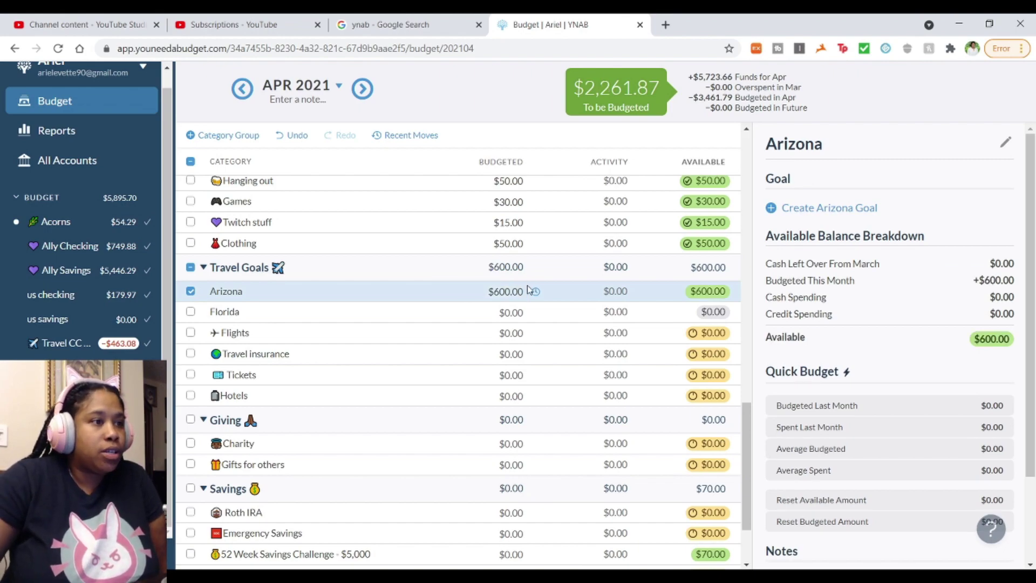
{"action": "left_click", "coordinate": [511, 310]}
{"action": "type", "text": "300"}
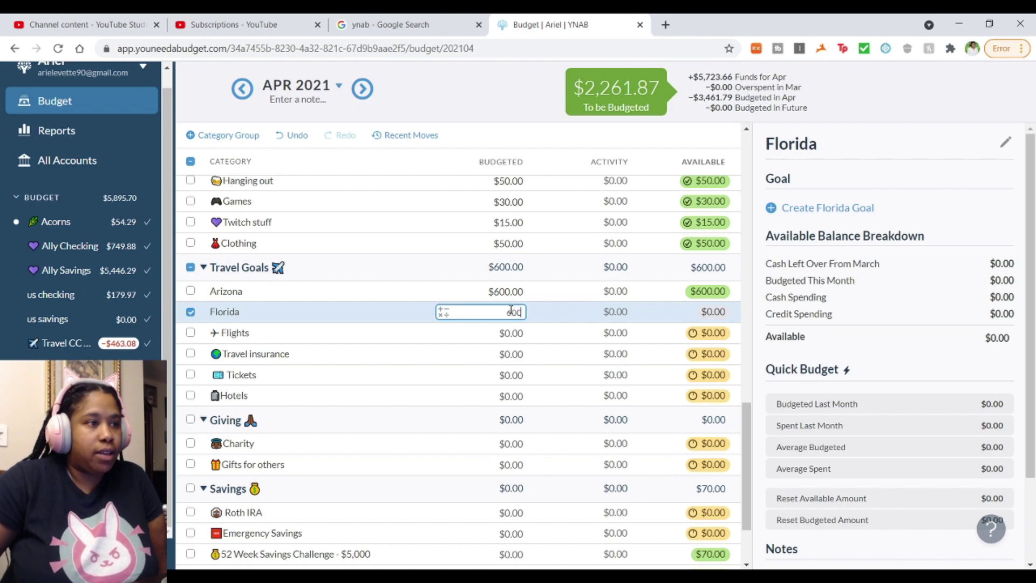
{"action": "key", "text": "Return"}
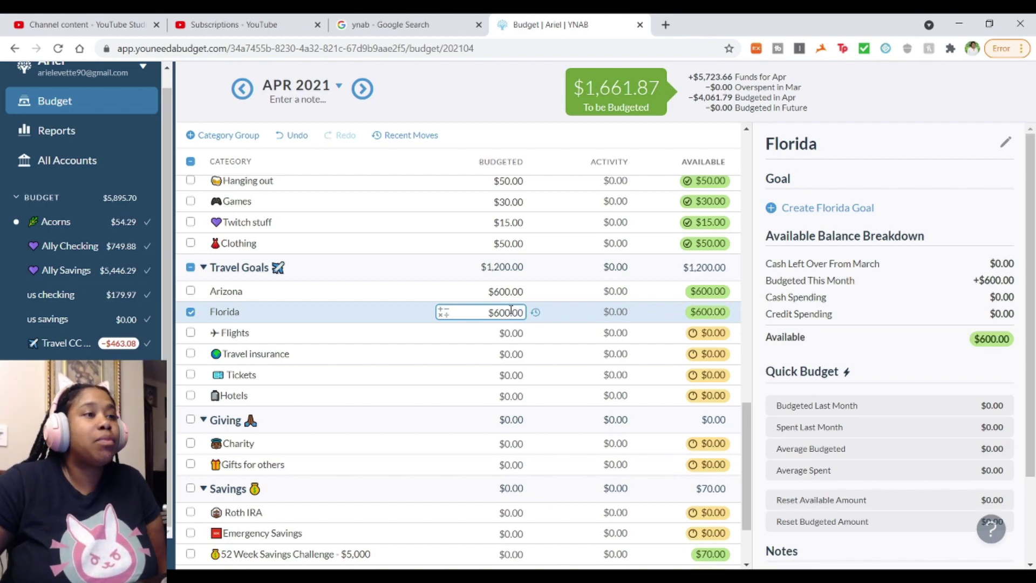
{"action": "left_click", "coordinate": [644, 155]}
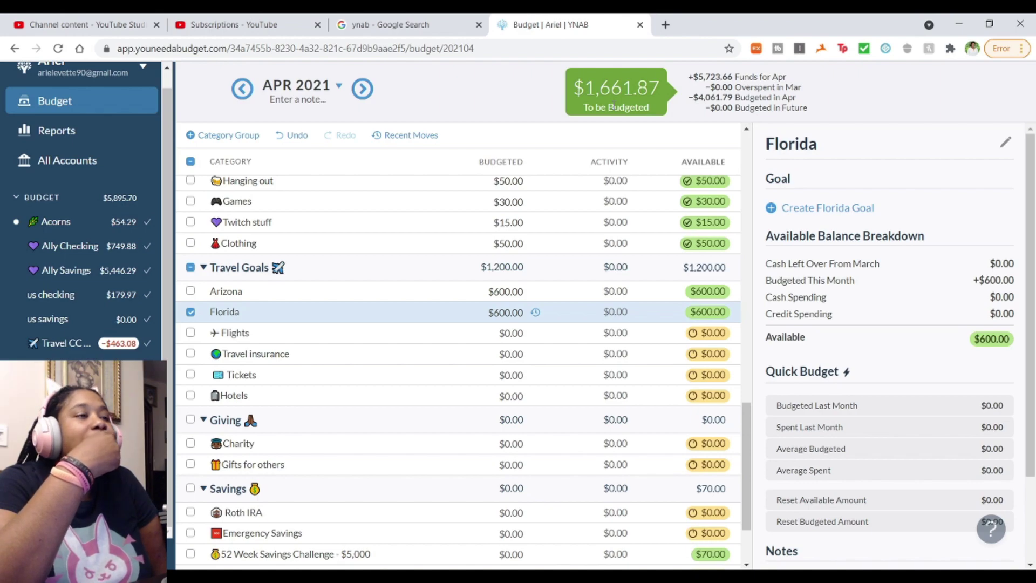
{"action": "scroll", "coordinate": [420, 348], "scroll_direction": "down", "scroll_amount": 2}
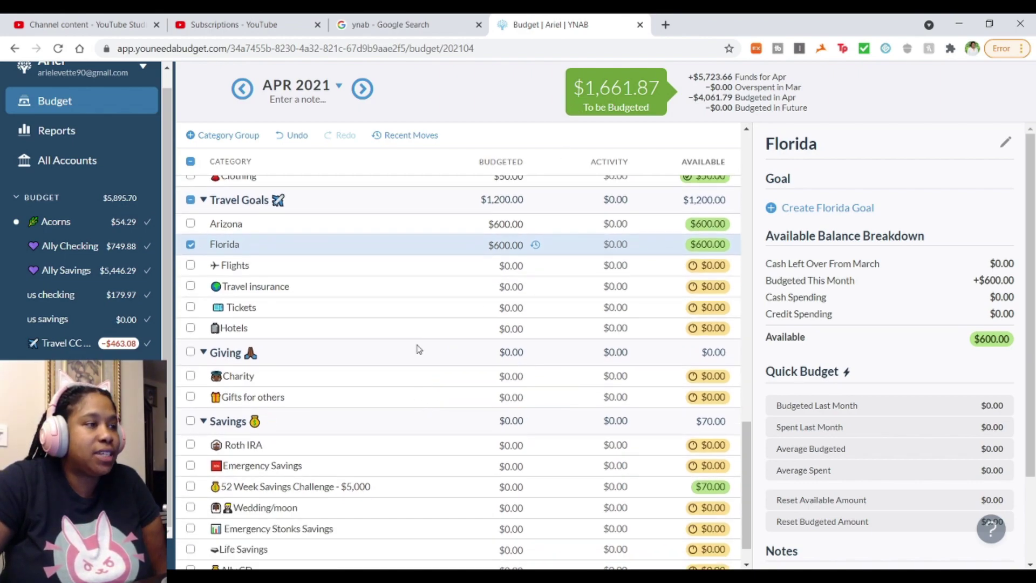
{"action": "scroll", "coordinate": [555, 393], "scroll_direction": "up", "scroll_amount": 1}
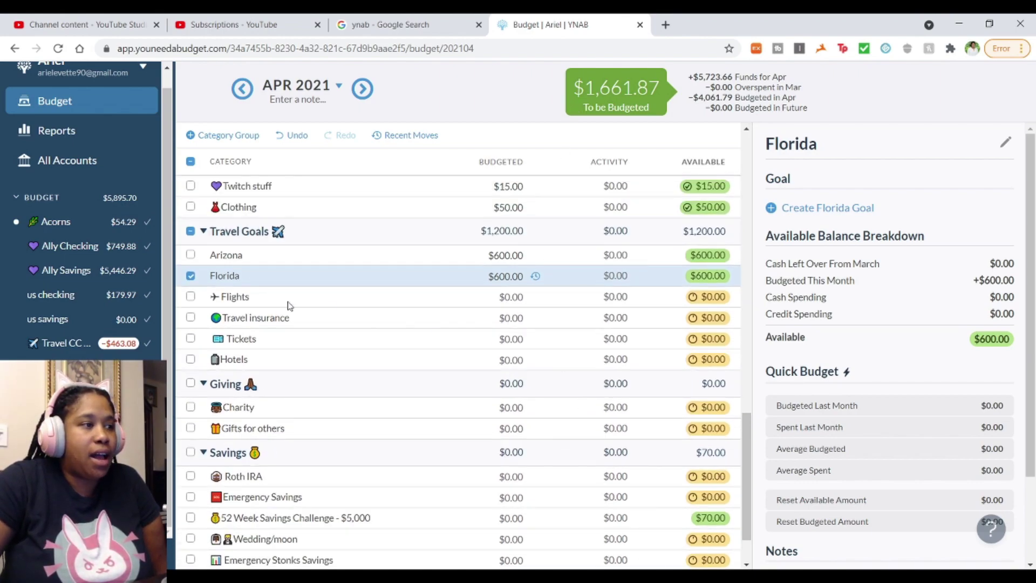
{"action": "left_click", "coordinate": [190, 277]}
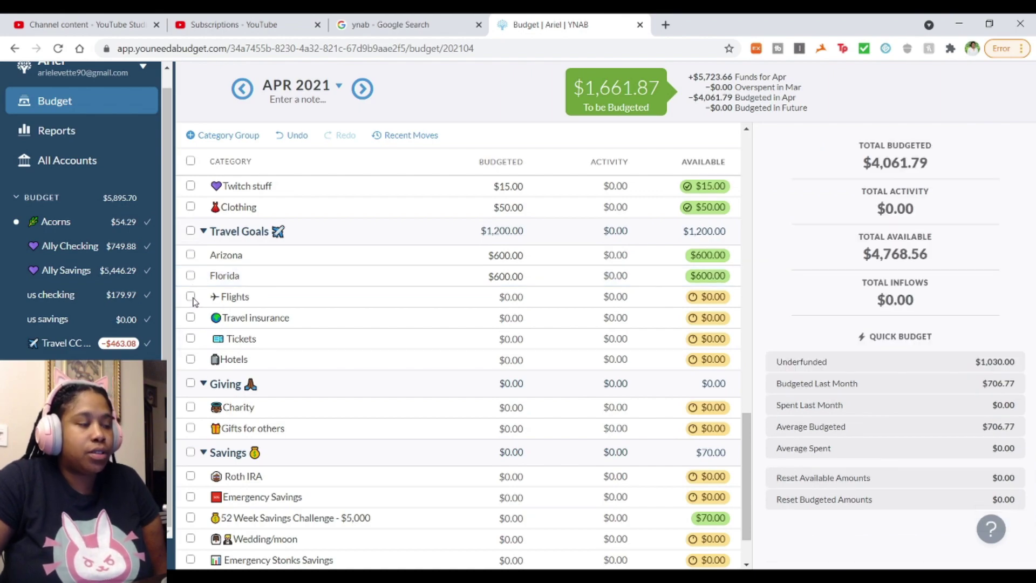
Step: Budget the underfunded amounts in Travel Goals for Flights ($60), Travel insurance ($15), Tickets ($55) and Hotels ($65), then clear the selection
{"action": "left_click", "coordinate": [191, 297]}
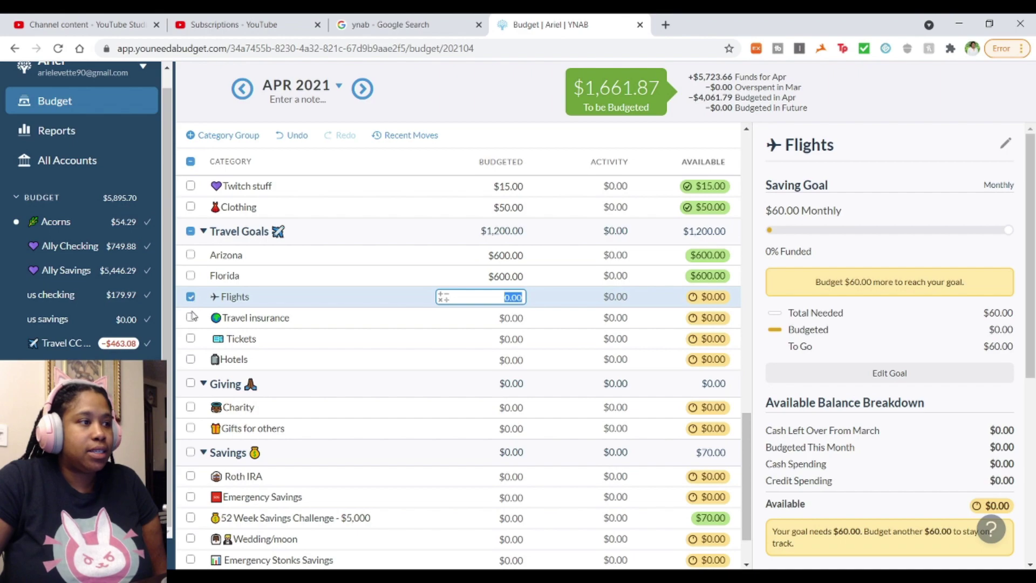
{"action": "left_click", "coordinate": [190, 318]}
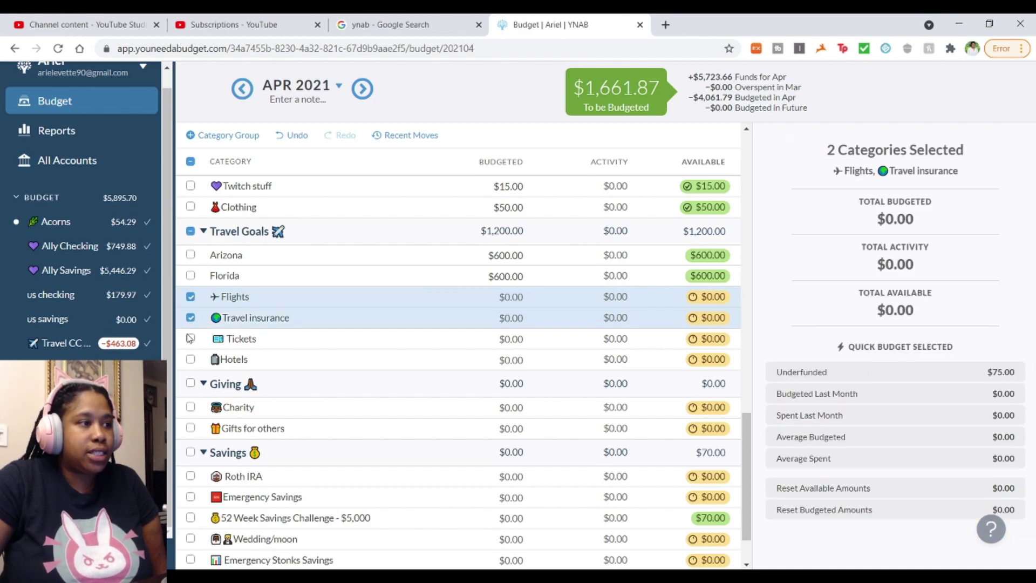
{"action": "left_click", "coordinate": [190, 339]}
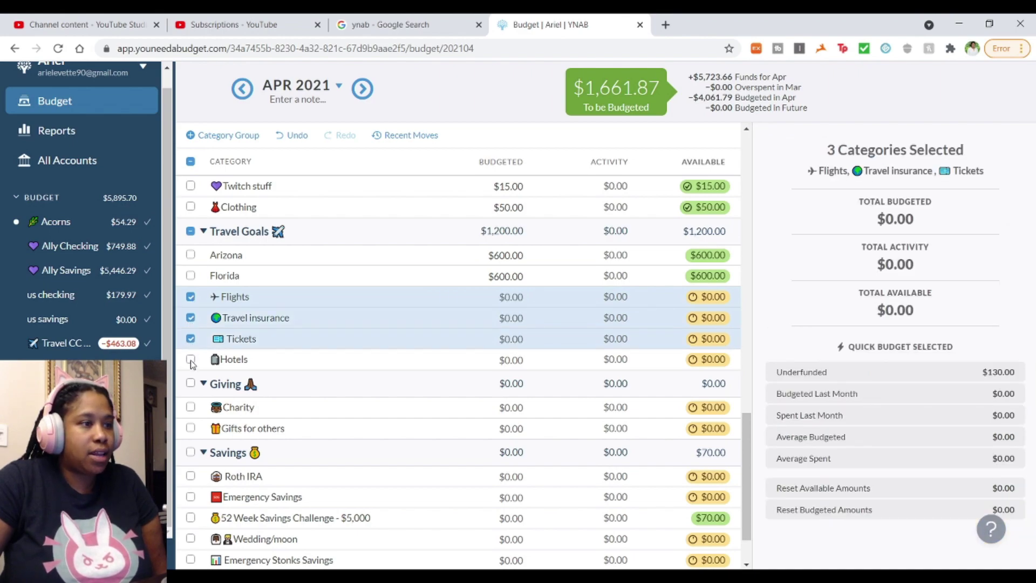
{"action": "left_click", "coordinate": [191, 359]}
{"action": "left_click", "coordinate": [820, 372]}
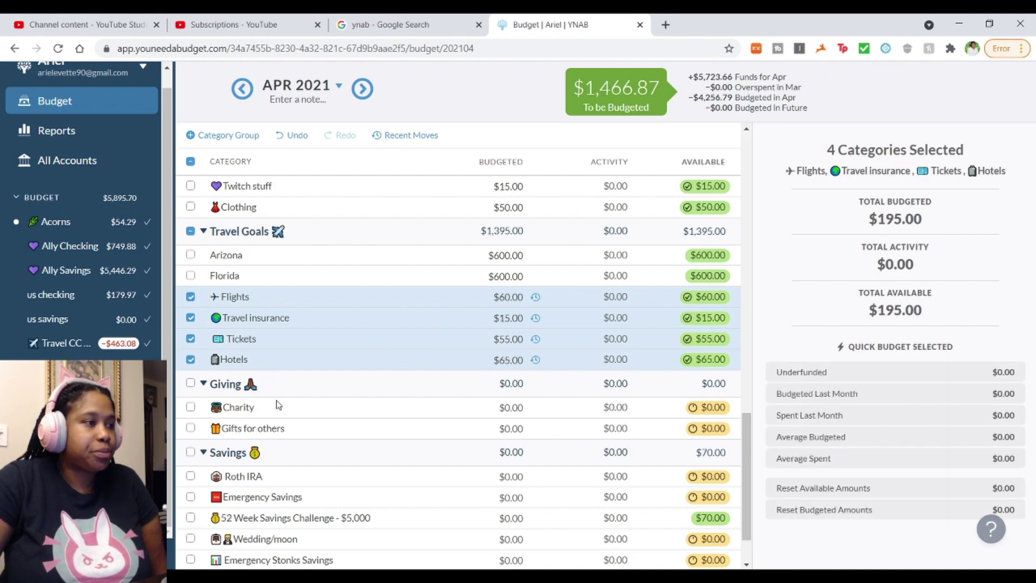
{"action": "left_click", "coordinate": [191, 231]}
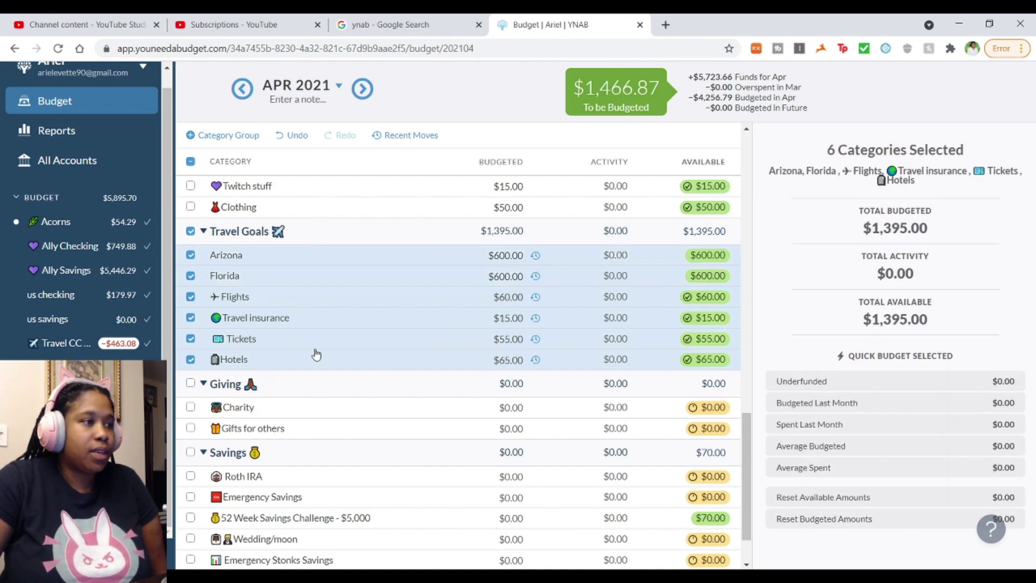
{"action": "left_click", "coordinate": [190, 231]}
Step: Budget the underfunded amounts of $15 for Charity and $20 for Gifts for others in the Giving group and clear the selection
{"action": "scroll", "coordinate": [386, 366], "scroll_direction": "down", "scroll_amount": 2}
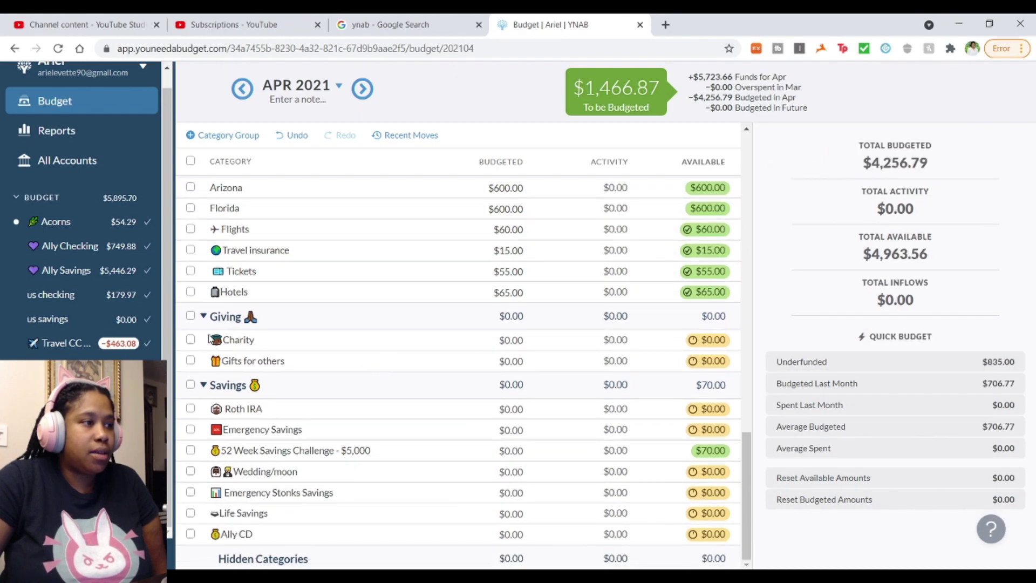
{"action": "left_click", "coordinate": [192, 317]}
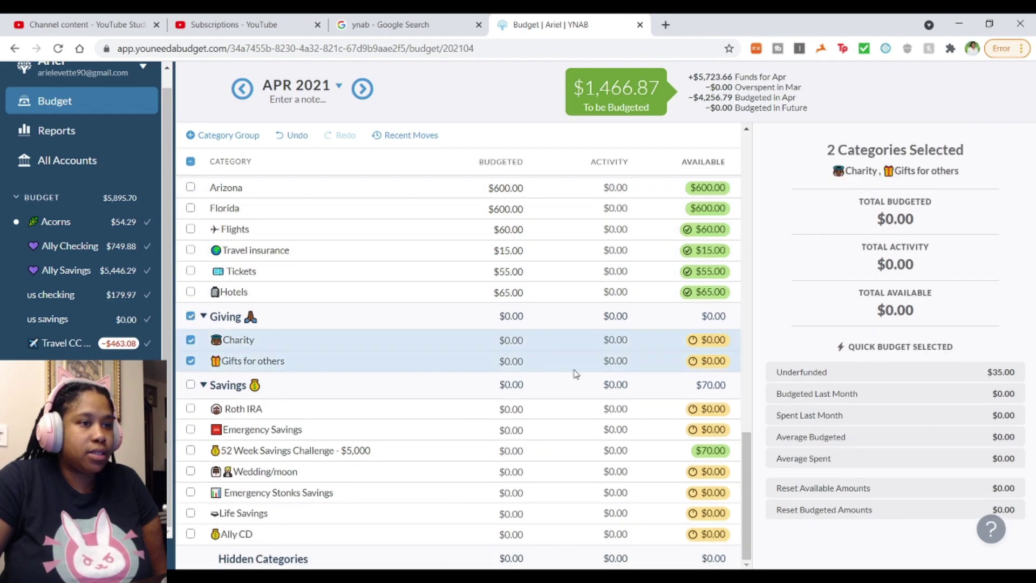
{"action": "left_click", "coordinate": [885, 372]}
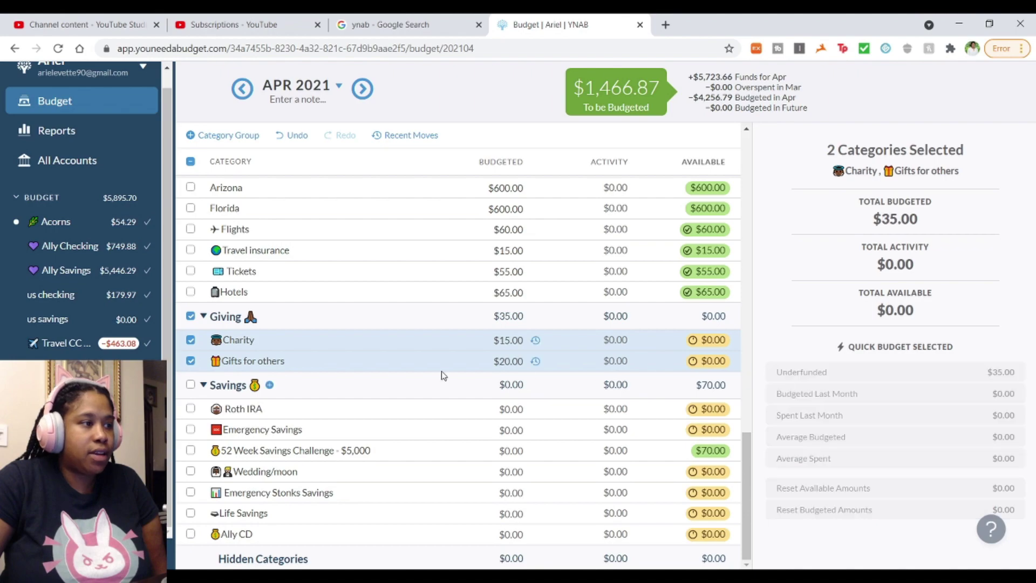
{"action": "left_click", "coordinate": [192, 316]}
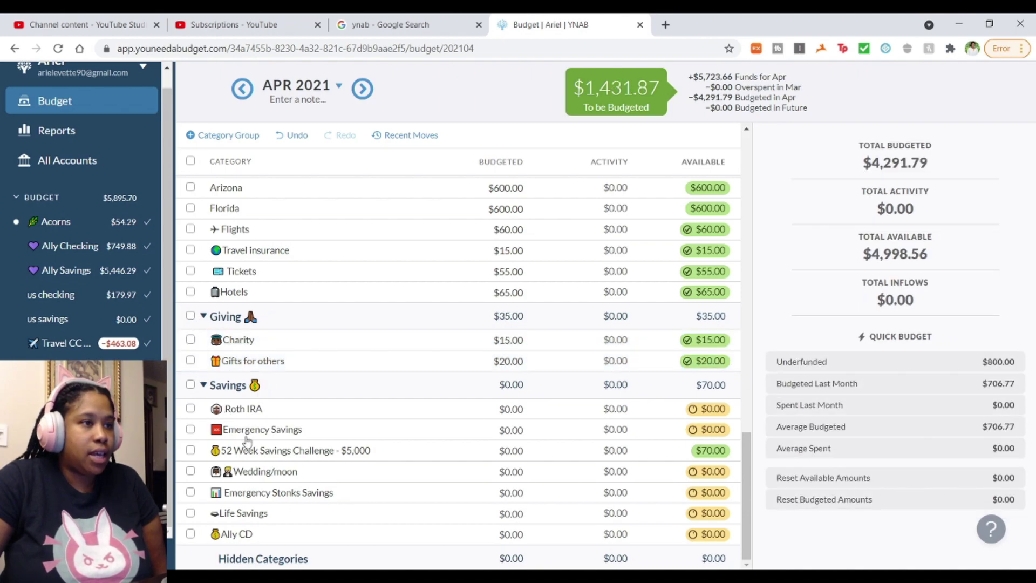
{"action": "scroll", "coordinate": [246, 442], "scroll_direction": "up", "scroll_amount": 1}
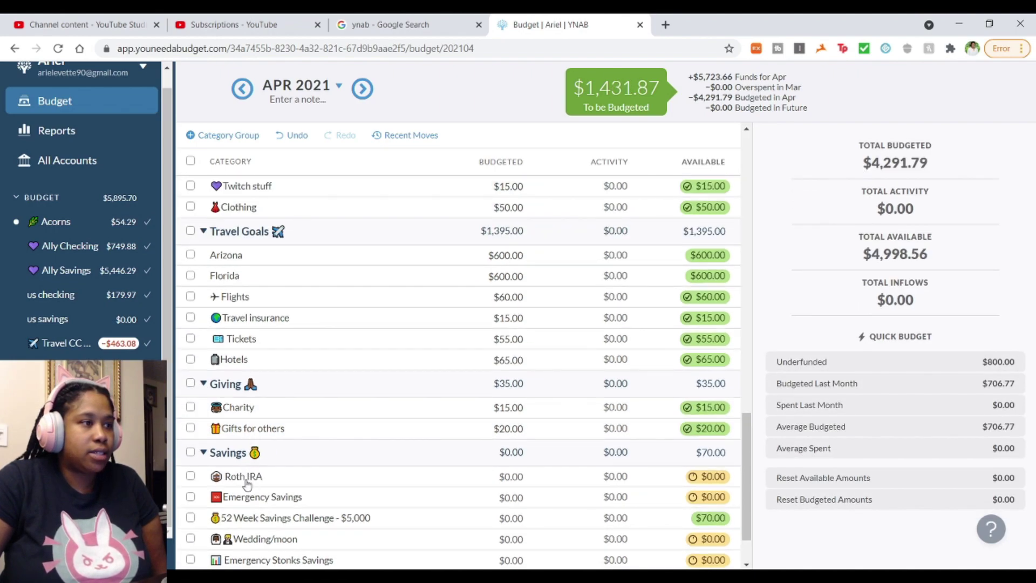
{"action": "scroll", "coordinate": [246, 483], "scroll_direction": "down", "scroll_amount": 1}
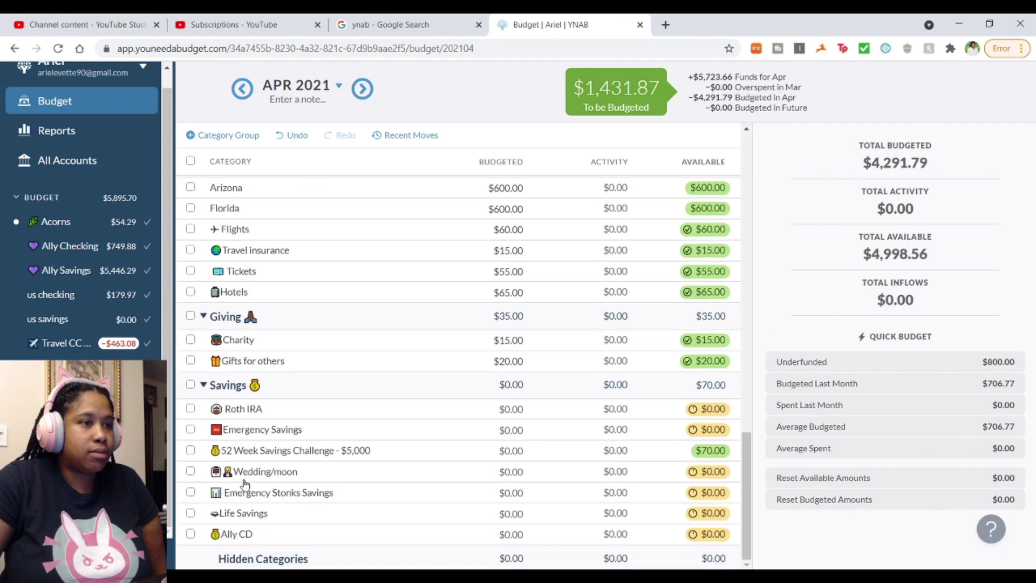
Step: Budget the Savings group's underfunded amounts except the 52 Week challenge: Roth IRA $500, the other five categories $50 each; then clear the selection
{"action": "left_click", "coordinate": [190, 386]}
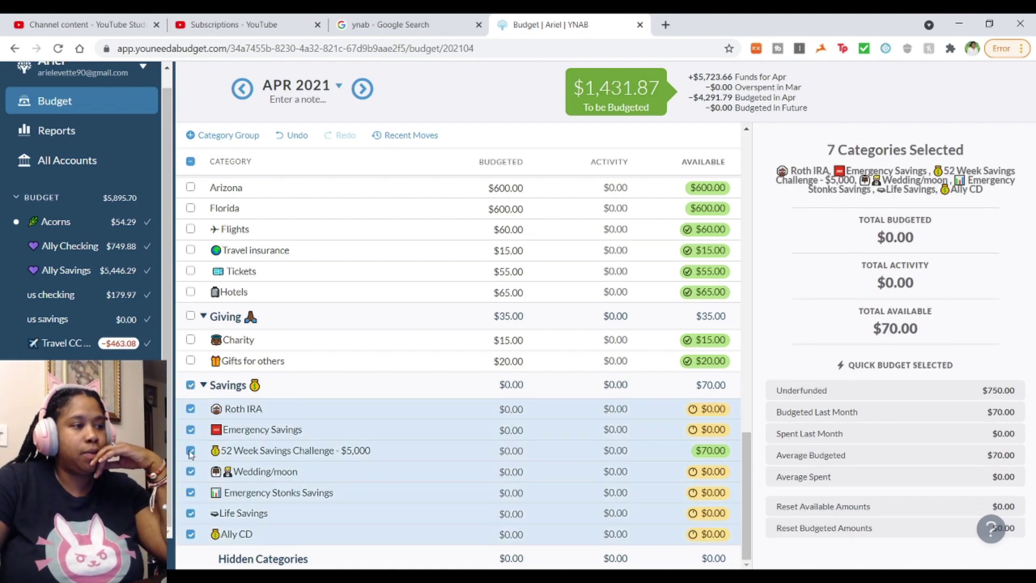
{"action": "left_click", "coordinate": [191, 450]}
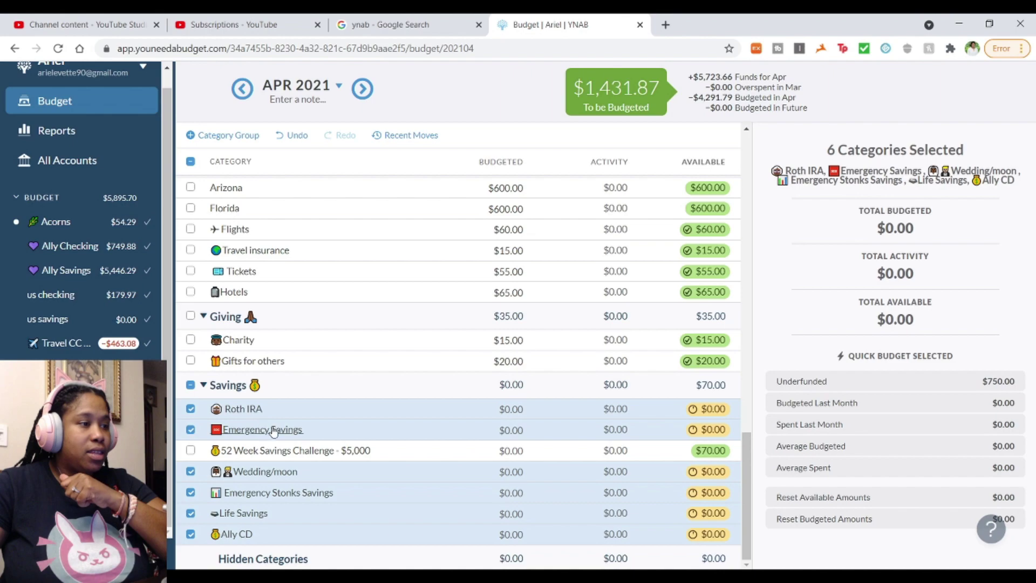
{"action": "left_click", "coordinate": [923, 381]}
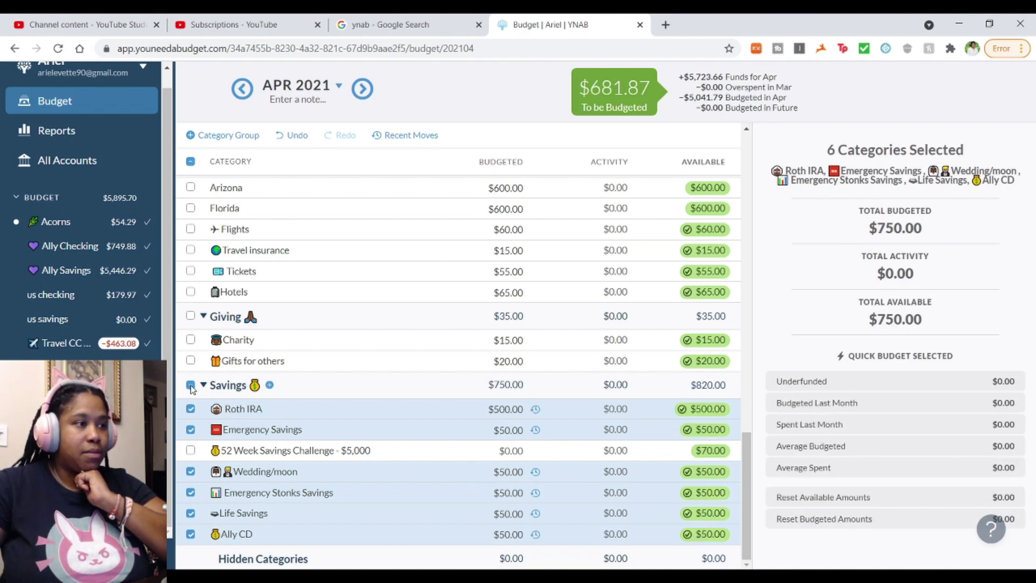
{"action": "left_click", "coordinate": [190, 386]}
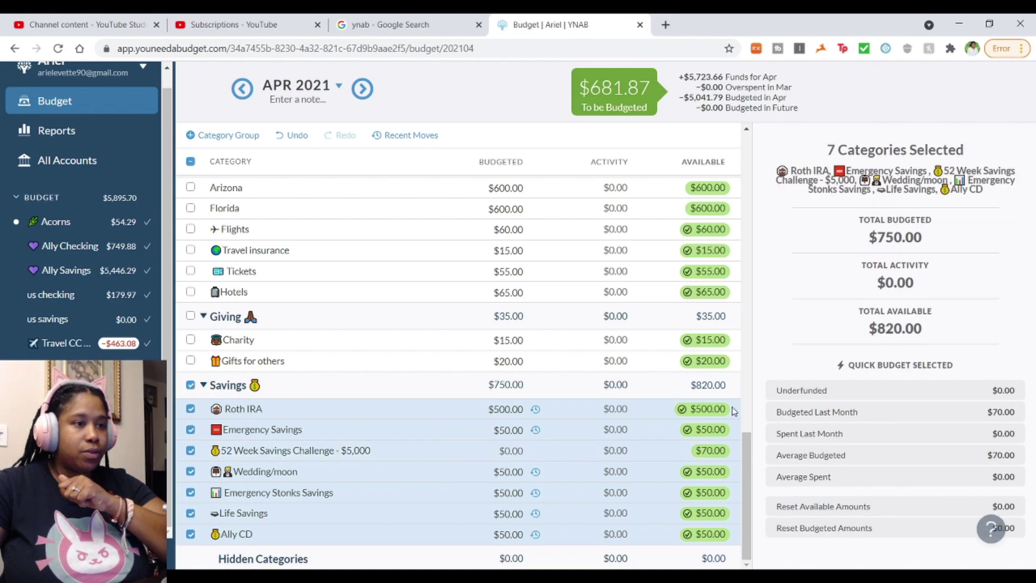
{"action": "left_click", "coordinate": [190, 385]}
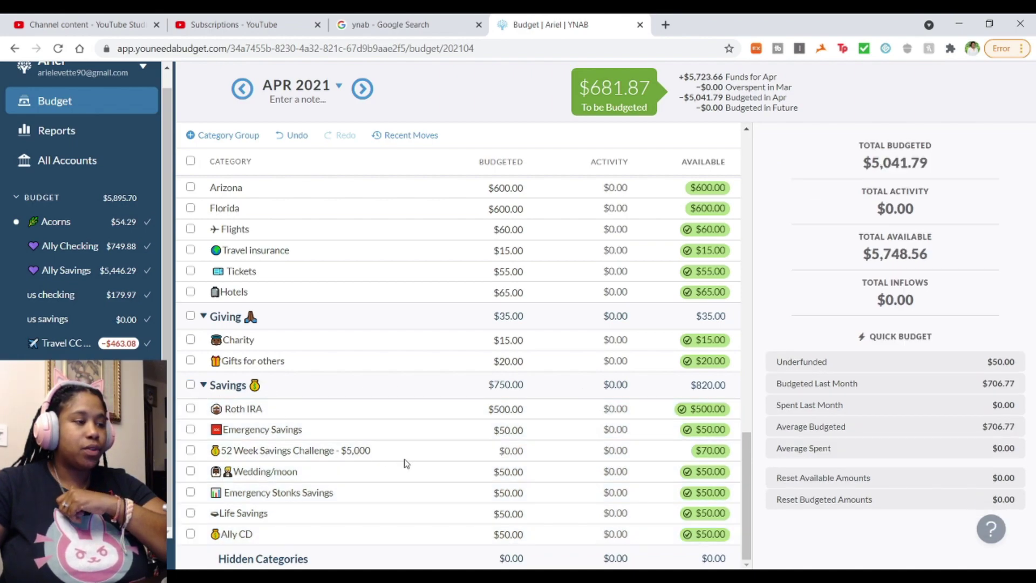
Step: Review the April 2021 budget across all category groups, from Credit Card Payments through Savings
{"action": "left_click", "coordinate": [460, 455]}
{"action": "key", "text": "Escape"}
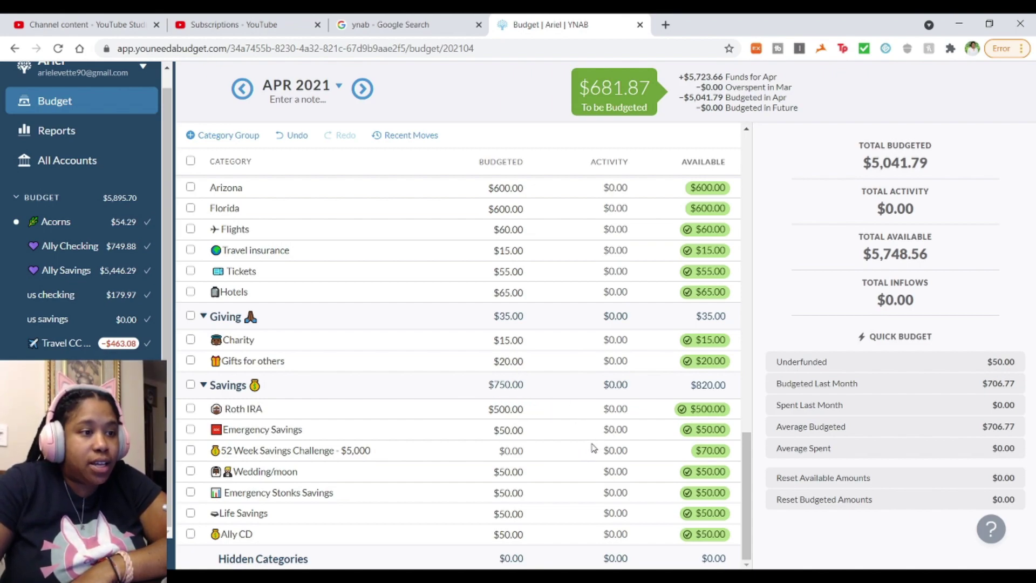
{"action": "scroll", "coordinate": [593, 450], "scroll_direction": "up", "scroll_amount": 15}
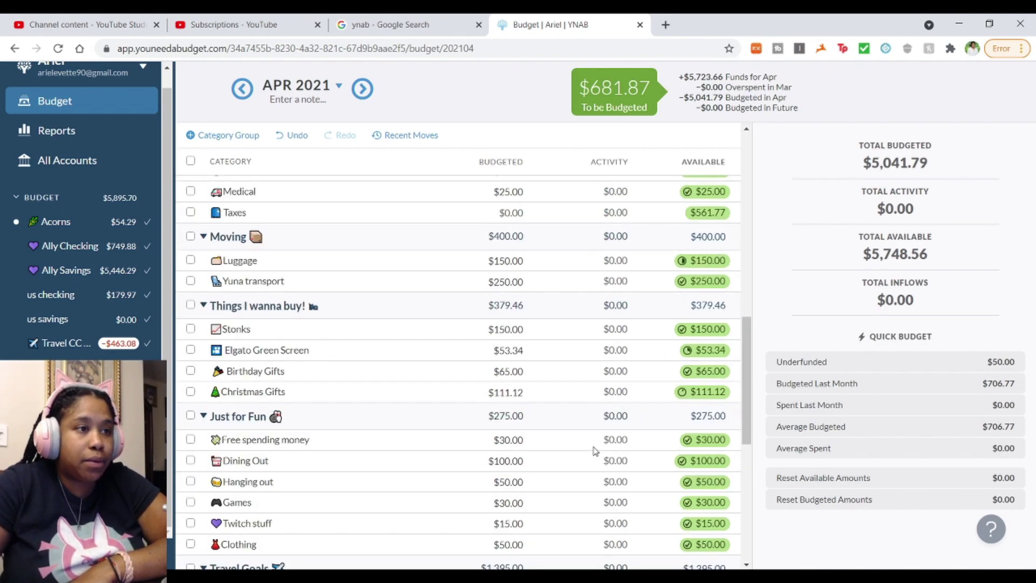
{"action": "scroll", "coordinate": [595, 450], "scroll_direction": "up", "scroll_amount": 2}
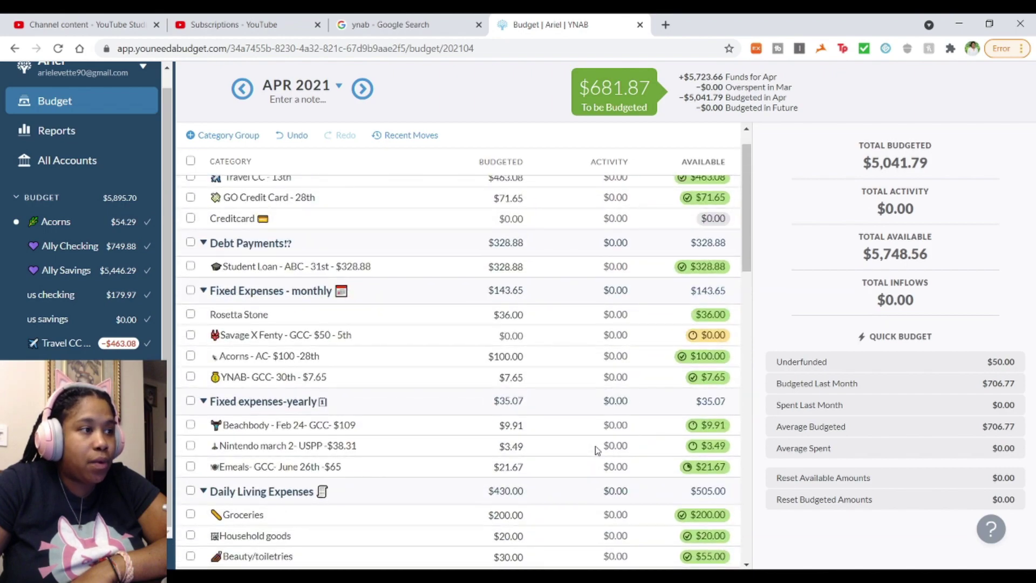
{"action": "scroll", "coordinate": [595, 450], "scroll_direction": "up", "scroll_amount": 1}
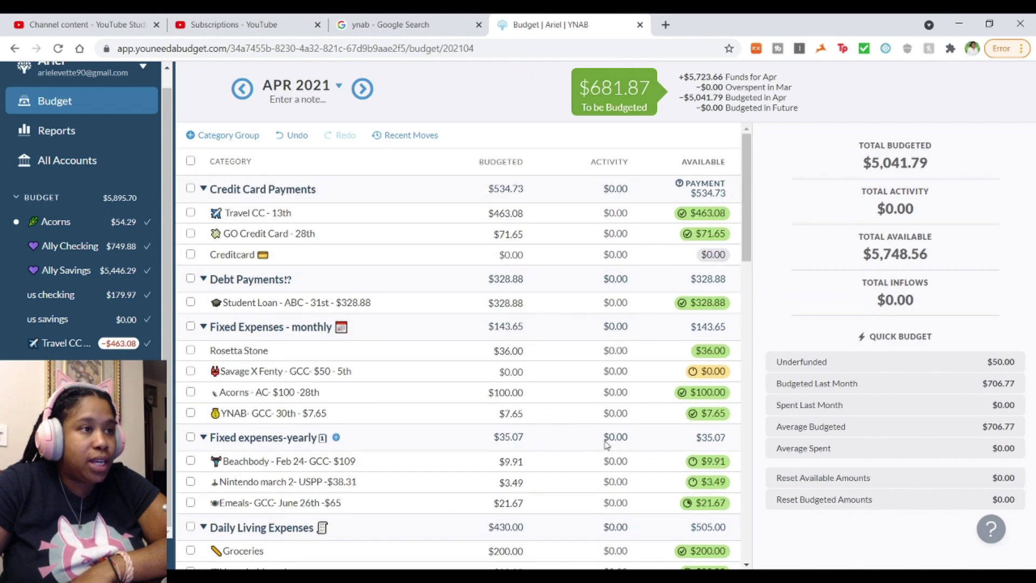
{"action": "scroll", "coordinate": [606, 443], "scroll_direction": "down", "scroll_amount": 12}
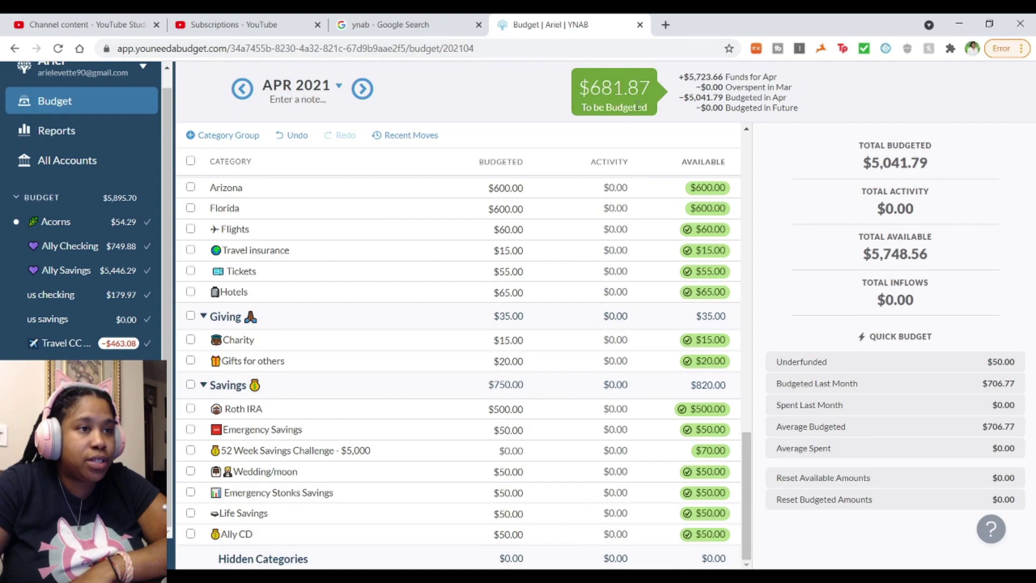
{"action": "scroll", "coordinate": [566, 405], "scroll_direction": "up", "scroll_amount": 10}
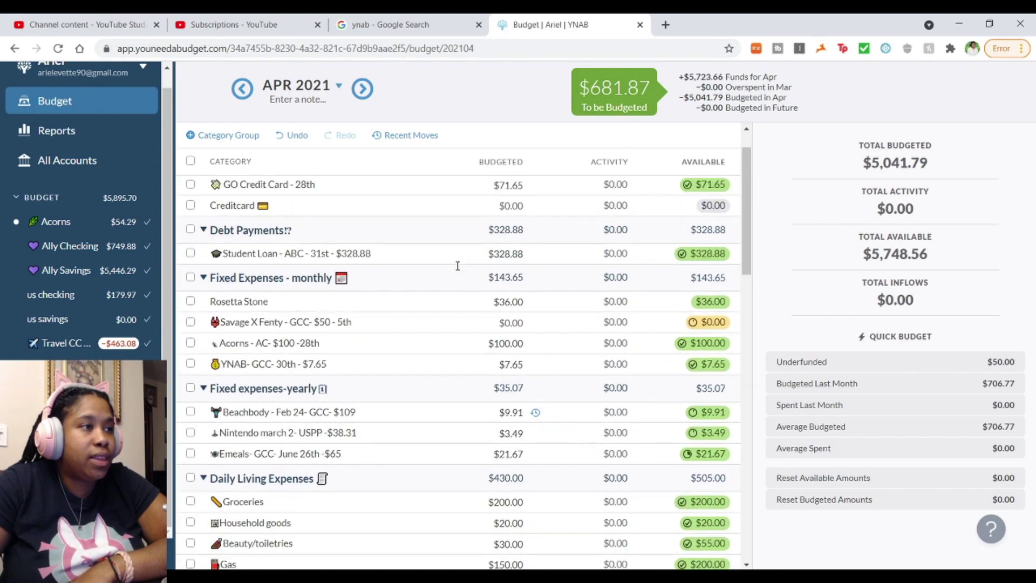
{"action": "scroll", "coordinate": [457, 265], "scroll_direction": "up", "scroll_amount": 2}
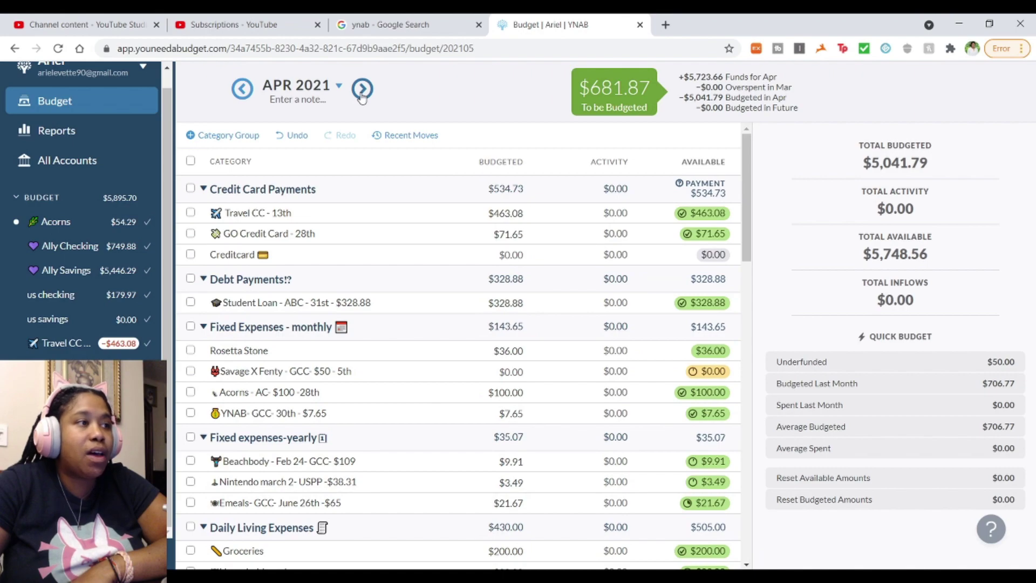
Step: Switch to the May 2021 budget and assign $328.88 to the Student Loan category under Debt Payments
{"action": "left_click", "coordinate": [362, 89]}
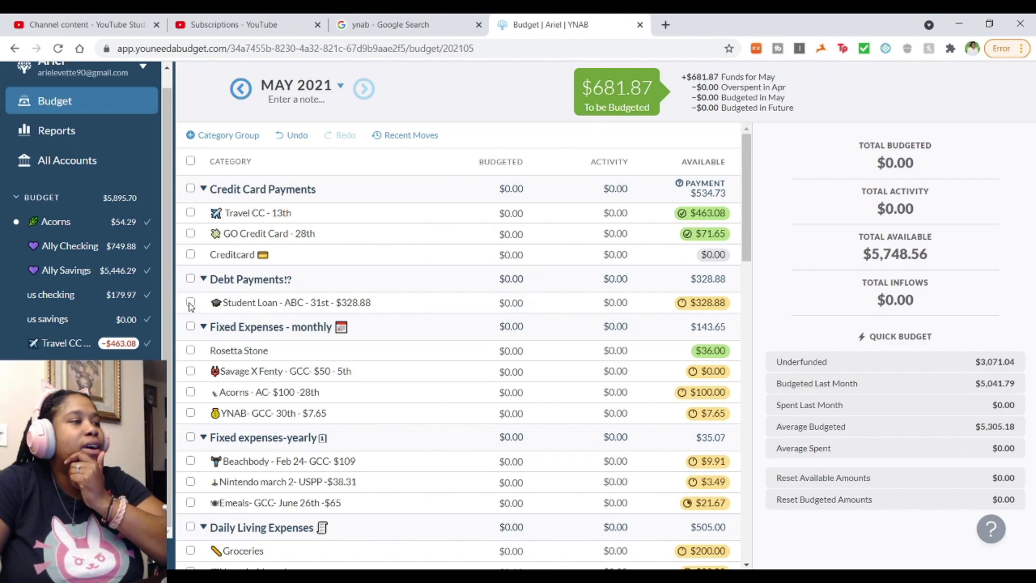
{"action": "scroll", "coordinate": [537, 313], "scroll_direction": "down", "scroll_amount": 2}
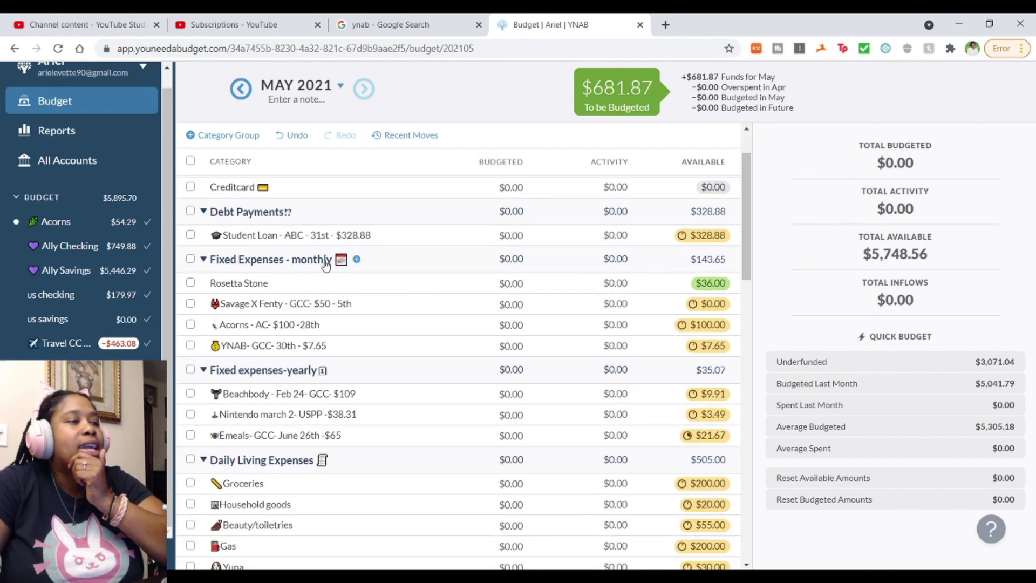
{"action": "left_click", "coordinate": [513, 235]}
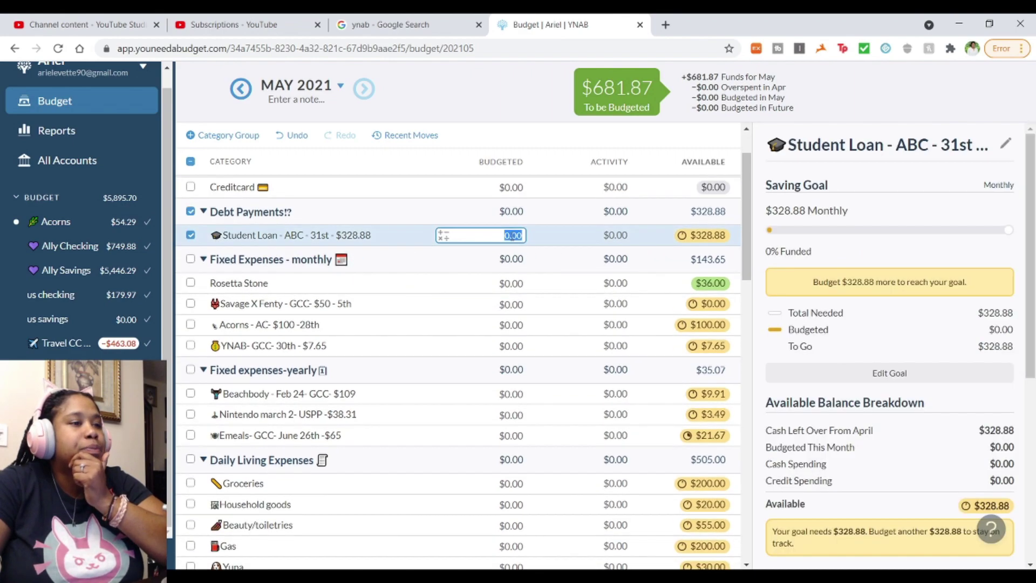
{"action": "type", "text": "328.8"}
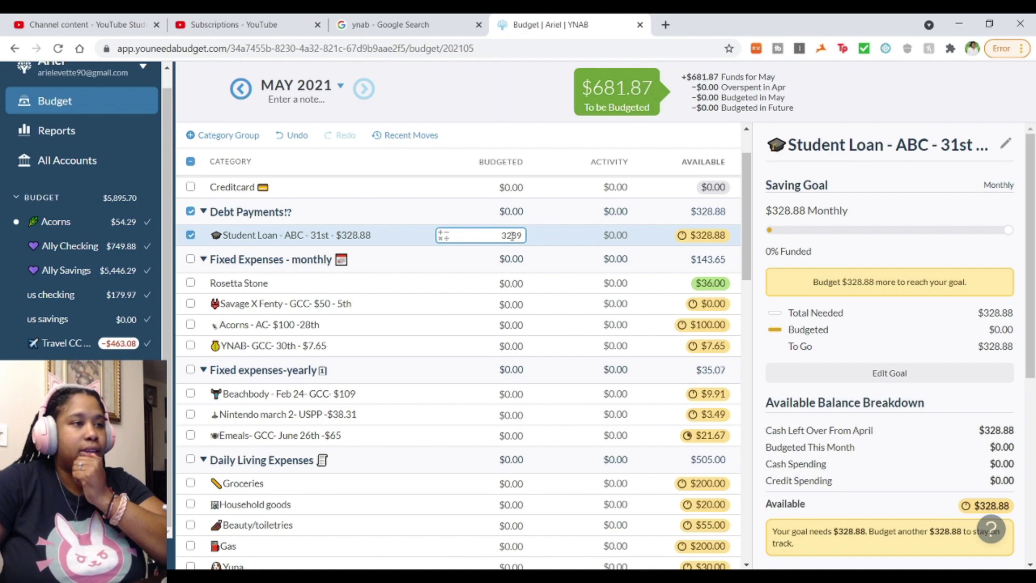
{"action": "key", "text": "BackSpace"}
{"action": "key", "text": "BackSpace"}
{"action": "key", "text": "BackSpace"}
{"action": "type", "text": ".88"}
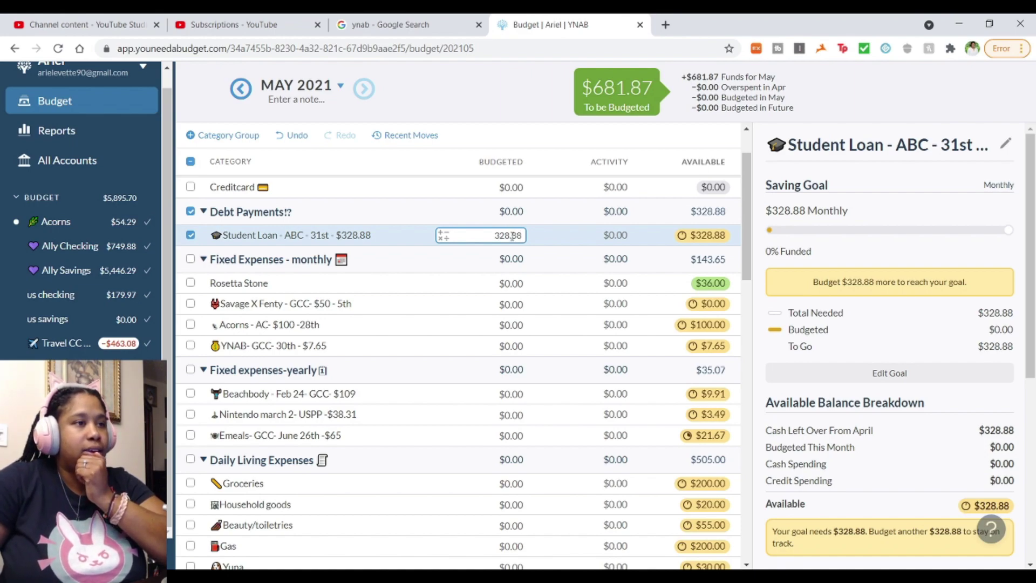
{"action": "key", "text": "Return"}
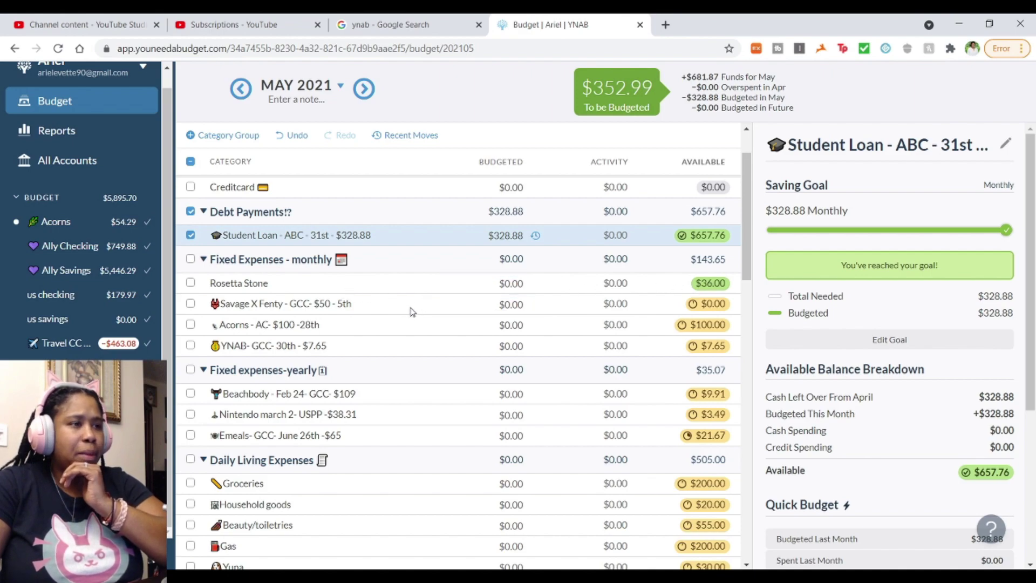
Step: Budget $50 for Savage X Fenty and $100 for Acorns in May's monthly Fixed Expenses
{"action": "left_click", "coordinate": [507, 304]}
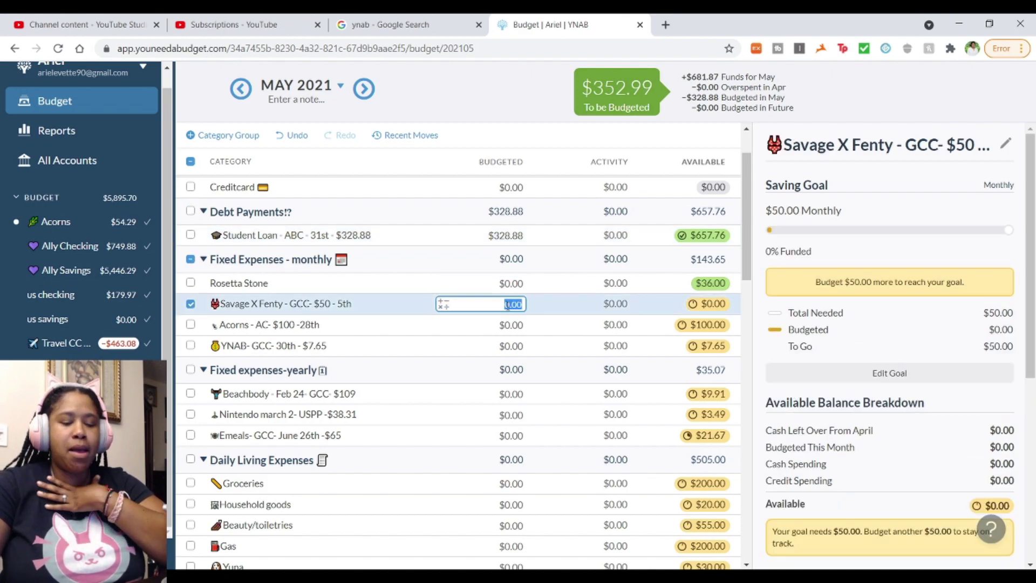
{"action": "type", "text": "50"}
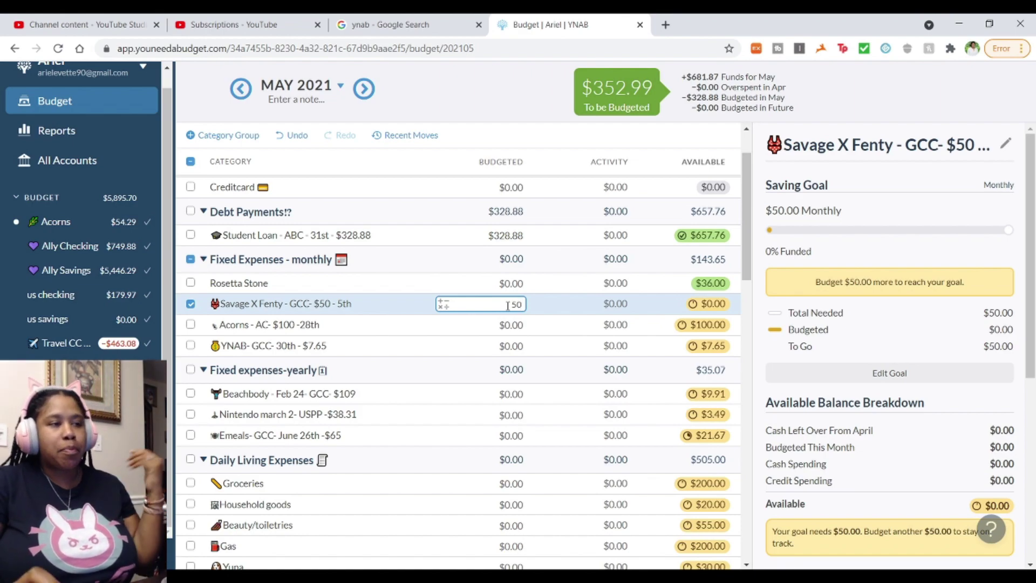
{"action": "key", "text": "Return"}
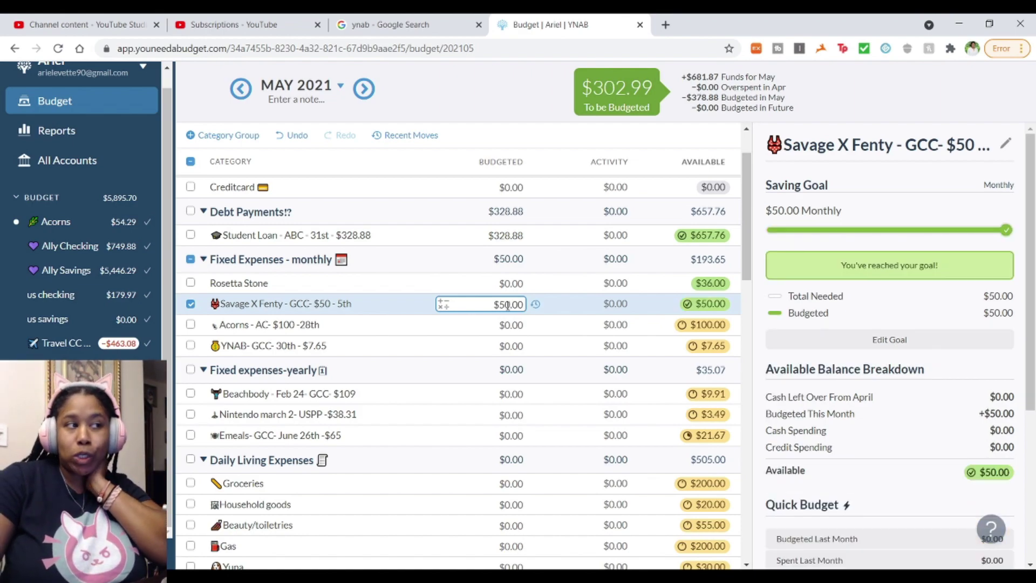
{"action": "left_click", "coordinate": [508, 324]}
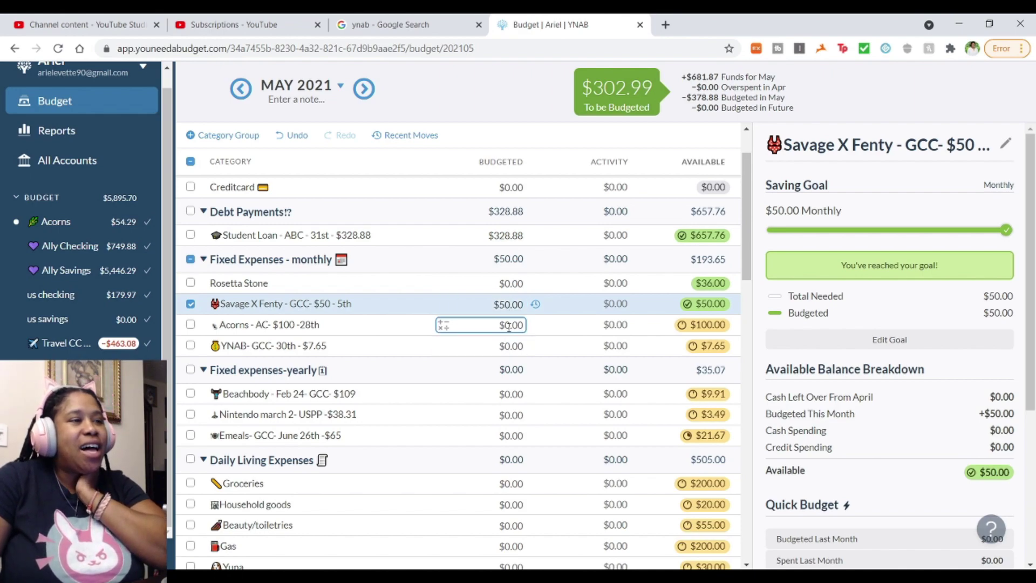
{"action": "left_click", "coordinate": [508, 325]}
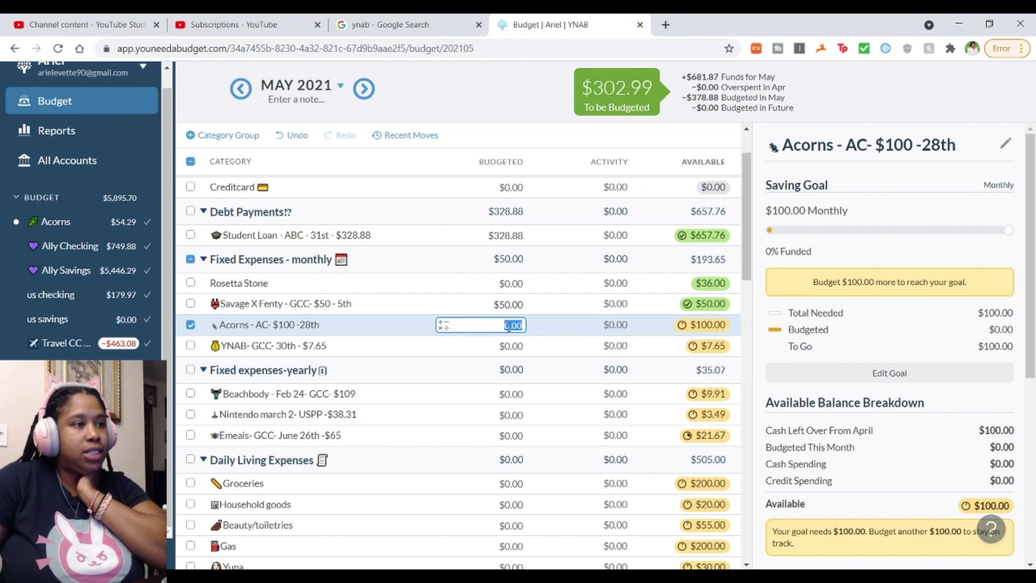
{"action": "type", "text": "10"}
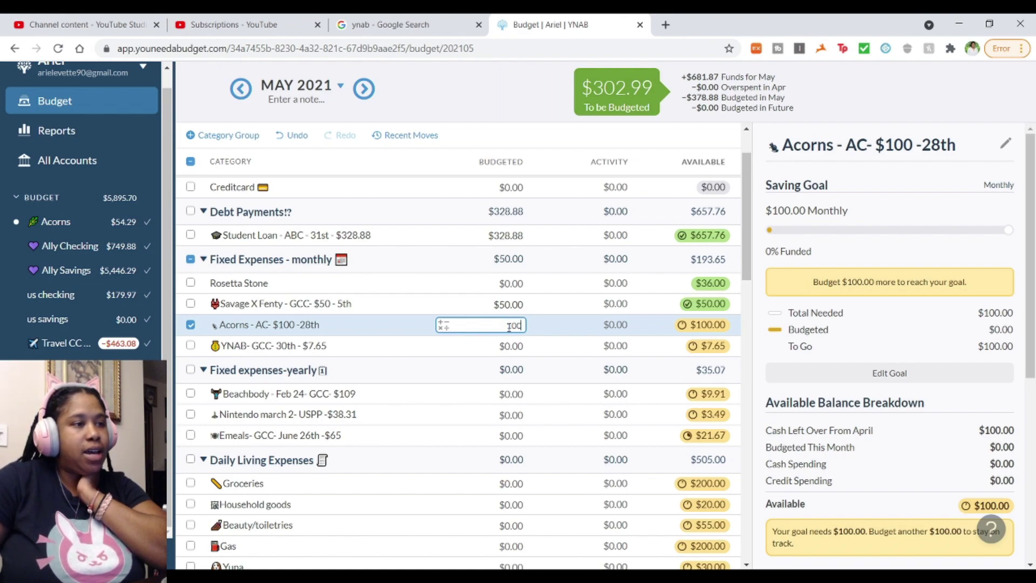
Step: Budget $7.65 for the YNAB subscription in May's monthly Fixed Expenses
{"action": "left_click", "coordinate": [523, 345]}
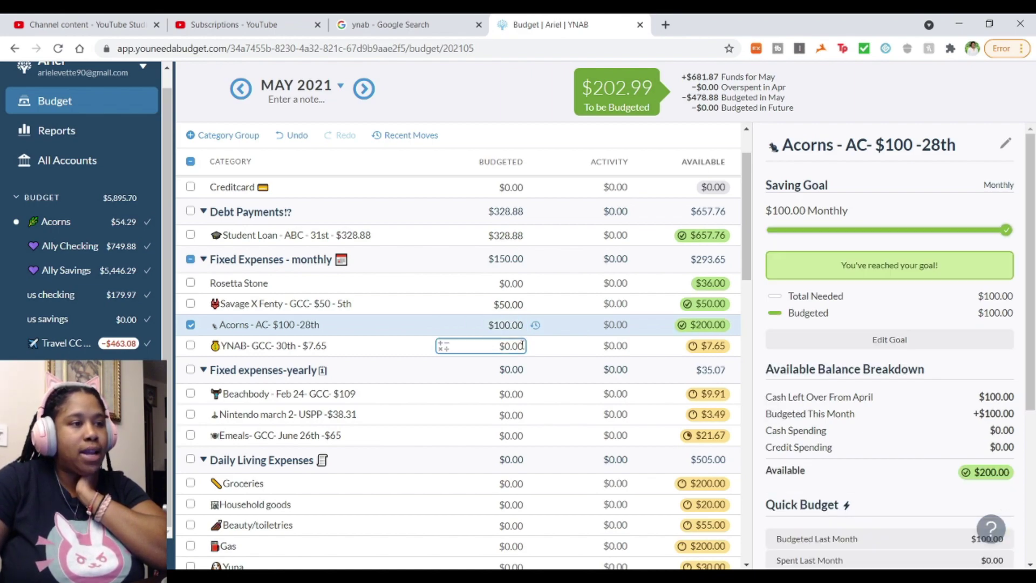
{"action": "type", "text": "7"}
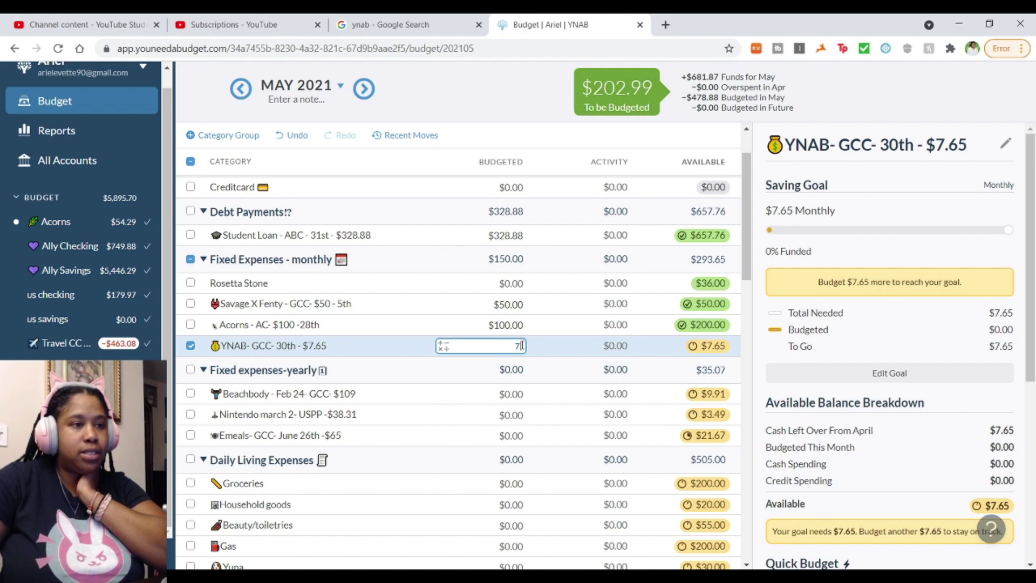
{"action": "type", "text": ".65"}
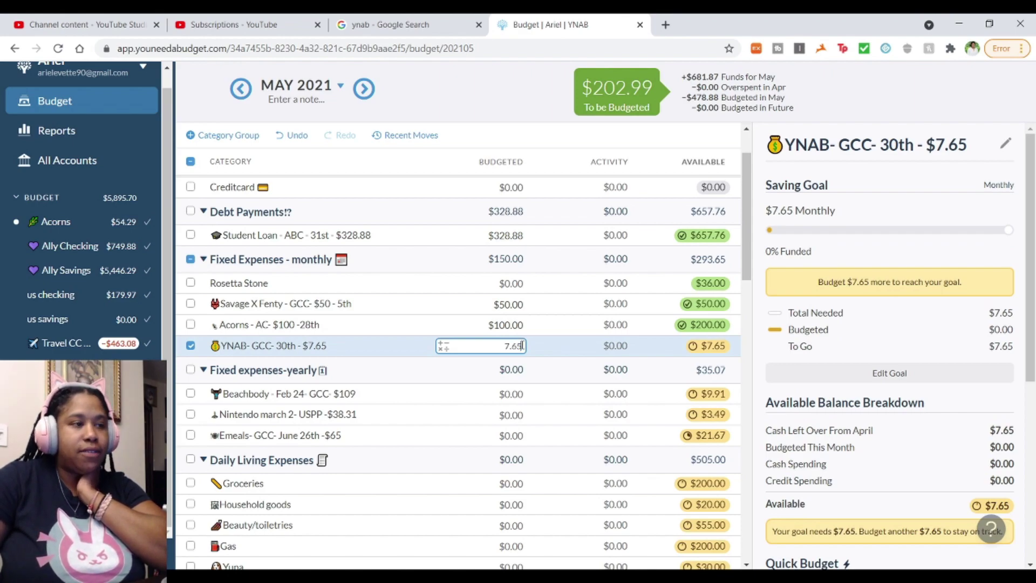
{"action": "key", "text": "Return"}
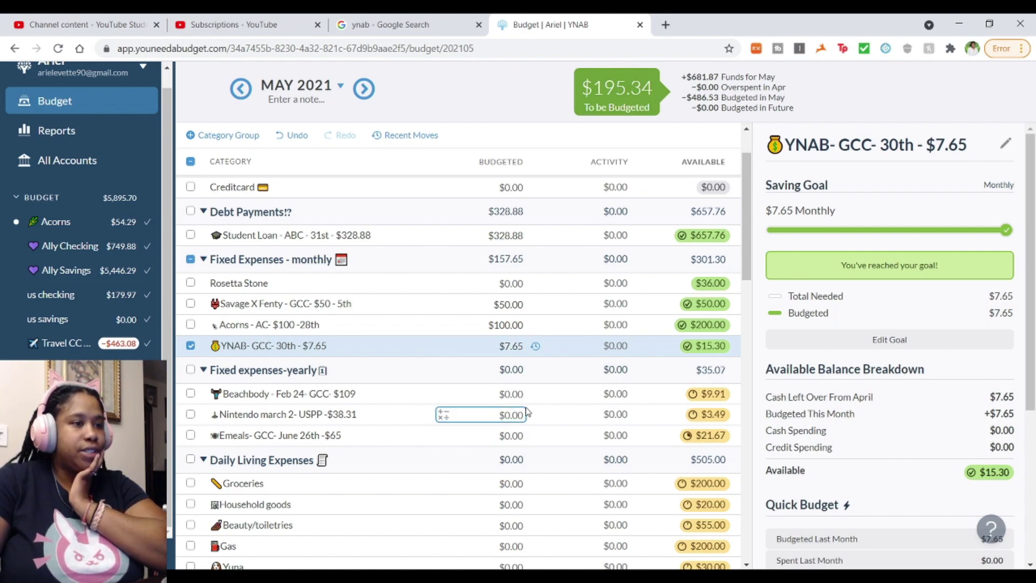
Step: Review May's category groups from Credit Card Payments down to Unexpected Tings, checking which categories still need funding
{"action": "scroll", "coordinate": [458, 457], "scroll_direction": "down", "scroll_amount": 2}
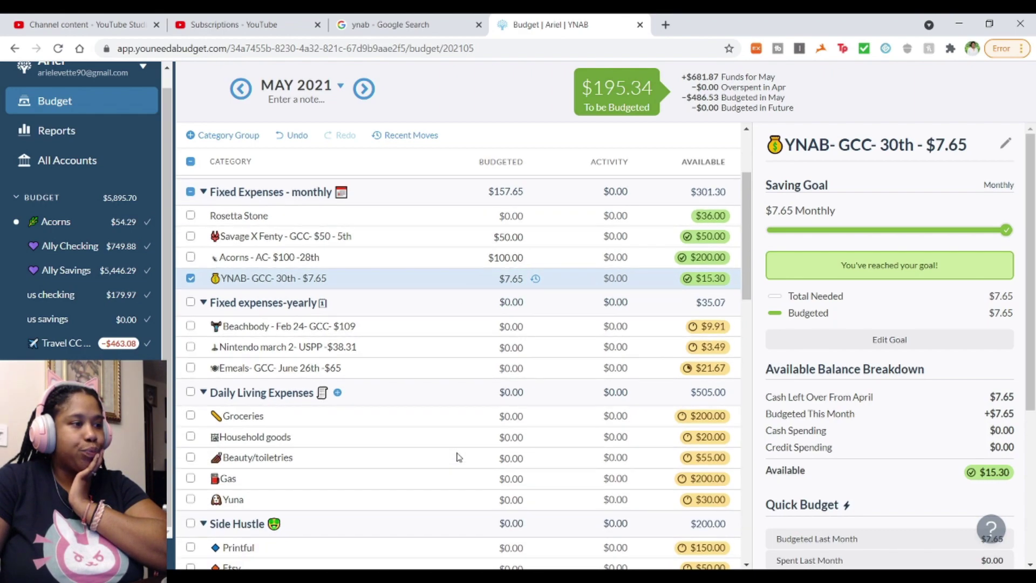
{"action": "scroll", "coordinate": [458, 457], "scroll_direction": "up", "scroll_amount": 4}
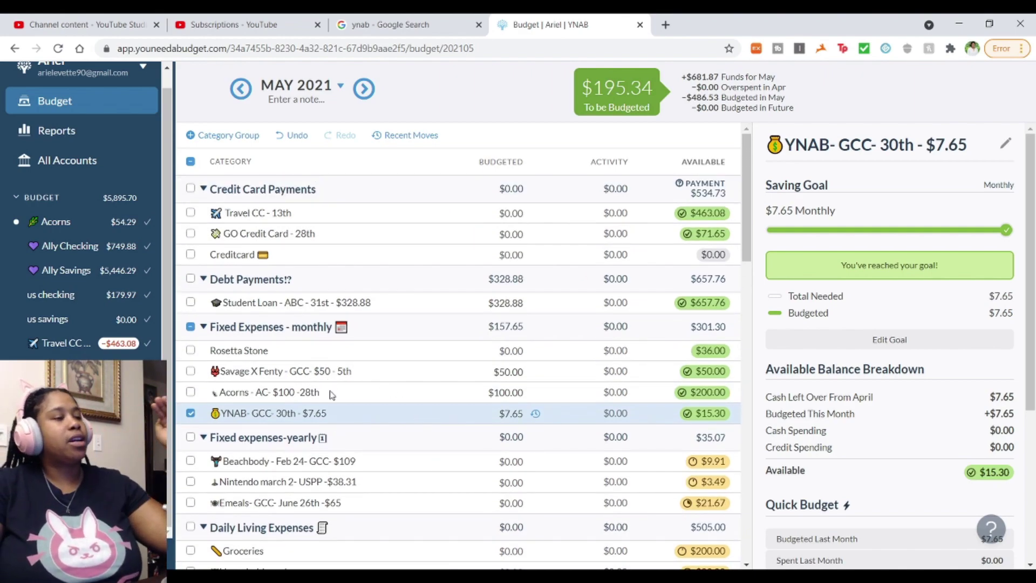
{"action": "scroll", "coordinate": [337, 375], "scroll_direction": "down", "scroll_amount": 2}
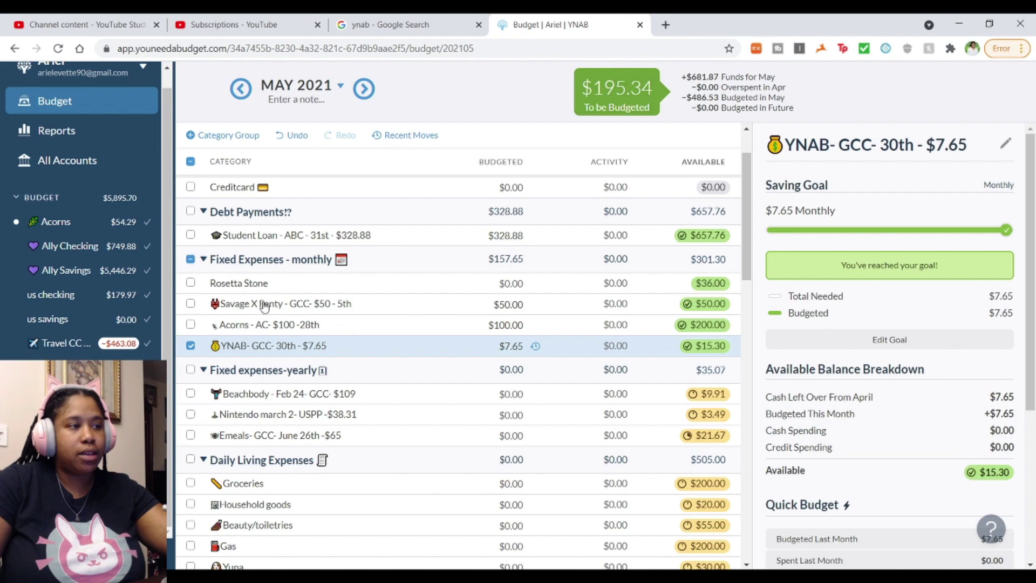
{"action": "scroll", "coordinate": [277, 317], "scroll_direction": "up", "scroll_amount": 2}
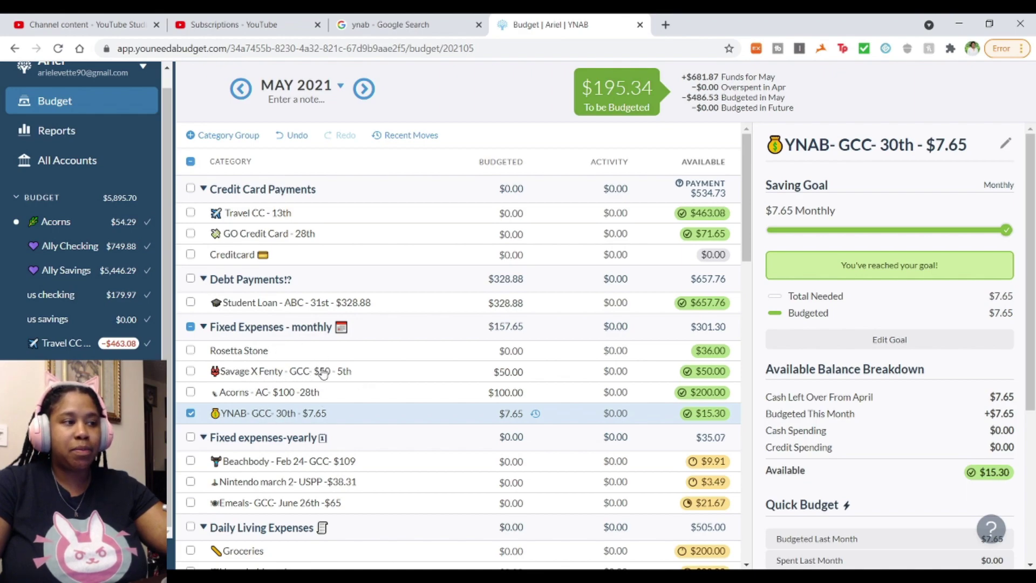
{"action": "scroll", "coordinate": [345, 366], "scroll_direction": "down", "scroll_amount": 3}
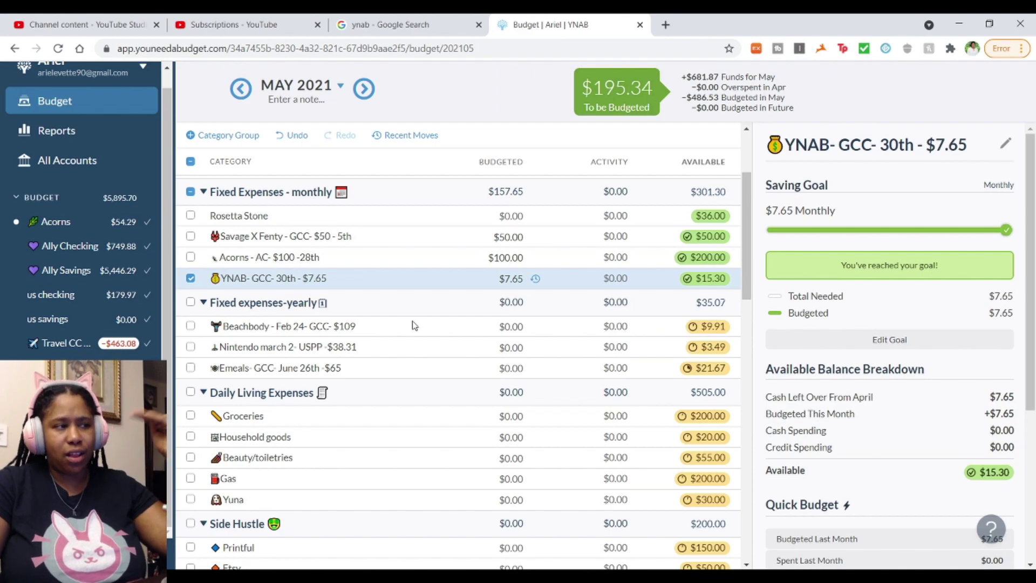
{"action": "scroll", "coordinate": [317, 366], "scroll_direction": "down", "scroll_amount": 3}
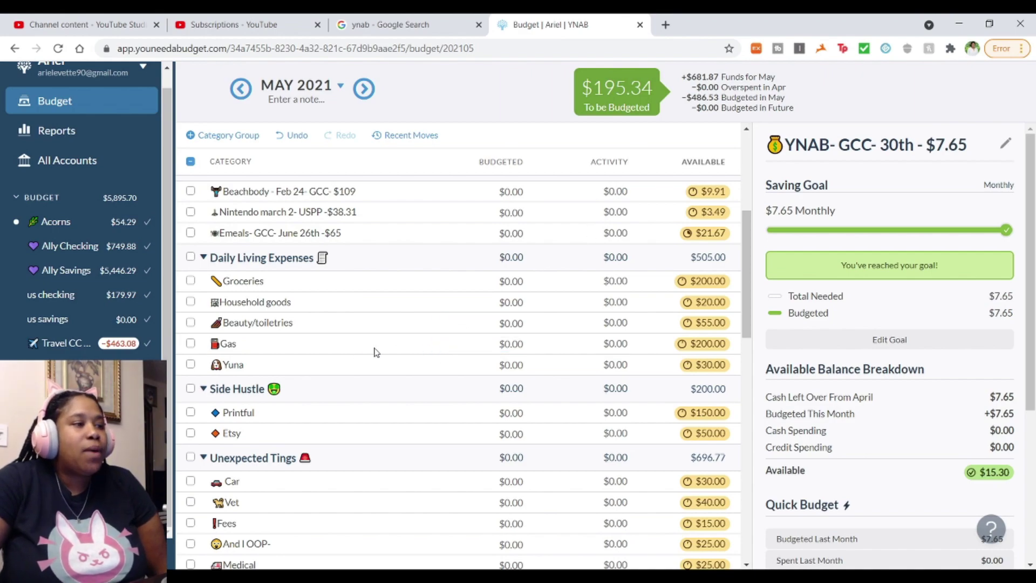
{"action": "left_click", "coordinate": [429, 371]}
{"action": "left_click", "coordinate": [427, 379]}
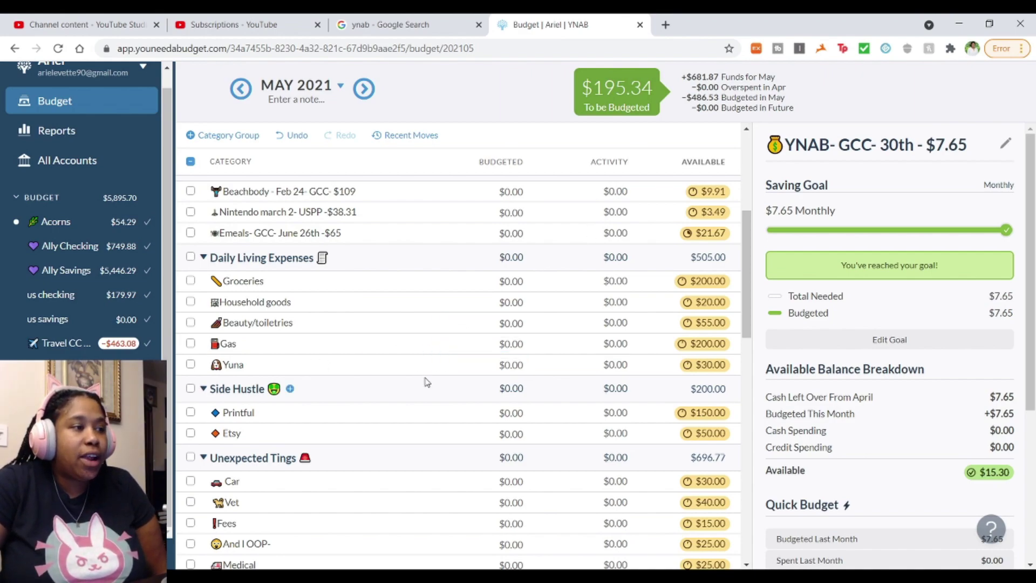
Step: Budget the underfunded amounts for May's yearly Fixed expenses: $9.91 for Beachbody, $3.49 for Nintendo and $21.67 for Emeals
{"action": "scroll", "coordinate": [443, 401], "scroll_direction": "up", "scroll_amount": 3}
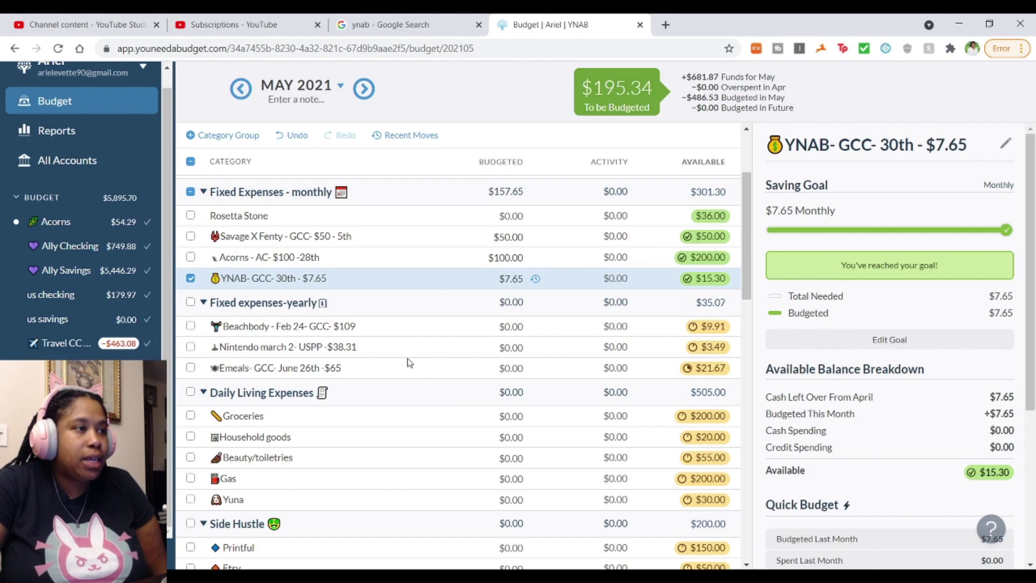
{"action": "scroll", "coordinate": [406, 360], "scroll_direction": "down", "scroll_amount": 5}
{"action": "scroll", "coordinate": [390, 414], "scroll_direction": "down", "scroll_amount": 4}
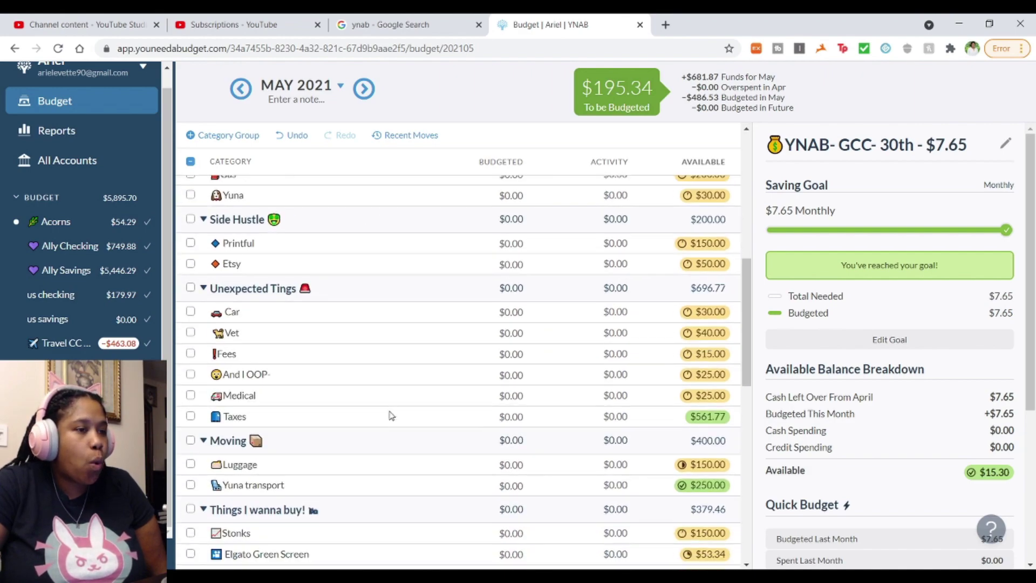
{"action": "scroll", "coordinate": [396, 413], "scroll_direction": "up", "scroll_amount": 10}
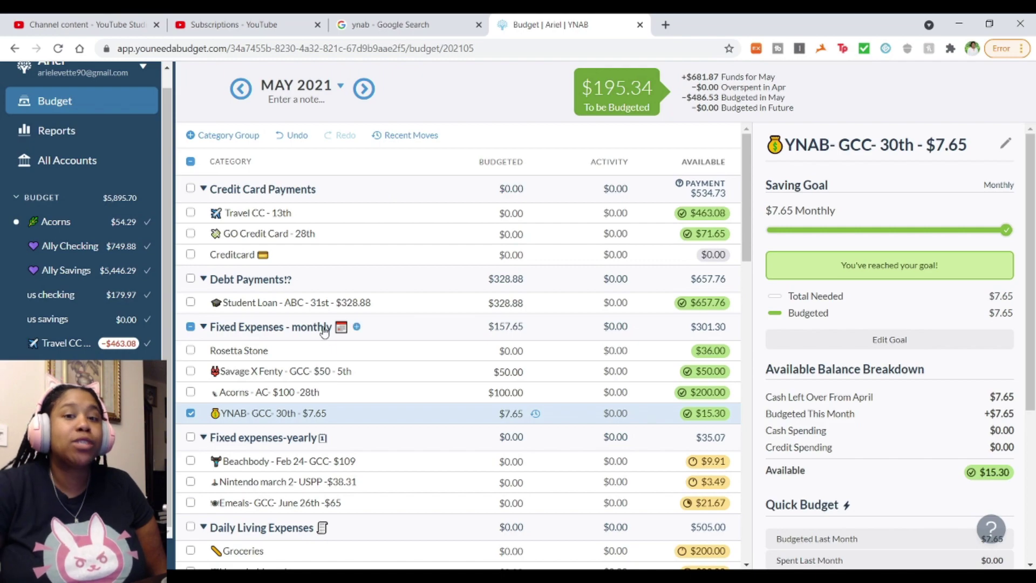
{"action": "scroll", "coordinate": [323, 331], "scroll_direction": "down", "scroll_amount": 2}
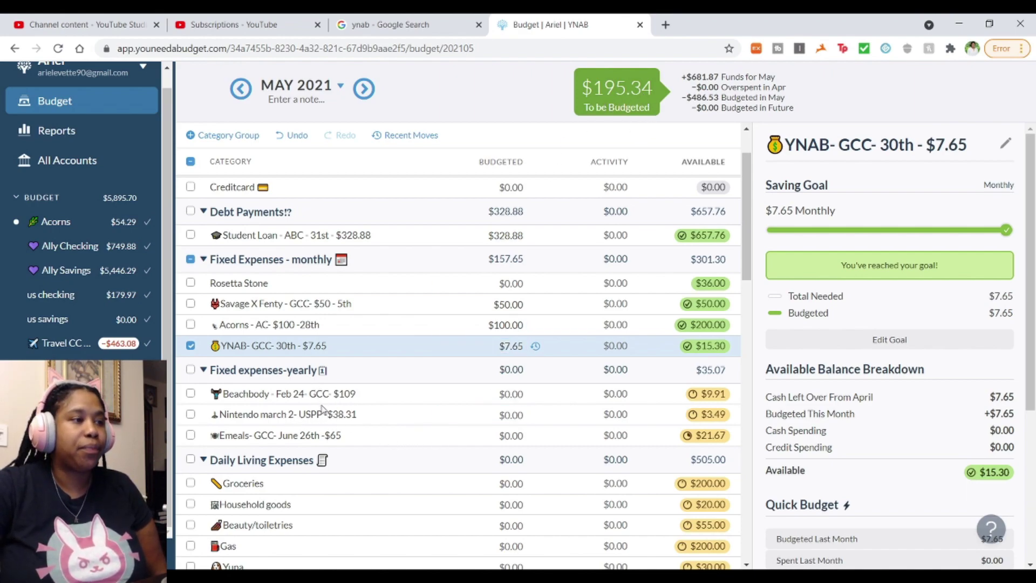
{"action": "left_click", "coordinate": [278, 399]}
{"action": "scroll", "coordinate": [485, 432], "scroll_direction": "down", "scroll_amount": 1}
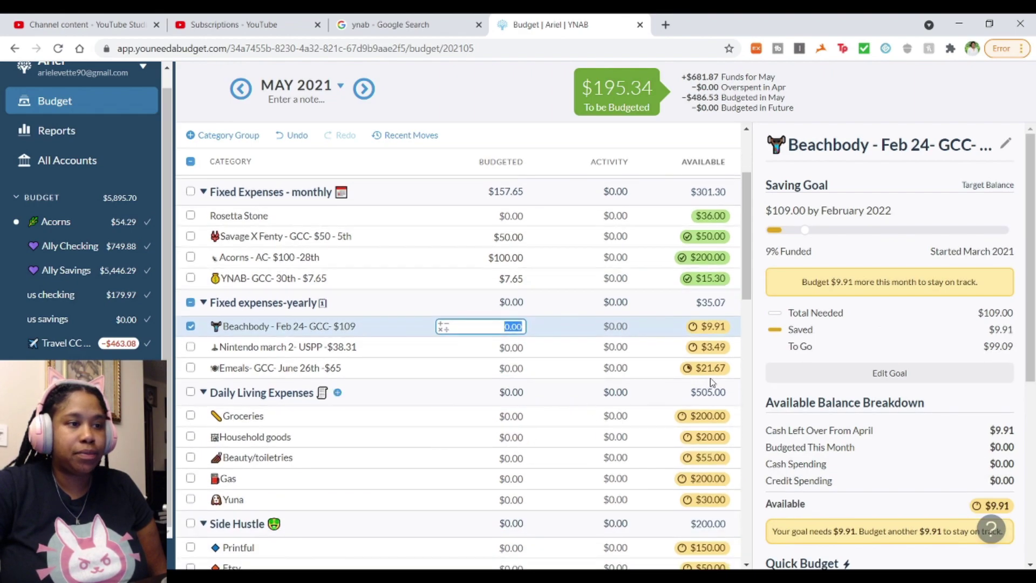
{"action": "scroll", "coordinate": [828, 356], "scroll_direction": "down", "scroll_amount": 1}
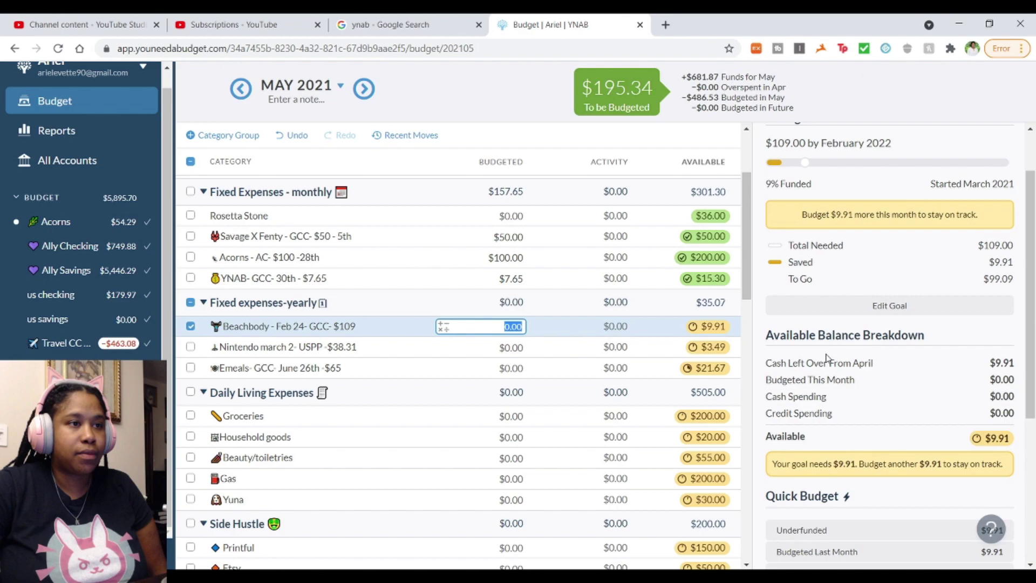
{"action": "left_click", "coordinate": [192, 348]}
{"action": "left_click", "coordinate": [191, 369]}
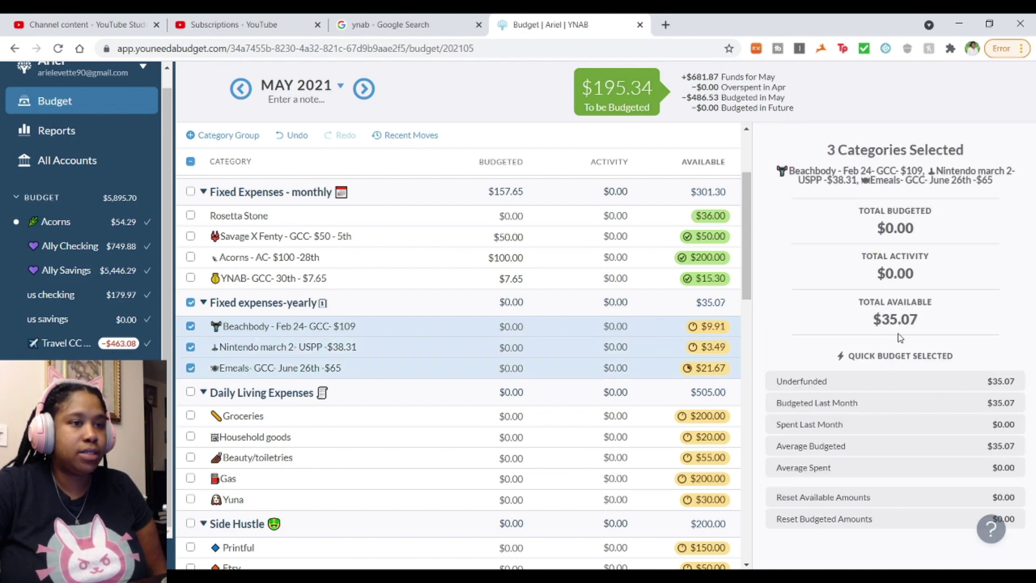
{"action": "left_click", "coordinate": [967, 383]}
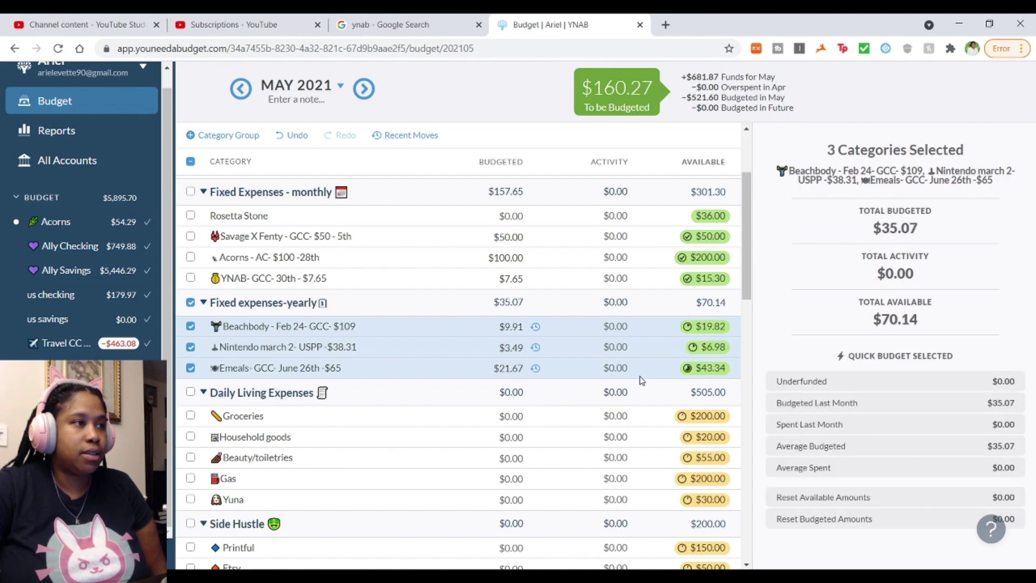
Step: Budget the underfunded amounts in May's Daily Living Expenses: $20 for Household goods, $30 for Beauty/toiletries and $30 for Yuna
{"action": "scroll", "coordinate": [593, 329], "scroll_direction": "down", "scroll_amount": 1}
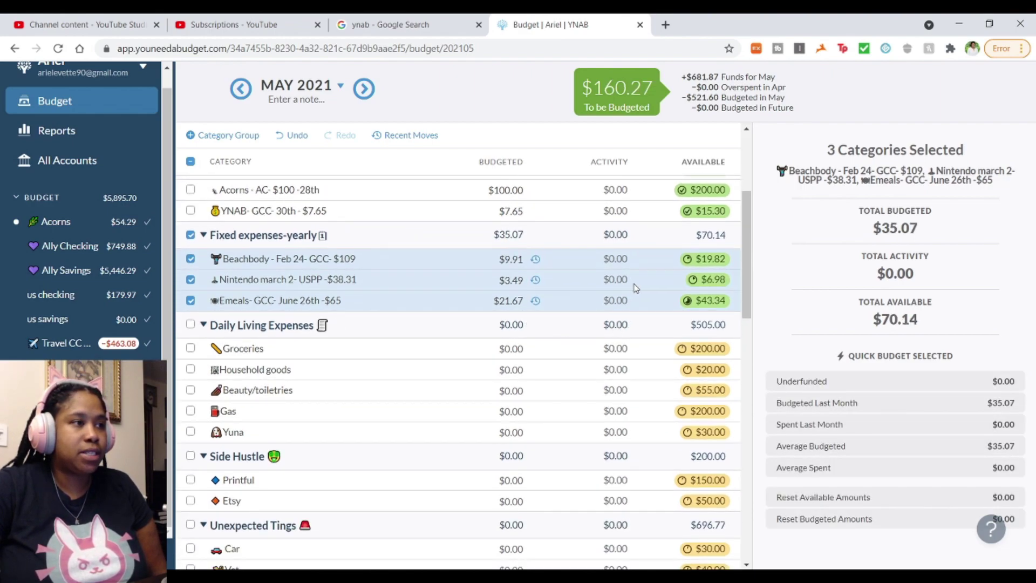
{"action": "scroll", "coordinate": [604, 329], "scroll_direction": "down", "scroll_amount": 1}
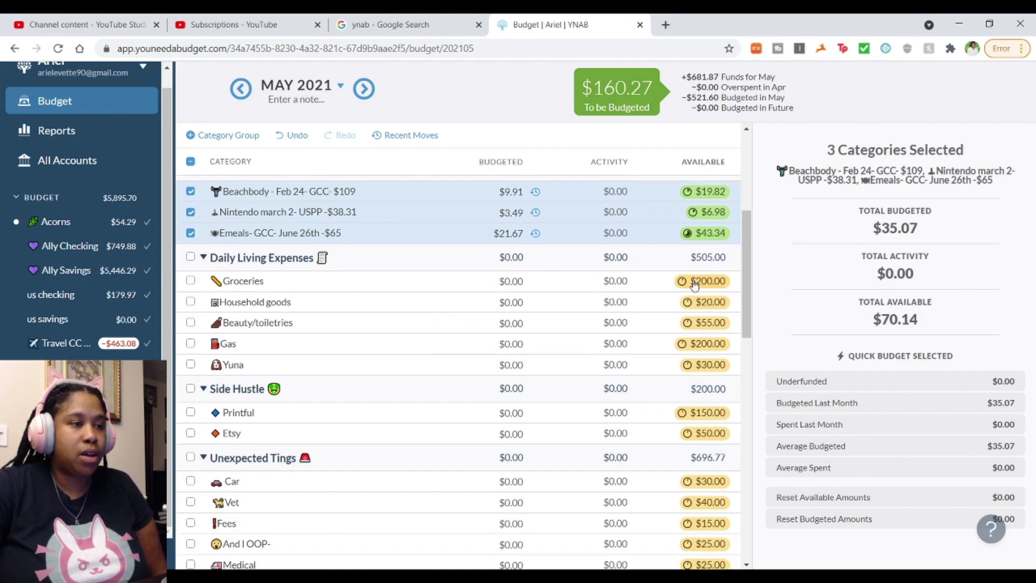
{"action": "left_click", "coordinate": [357, 285]}
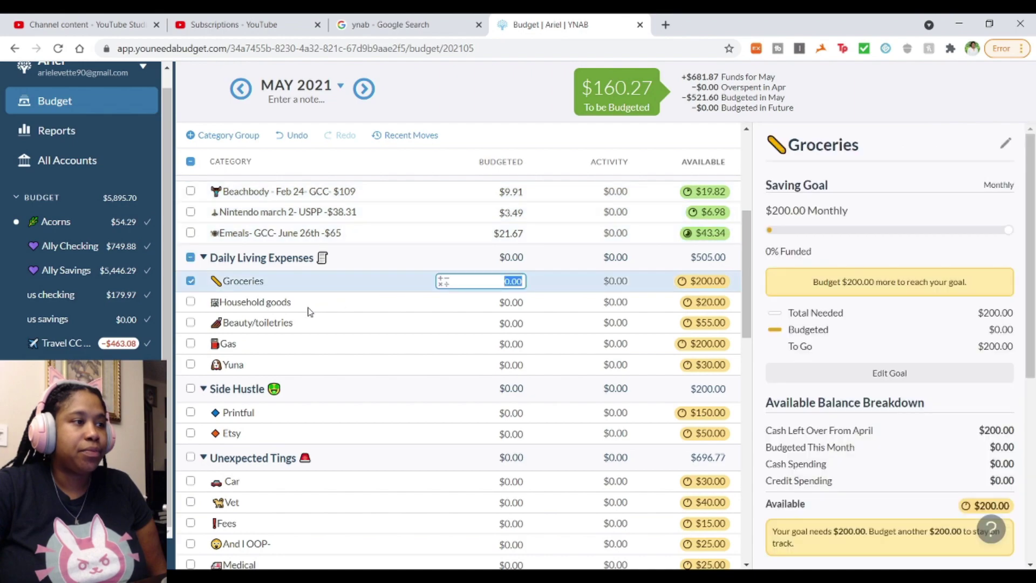
{"action": "left_click", "coordinate": [310, 312]}
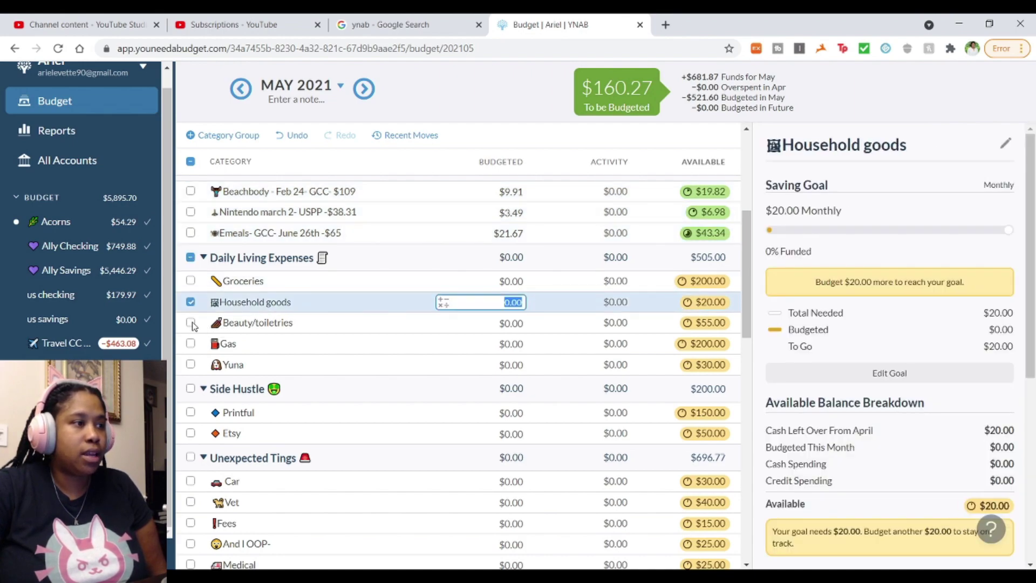
{"action": "left_click", "coordinate": [191, 323]}
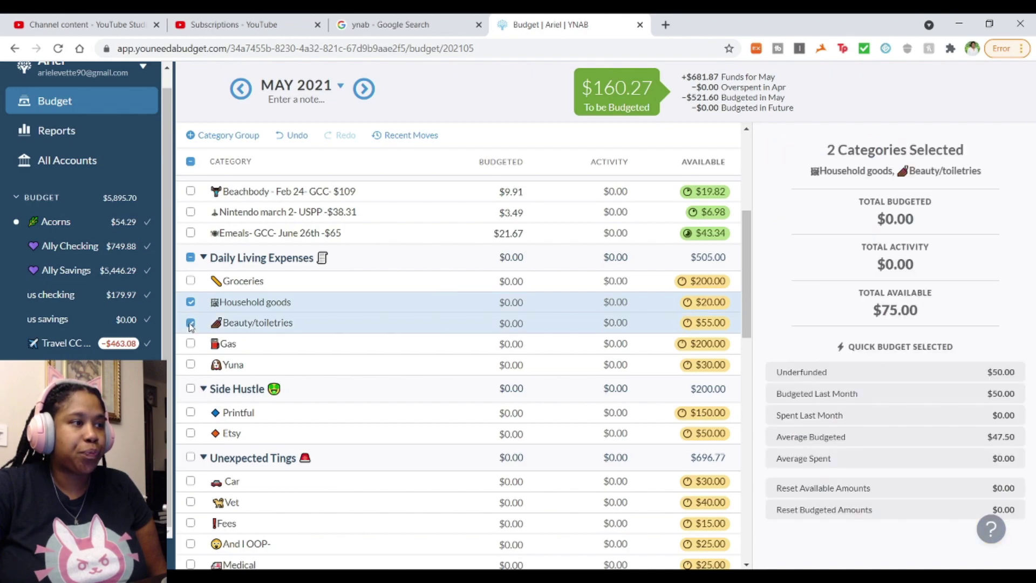
{"action": "left_click", "coordinate": [191, 365]}
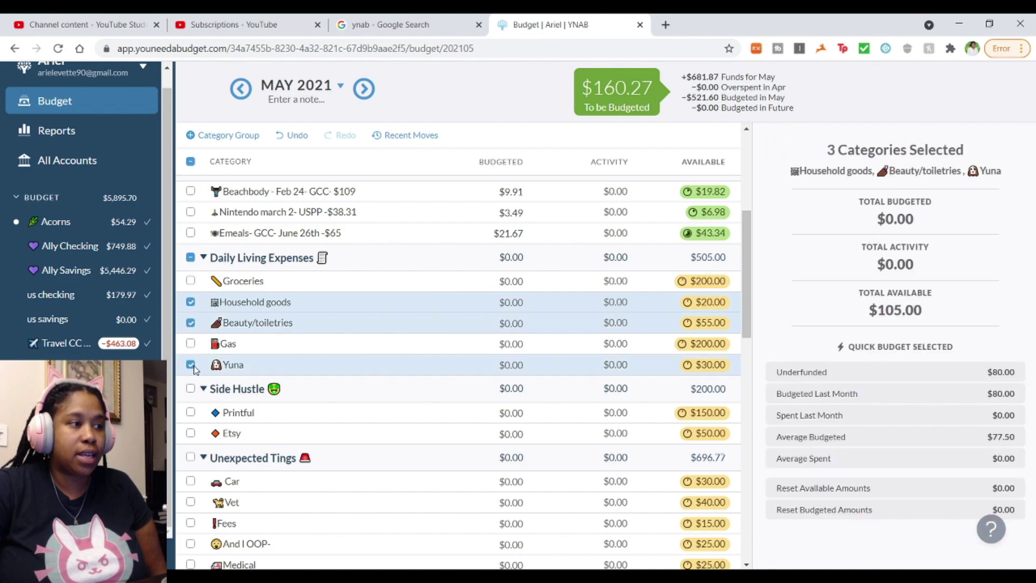
{"action": "left_click", "coordinate": [864, 378]}
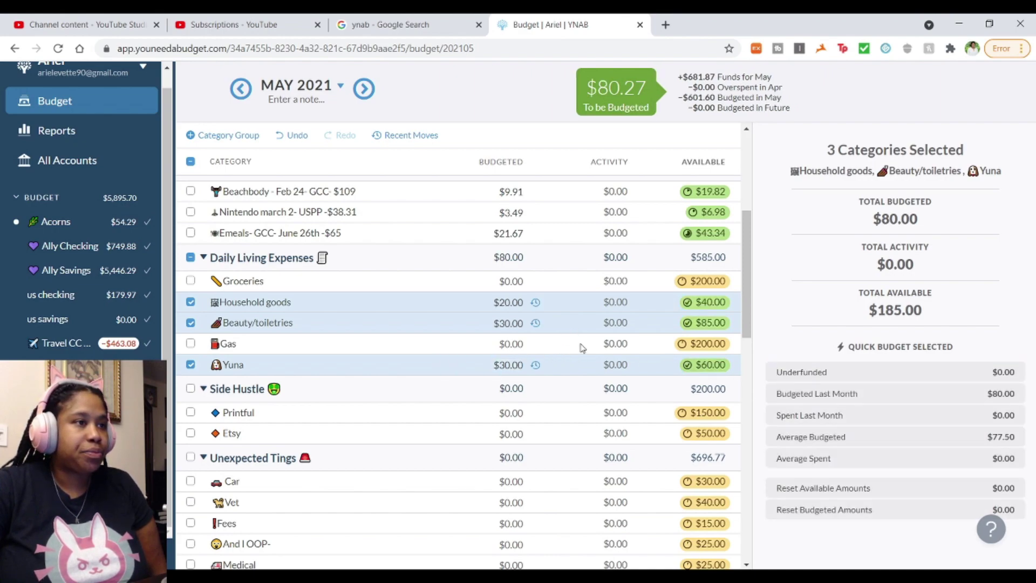
Step: Budget the underfunded amounts in May for Etsy ($50) under Side Hustle and Car ($30) under Unexpected Tings
{"action": "scroll", "coordinate": [582, 348], "scroll_direction": "down", "scroll_amount": 1}
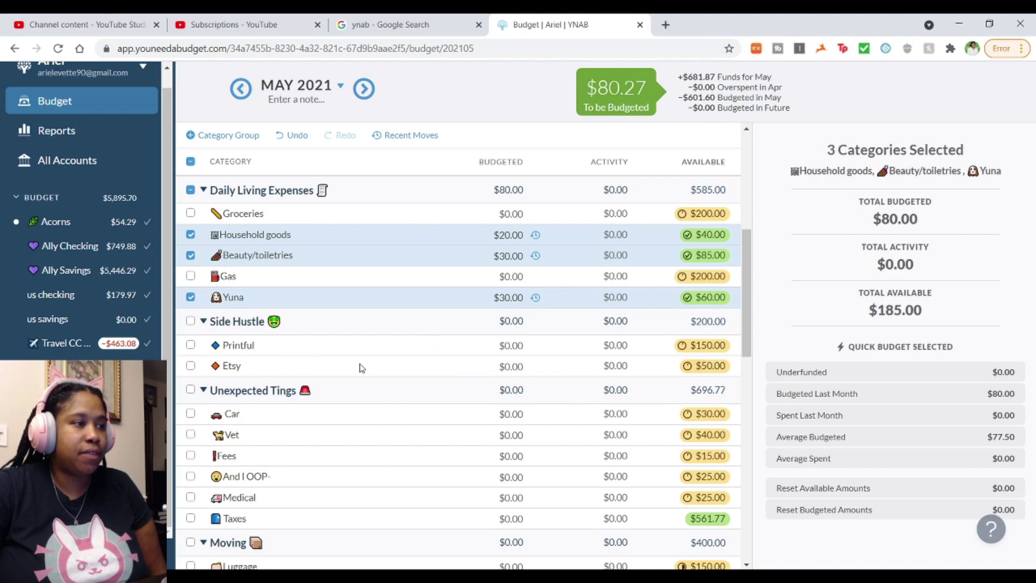
{"action": "left_click", "coordinate": [192, 367]}
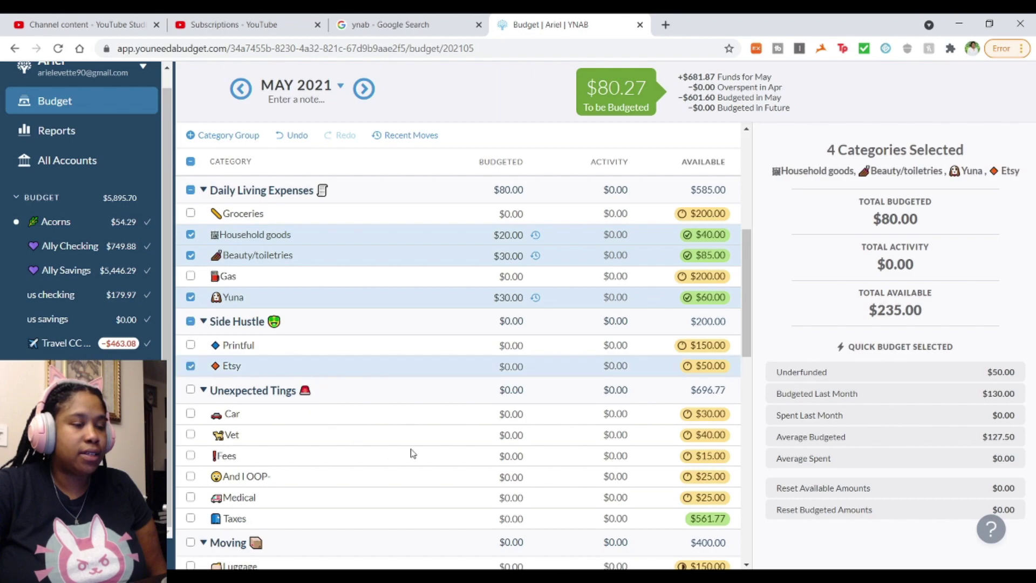
{"action": "scroll", "coordinate": [397, 431], "scroll_direction": "down", "scroll_amount": 1}
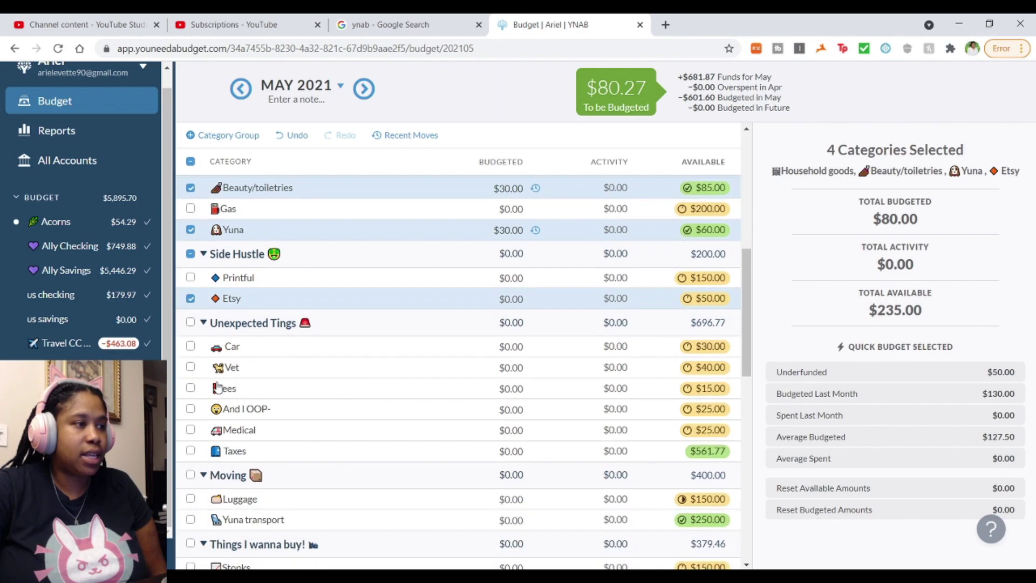
{"action": "left_click", "coordinate": [191, 346]}
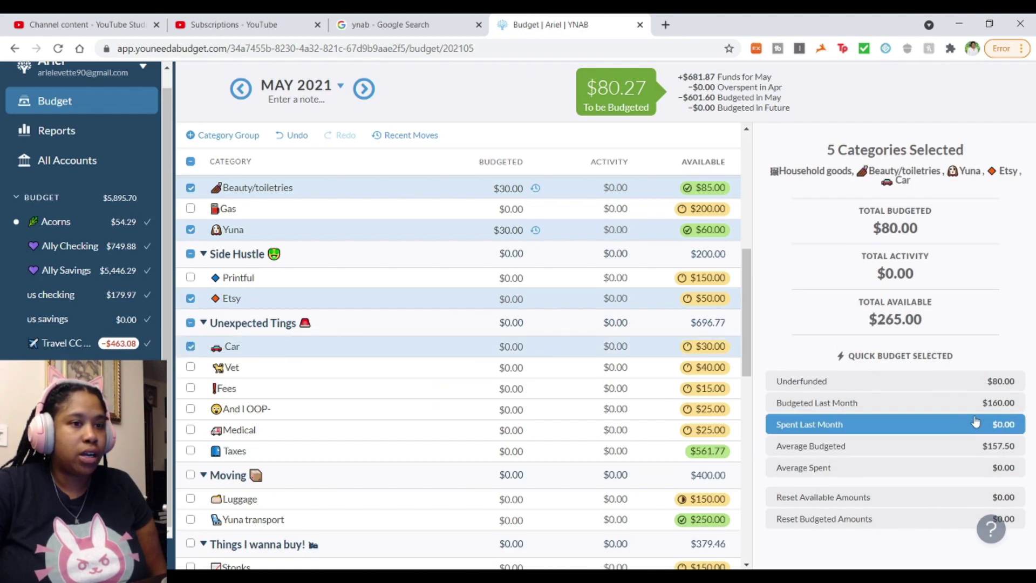
{"action": "left_click", "coordinate": [929, 385]}
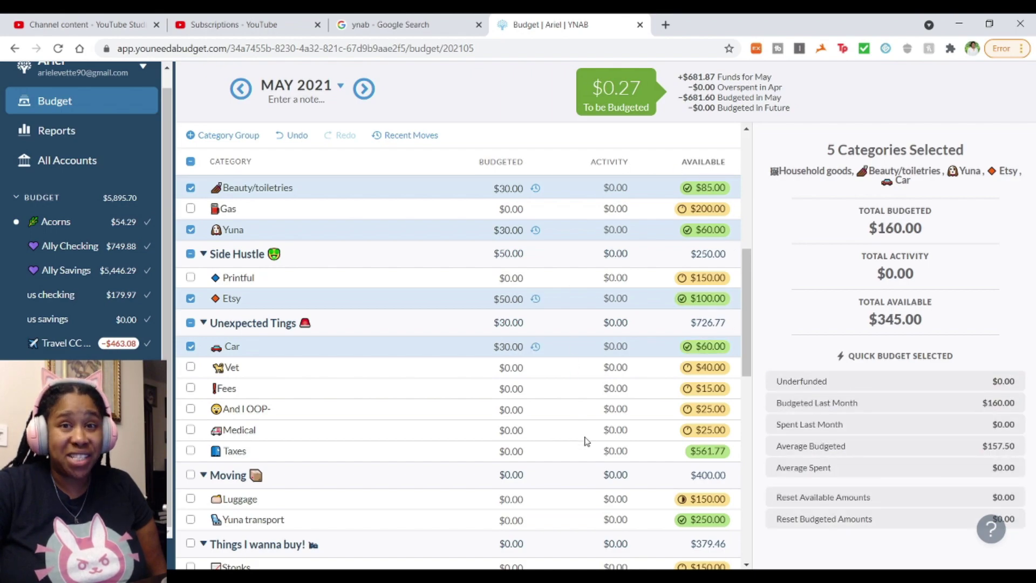
Step: Return to the April 2021 budget and add the remaining $0.27 to the Student Loan category, making it $329.15
{"action": "scroll", "coordinate": [589, 464], "scroll_direction": "up", "scroll_amount": 7}
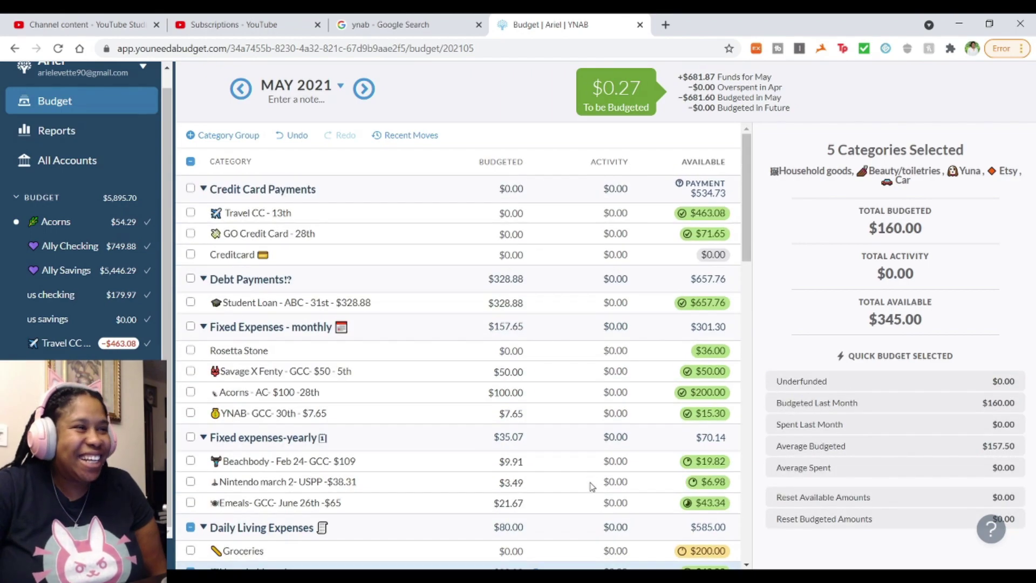
{"action": "left_click", "coordinate": [240, 89]}
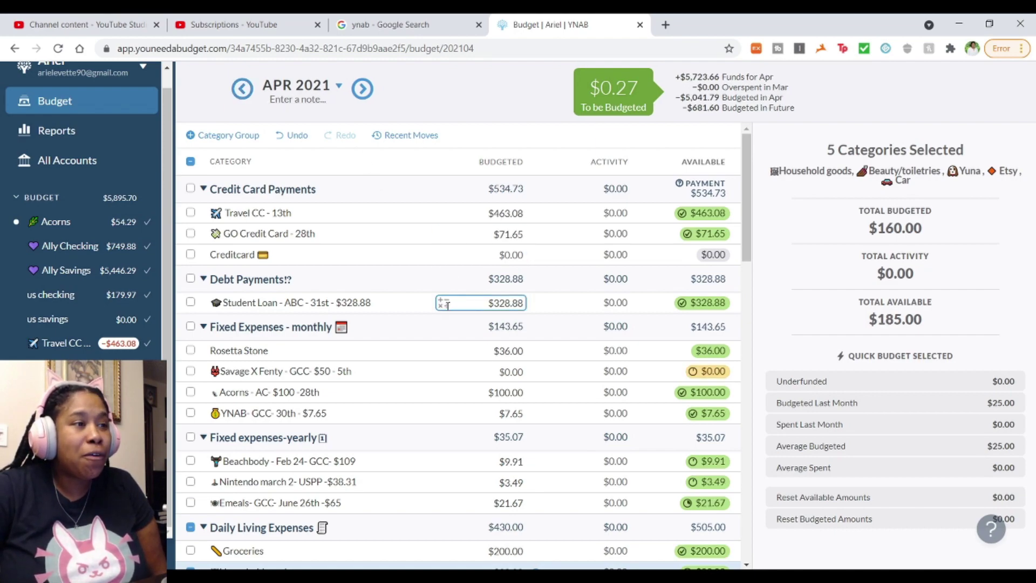
{"action": "left_click", "coordinate": [480, 303]}
{"action": "key", "text": "Escape"}
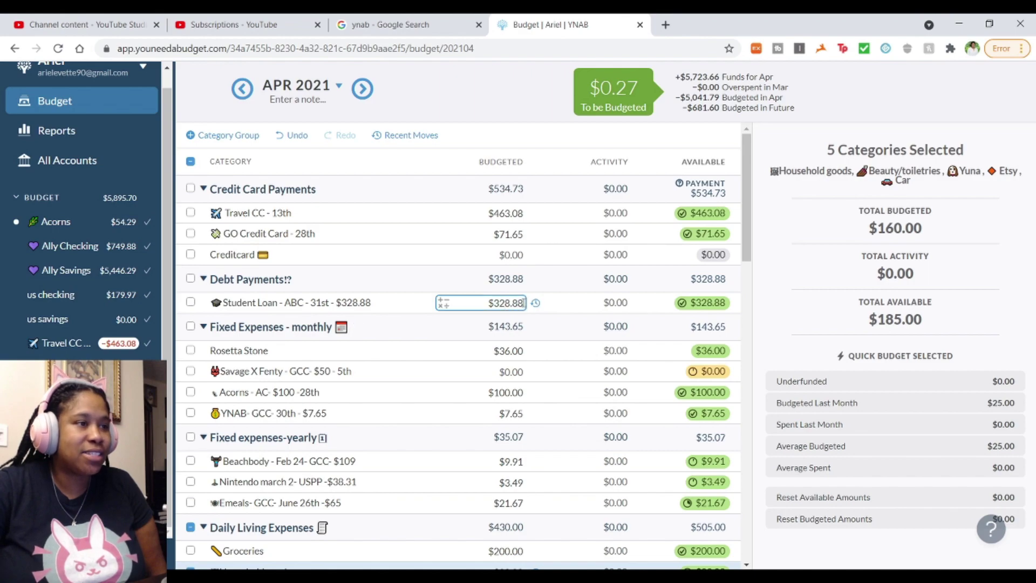
{"action": "left_click", "coordinate": [521, 303]}
{"action": "left_click", "coordinate": [522, 303]}
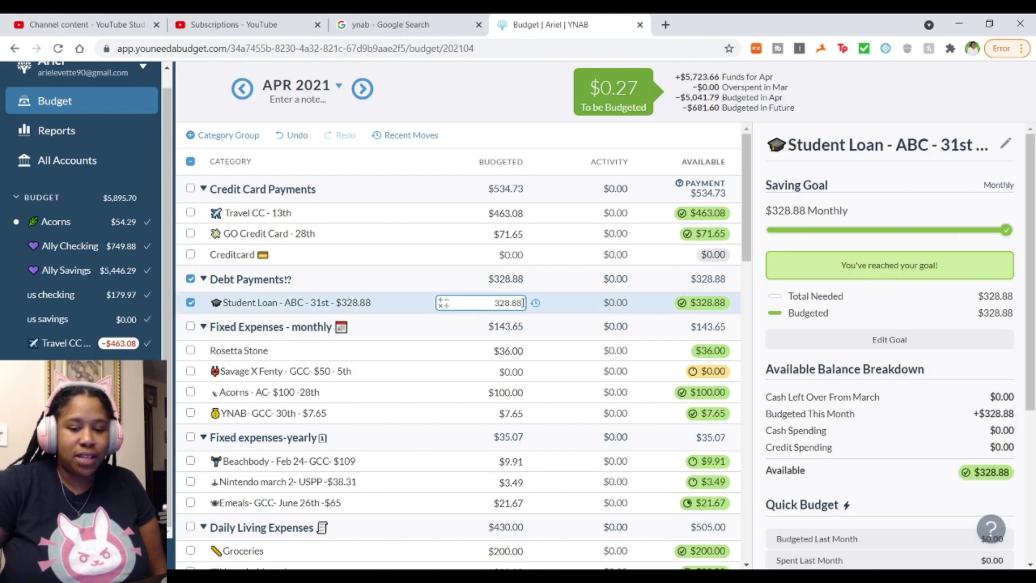
{"action": "type", "text": "+.27"}
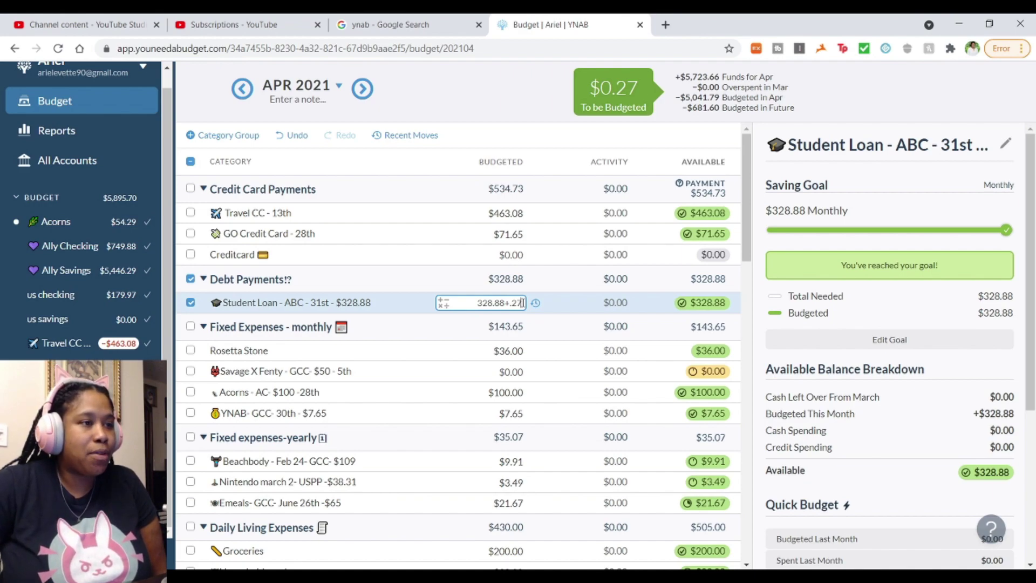
{"action": "key", "text": "Return"}
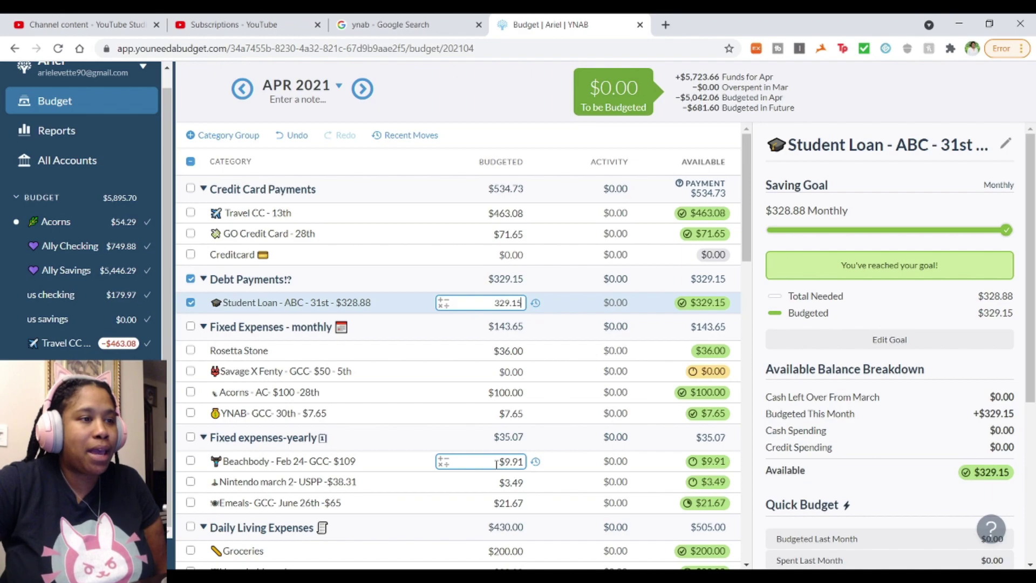
{"action": "left_click", "coordinate": [452, 87]}
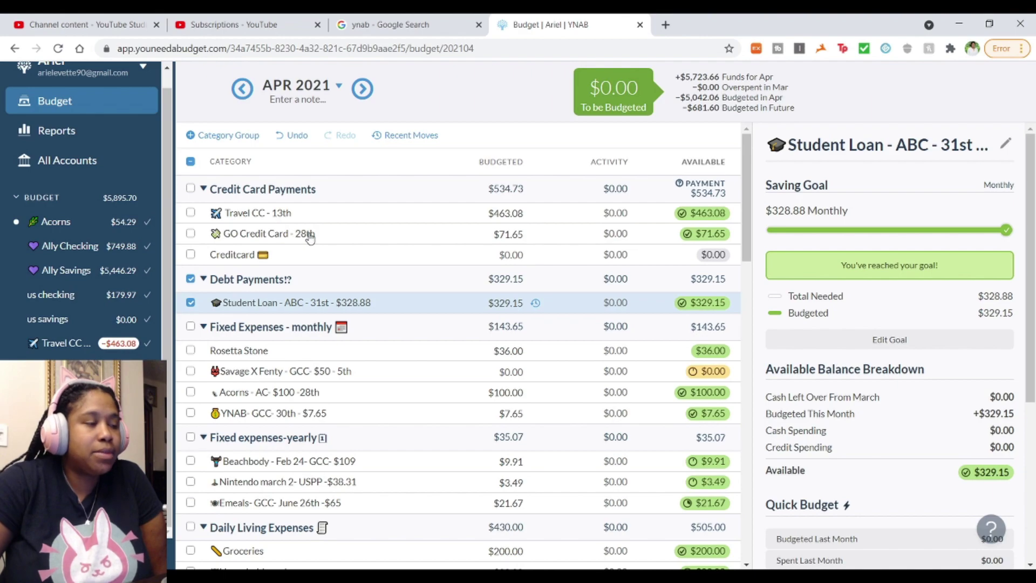
{"action": "scroll", "coordinate": [669, 395], "scroll_direction": "down", "scroll_amount": 15}
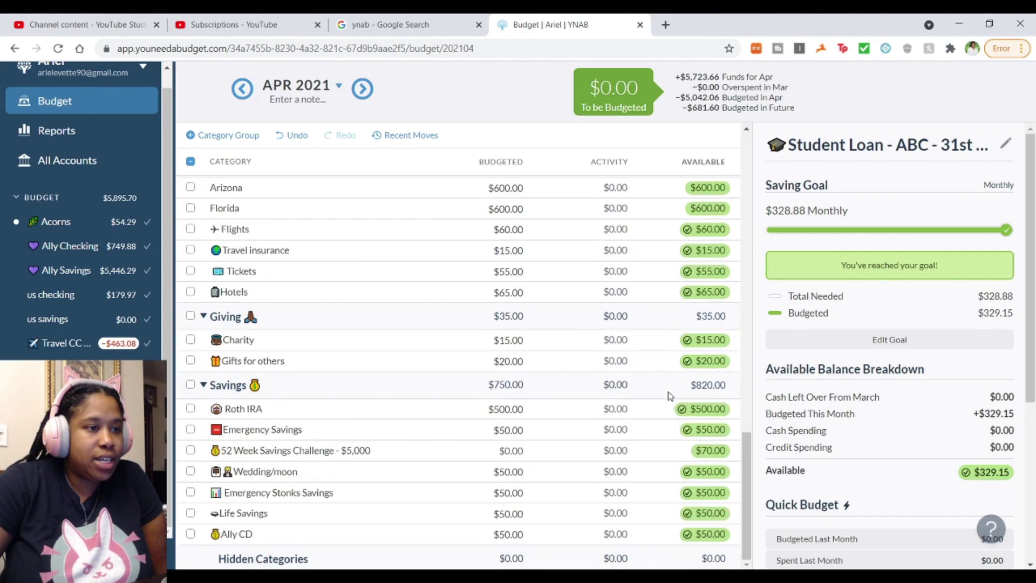
{"action": "scroll", "coordinate": [669, 395], "scroll_direction": "up", "scroll_amount": 12}
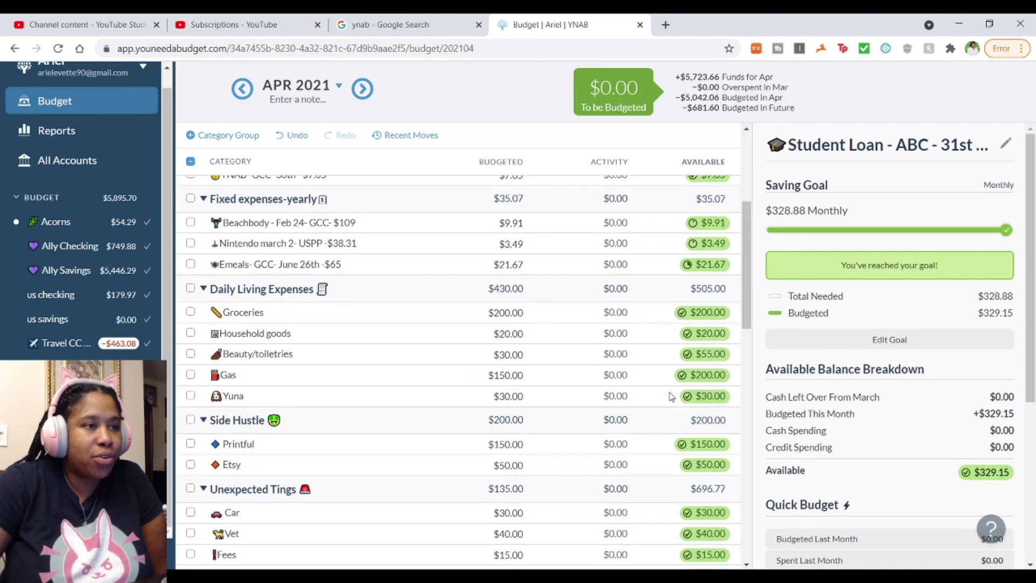
{"action": "scroll", "coordinate": [672, 402], "scroll_direction": "up", "scroll_amount": 1}
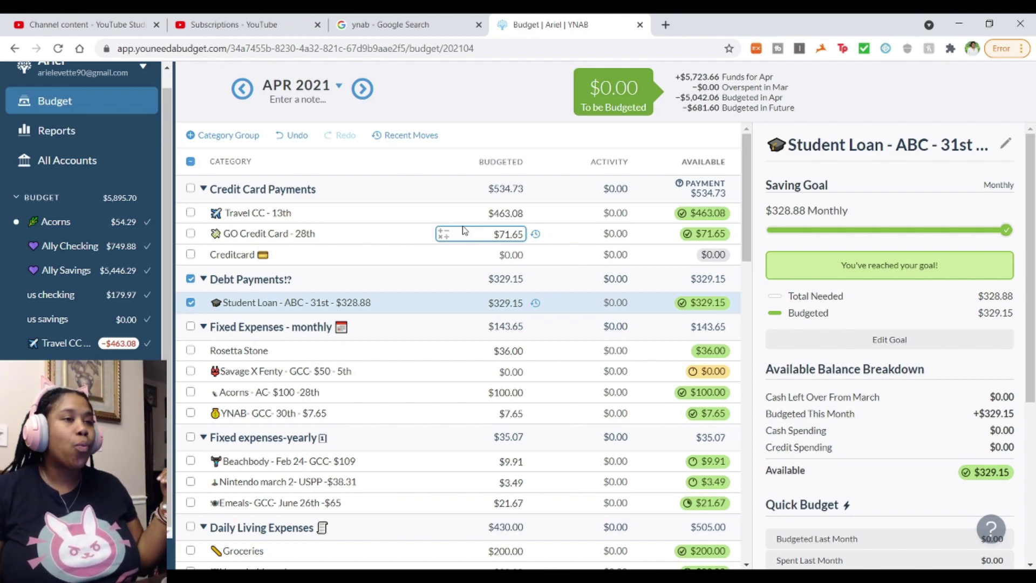
Step: View the Spending and Net Worth reports for Jan 2021–Mar 2021 and return to the April 2021 budget
{"action": "left_click", "coordinate": [63, 140]}
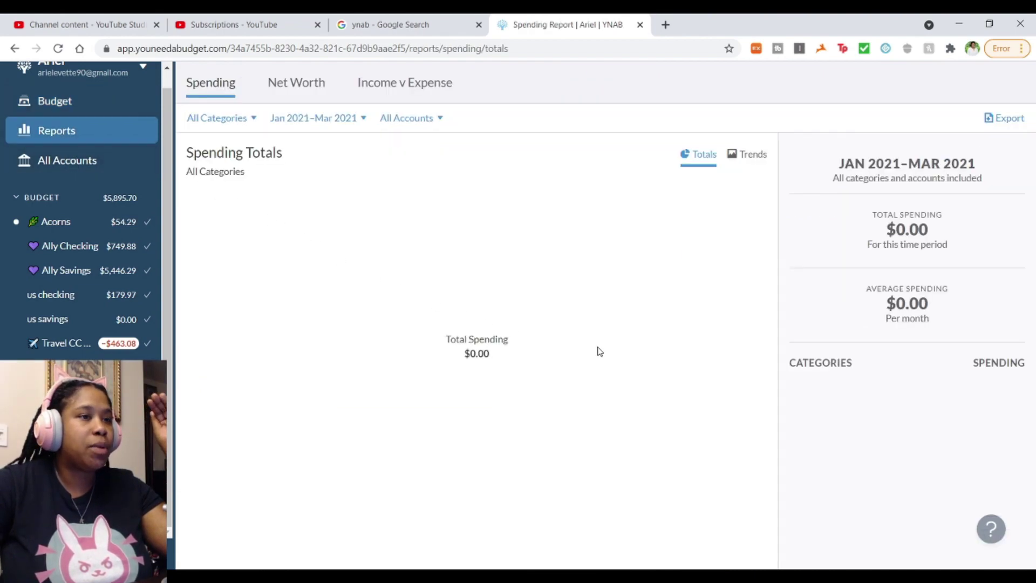
{"action": "left_click", "coordinate": [300, 92]}
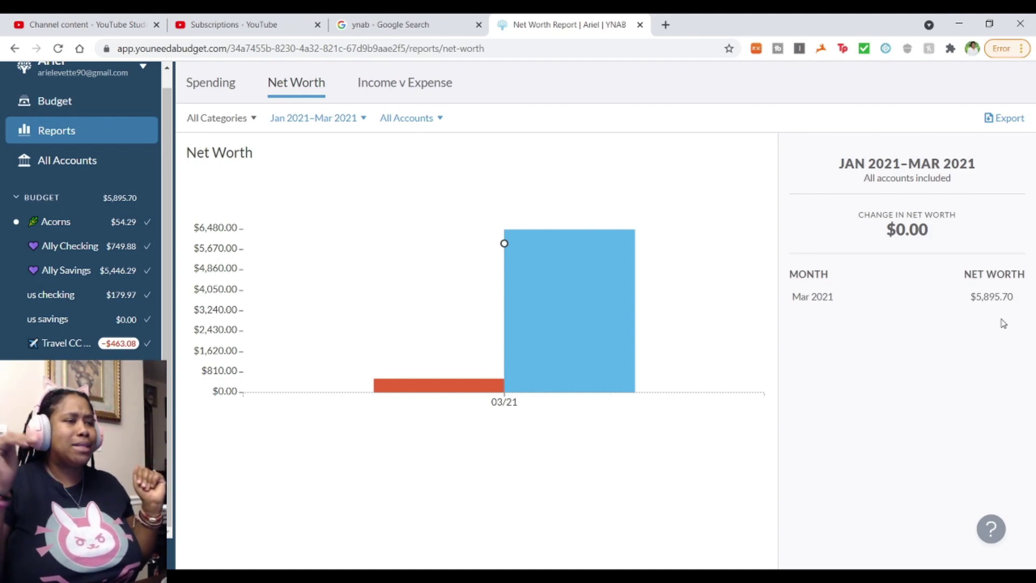
{"action": "mouse_move", "coordinate": [608, 371]}
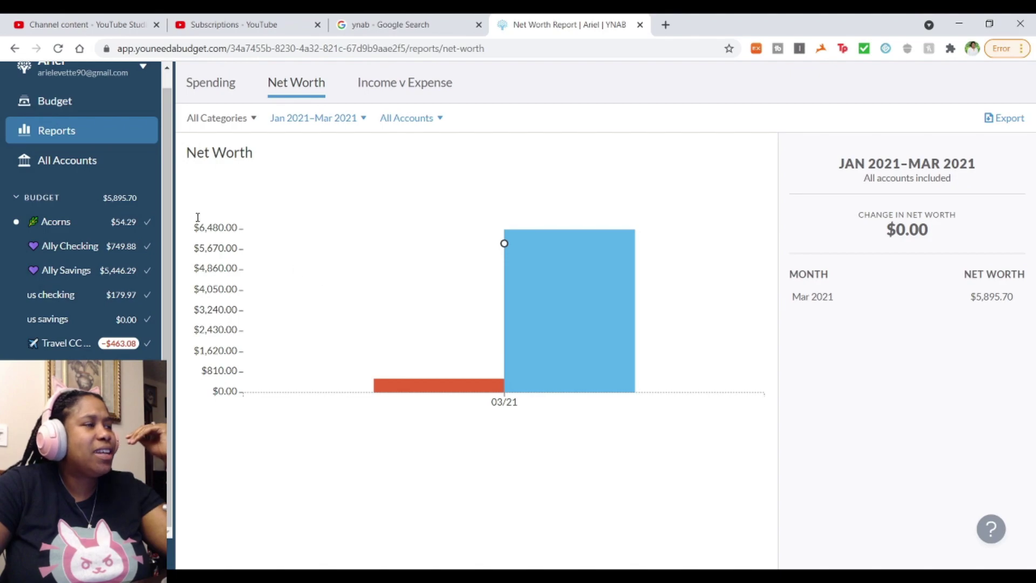
{"action": "scroll", "coordinate": [96, 261], "scroll_direction": "up", "scroll_amount": 1}
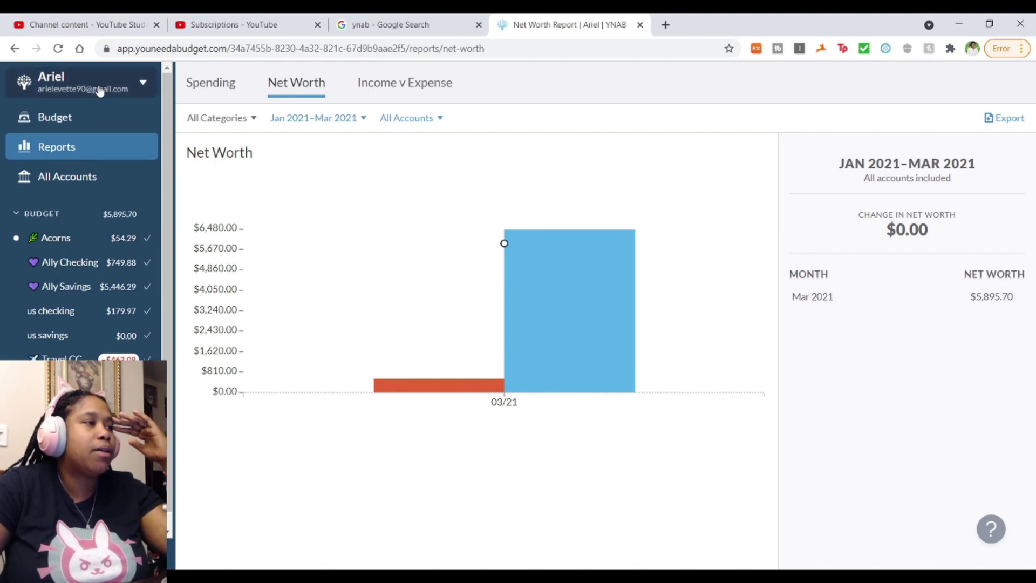
{"action": "scroll", "coordinate": [56, 123], "scroll_direction": "up", "scroll_amount": 1}
{"action": "left_click", "coordinate": [56, 123]}
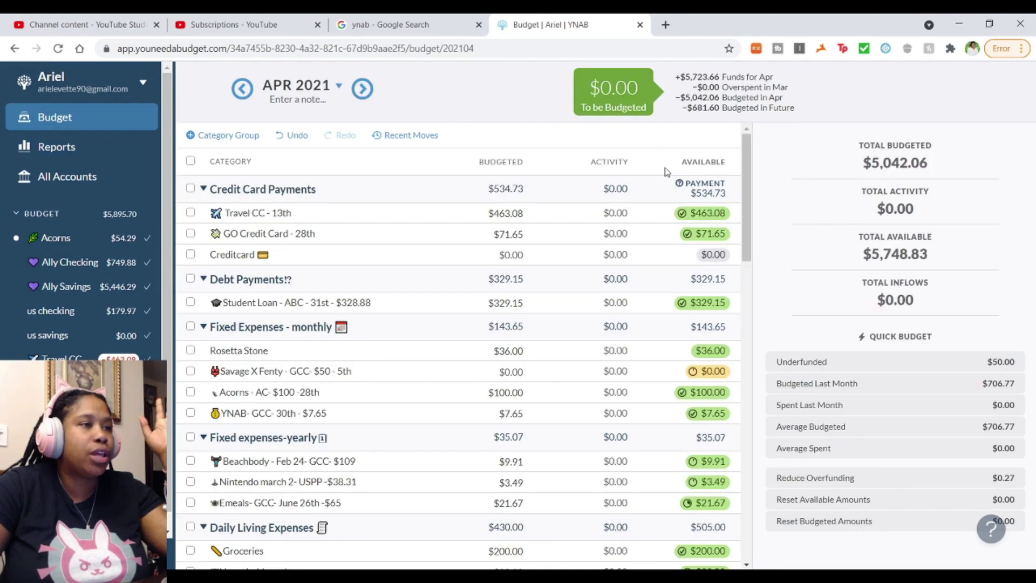